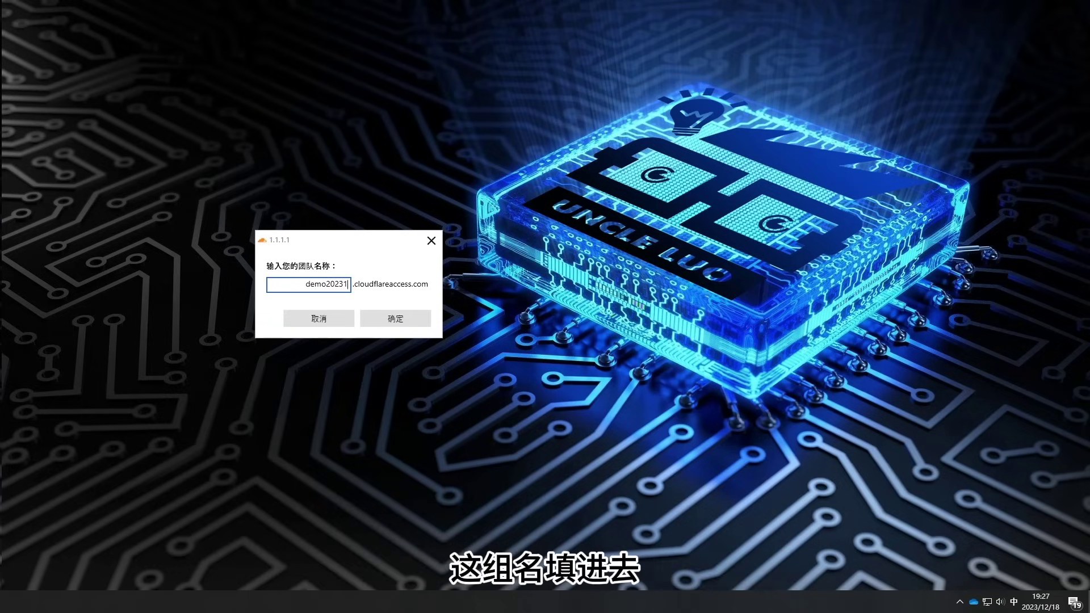
# Sign in to the demo202312 Zero Trust team with the e-mailed login code and switch WARP on.
pyautogui.click(411, 321)
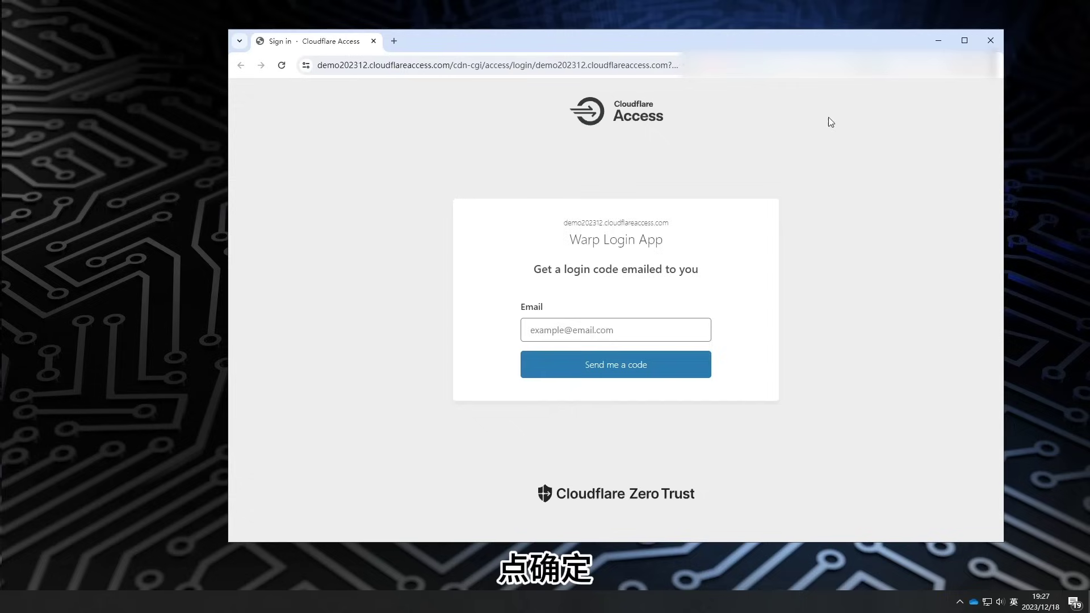
pyautogui.click(568, 330)
pyautogui.click(554, 345)
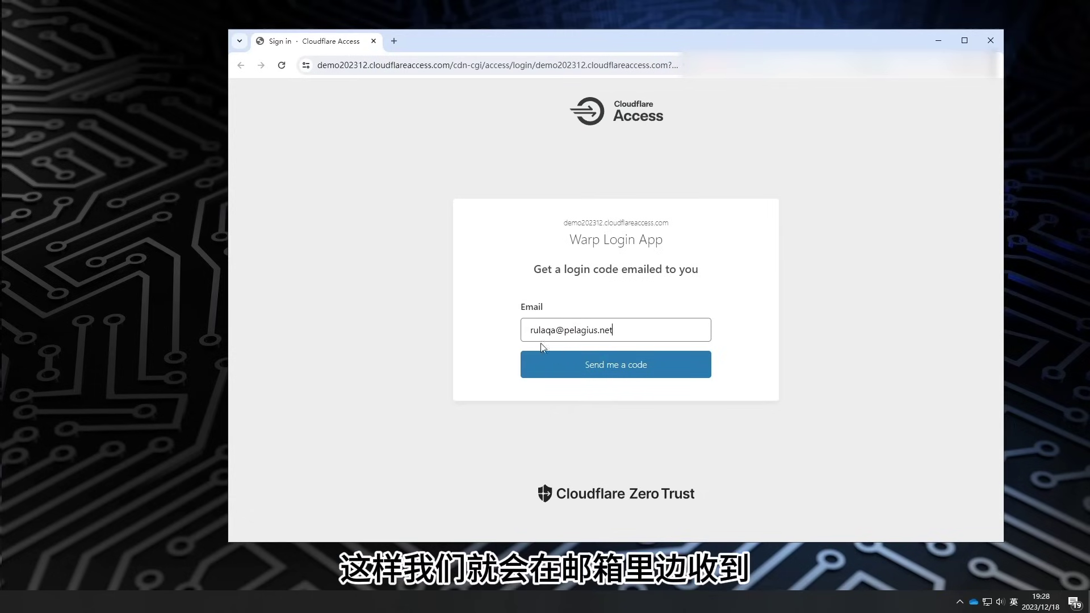
pyautogui.click(598, 363)
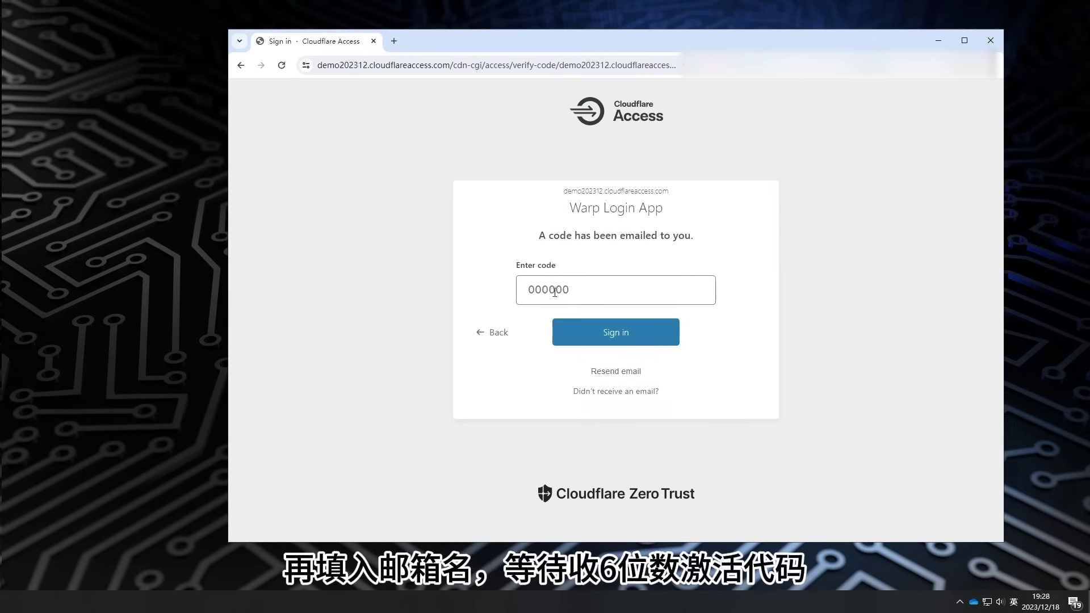
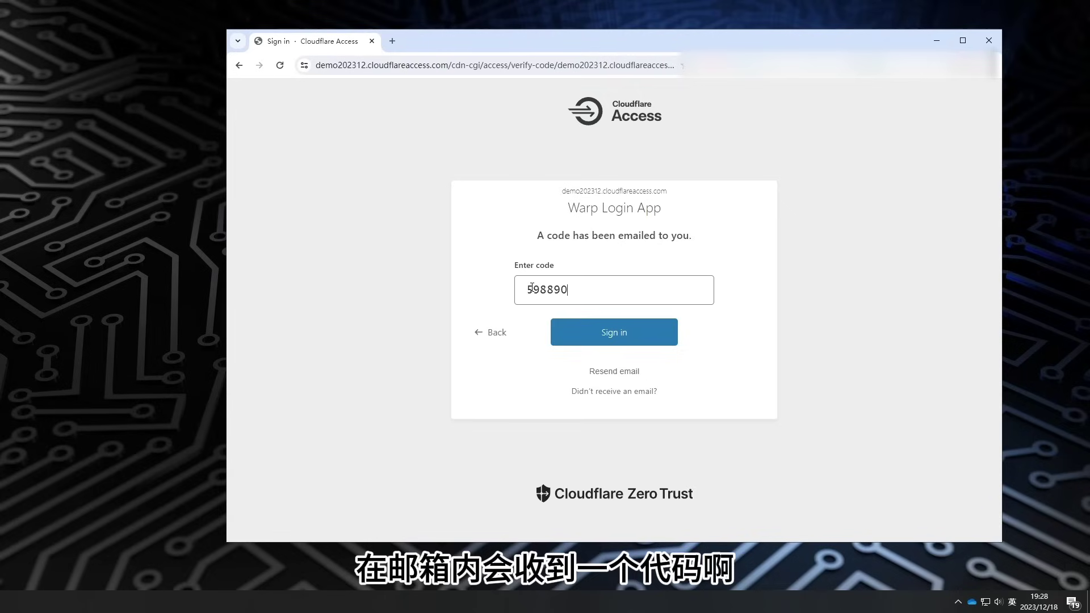
pyautogui.click(631, 335)
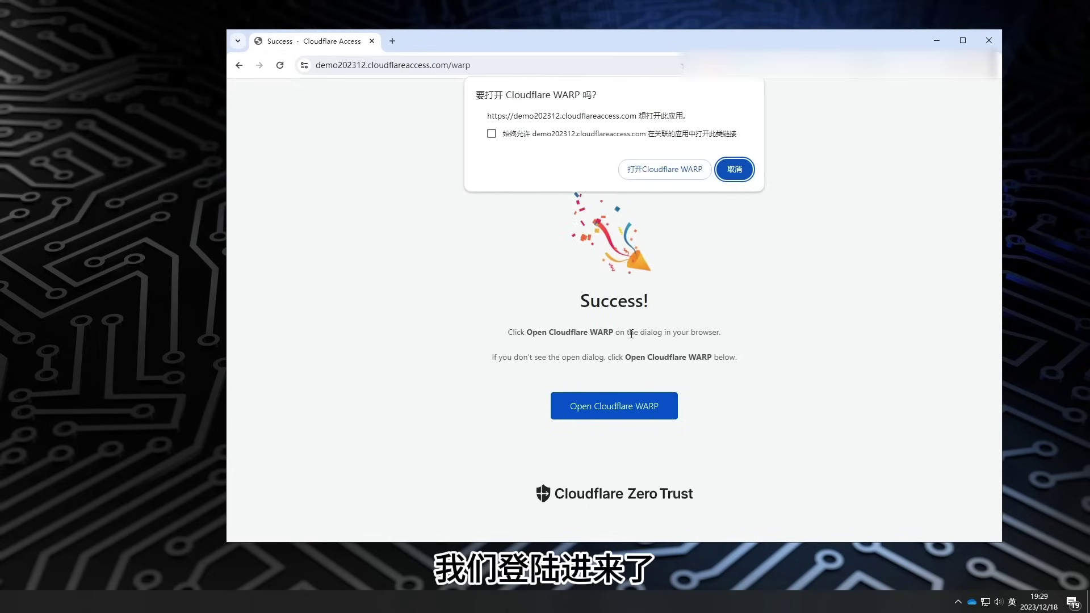
pyautogui.click(652, 168)
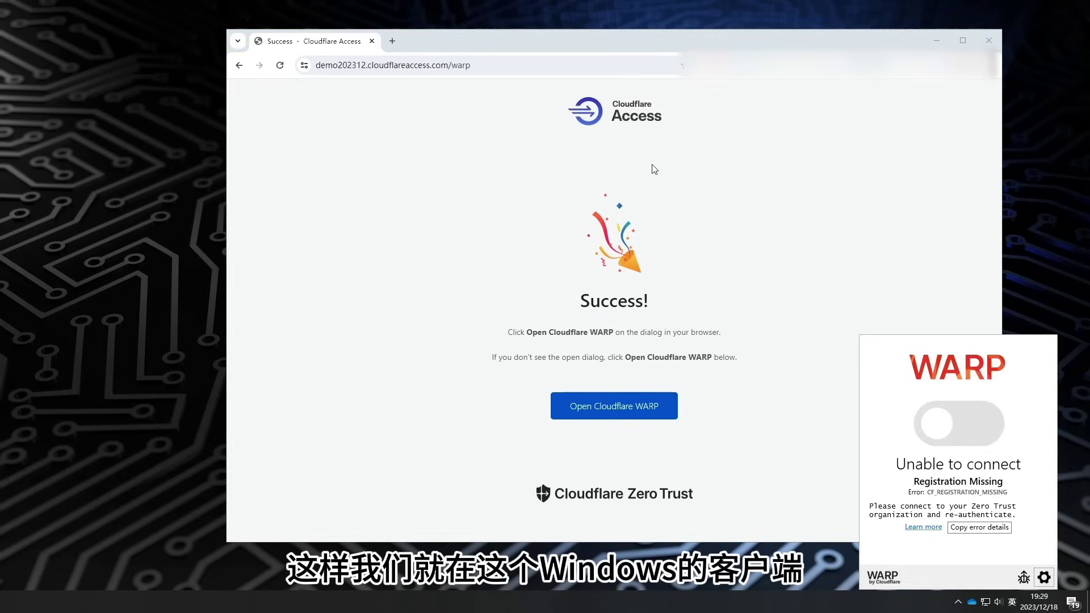
pyautogui.click(939, 423)
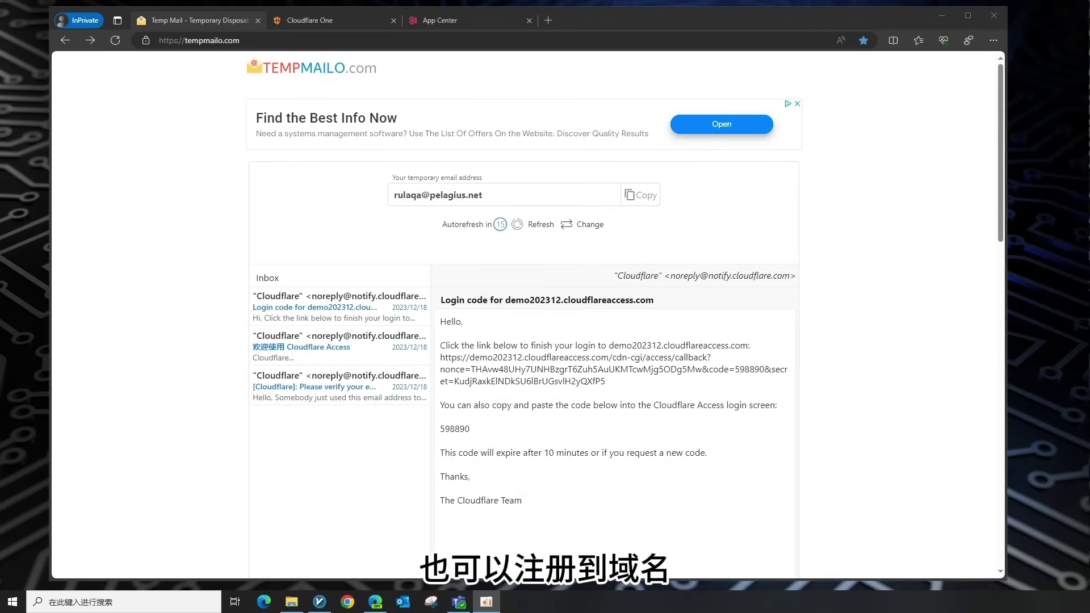
pyautogui.click(459, 17)
pyautogui.click(667, 39)
pyautogui.write('www.cloudns.net')
pyautogui.press('Return')
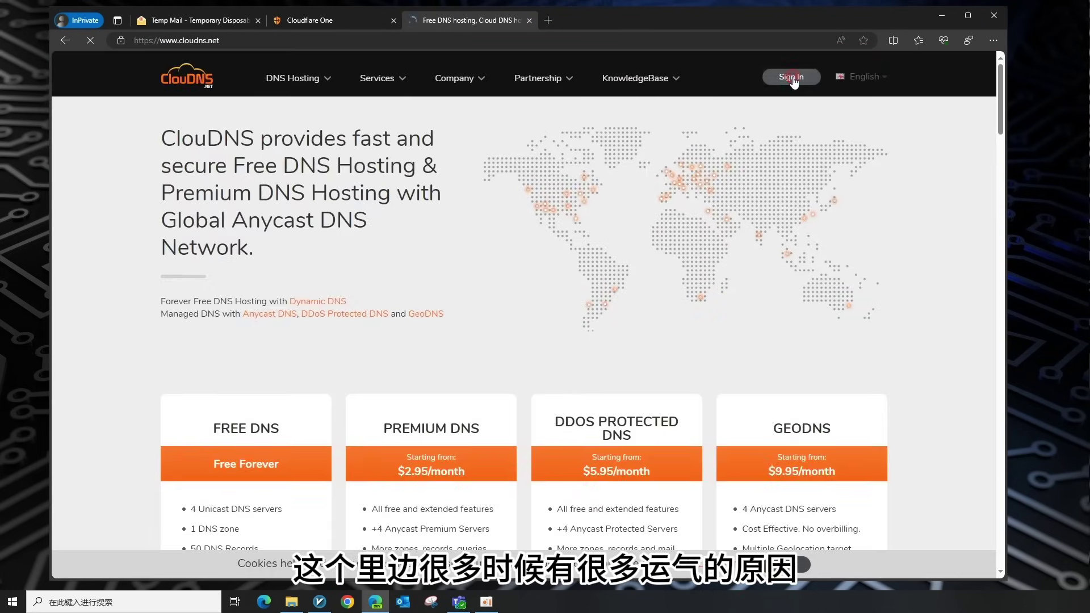
# Submit a new ClouDNS account registration and go to the temporary inbox for the activation mail.
pyautogui.click(792, 77)
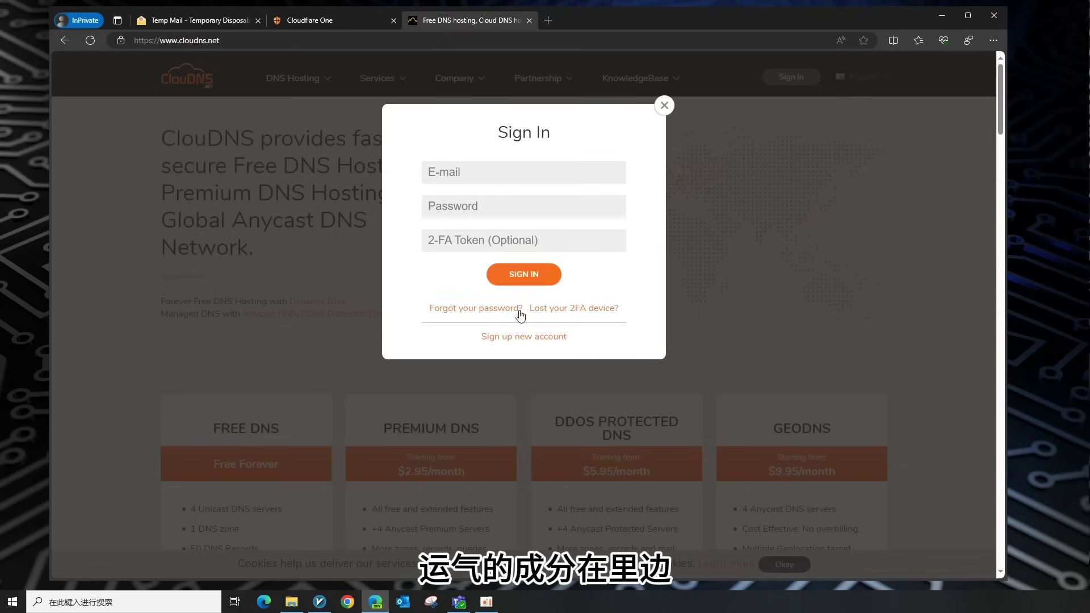
pyautogui.click(524, 337)
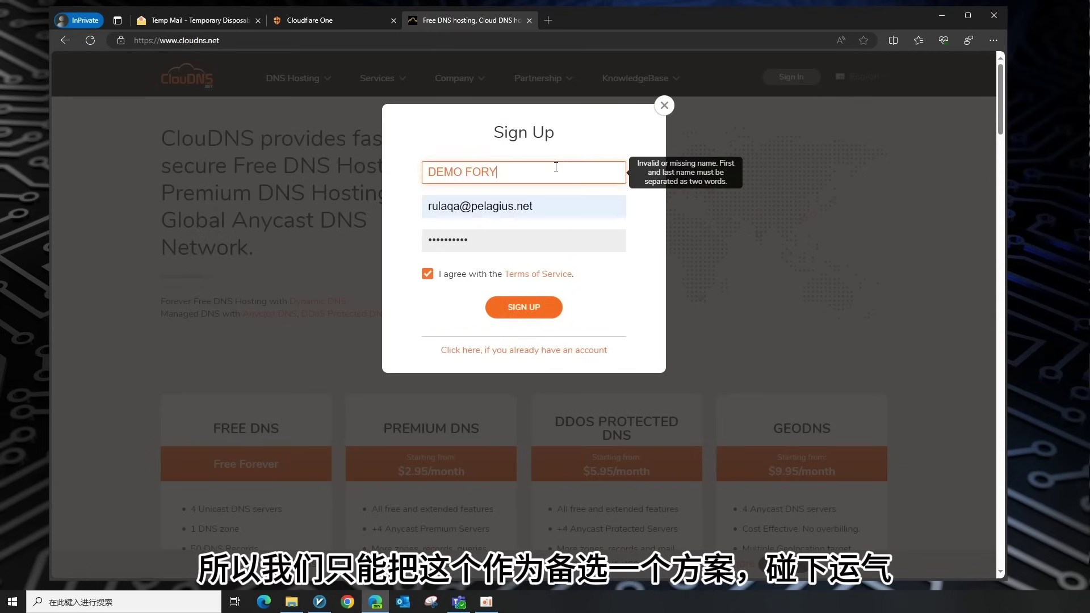
pyautogui.click(513, 305)
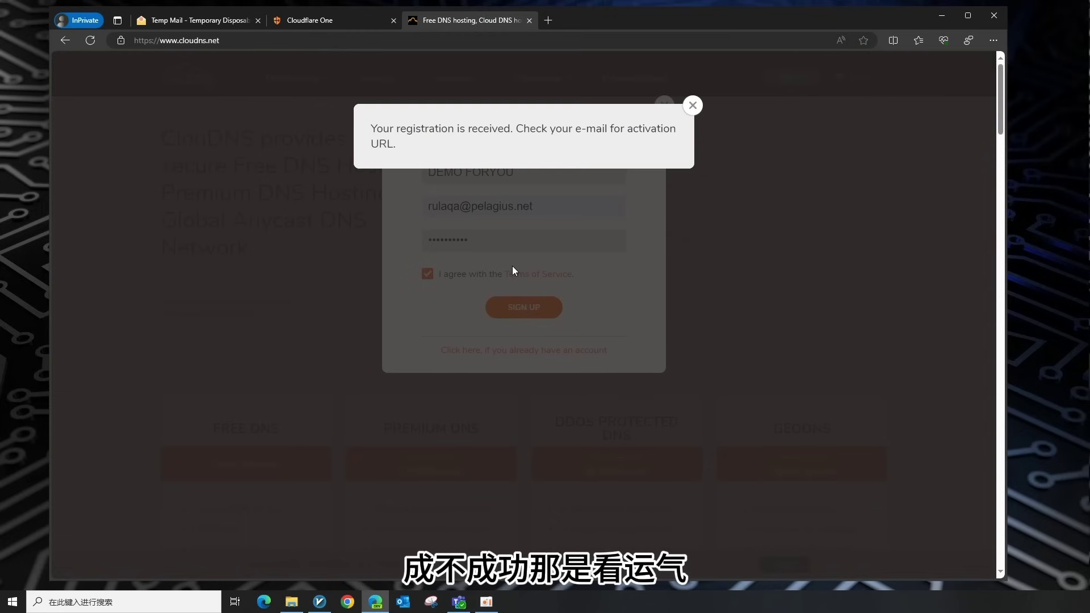
pyautogui.moveTo(516, 130); pyautogui.dragTo(670, 132)
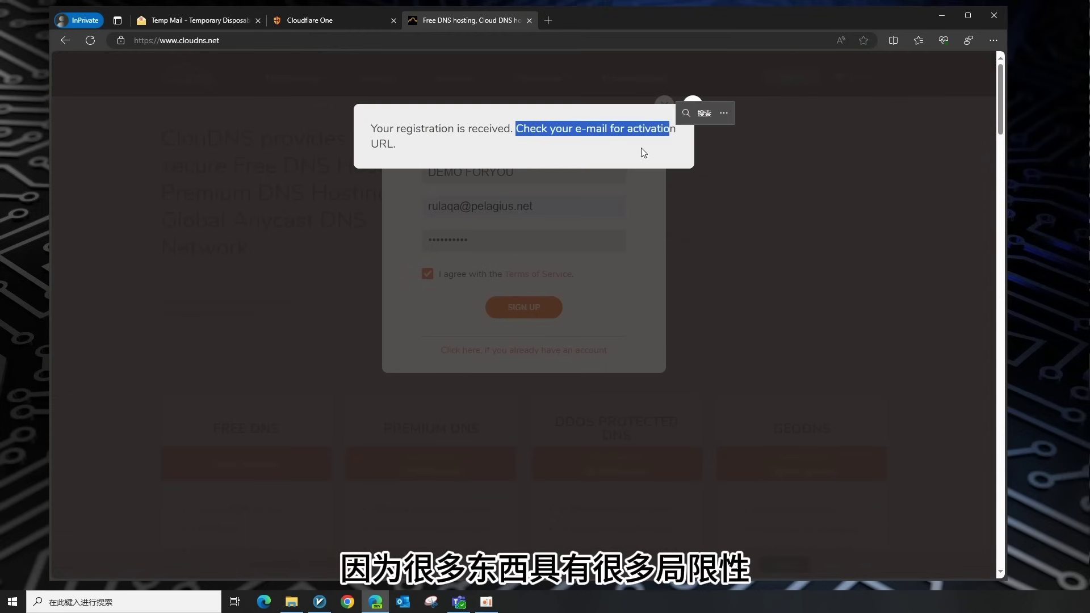
pyautogui.click(168, 18)
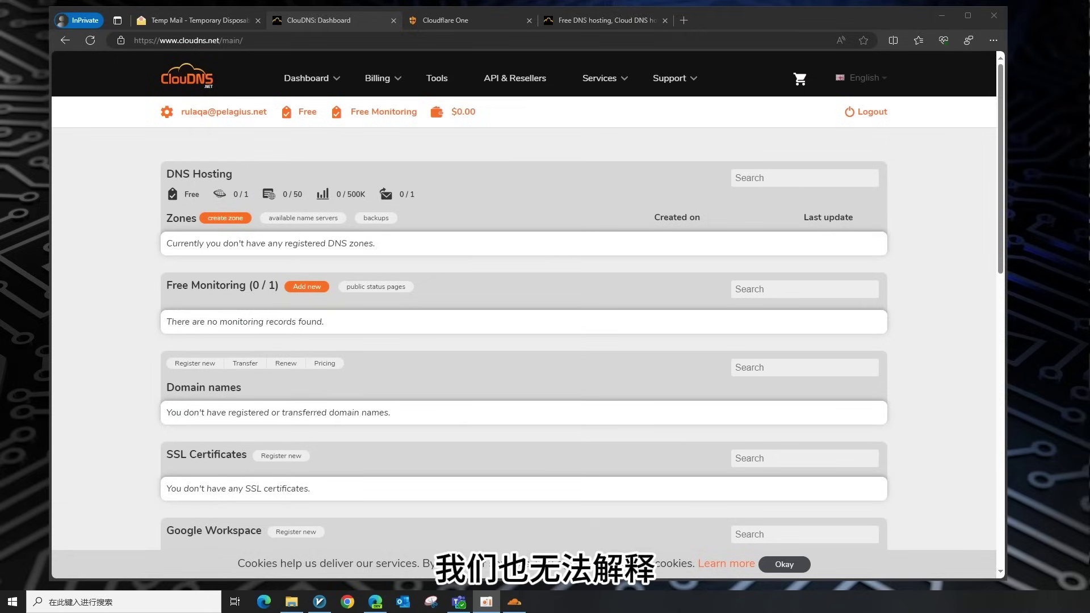
# Create the free ClouDNS zone uncleluodemo.cloudns.biz.
pyautogui.click(238, 219)
pyautogui.click(587, 285)
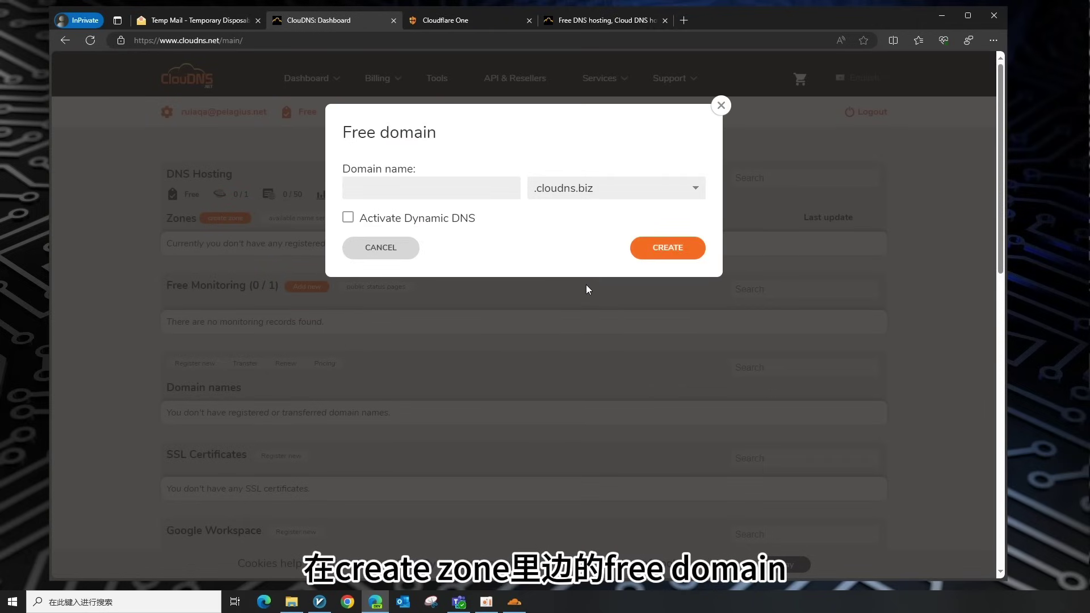
pyautogui.click(492, 191)
pyautogui.write('DEMO')
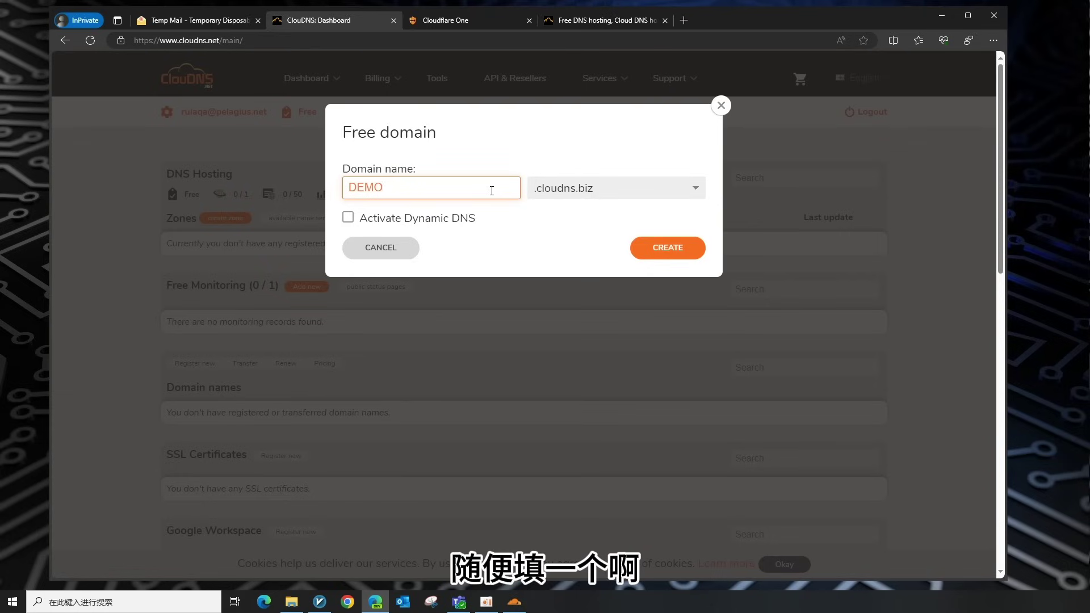
pyautogui.press('BackSpace')
pyautogui.press('BackSpace')
pyautogui.press('BackSpace')
pyautogui.press('BackSpace')
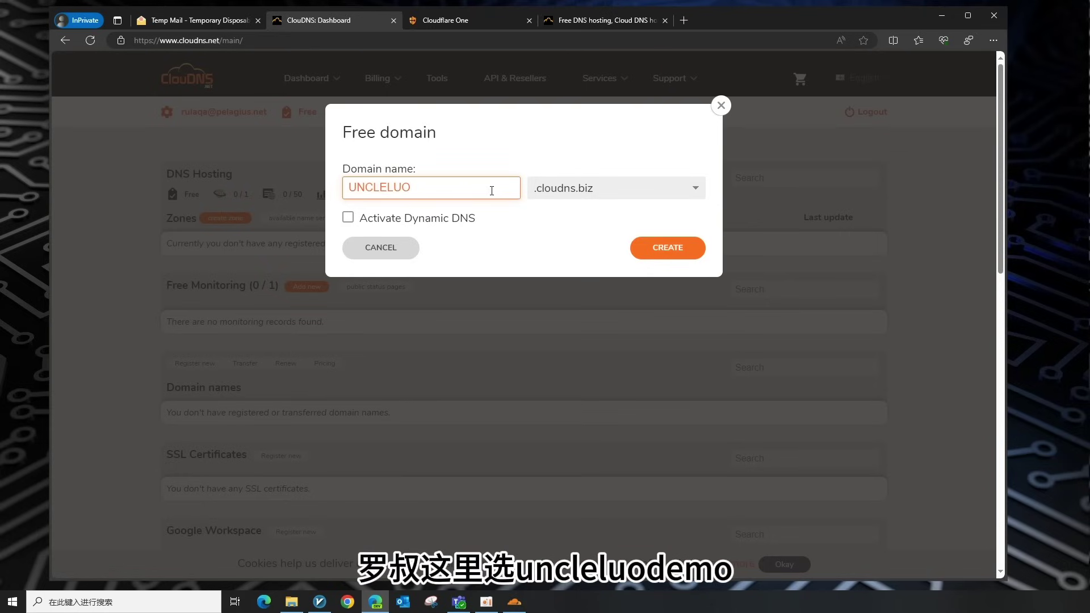
pyautogui.write('UNCLELUODEMO')
pyautogui.click(666, 248)
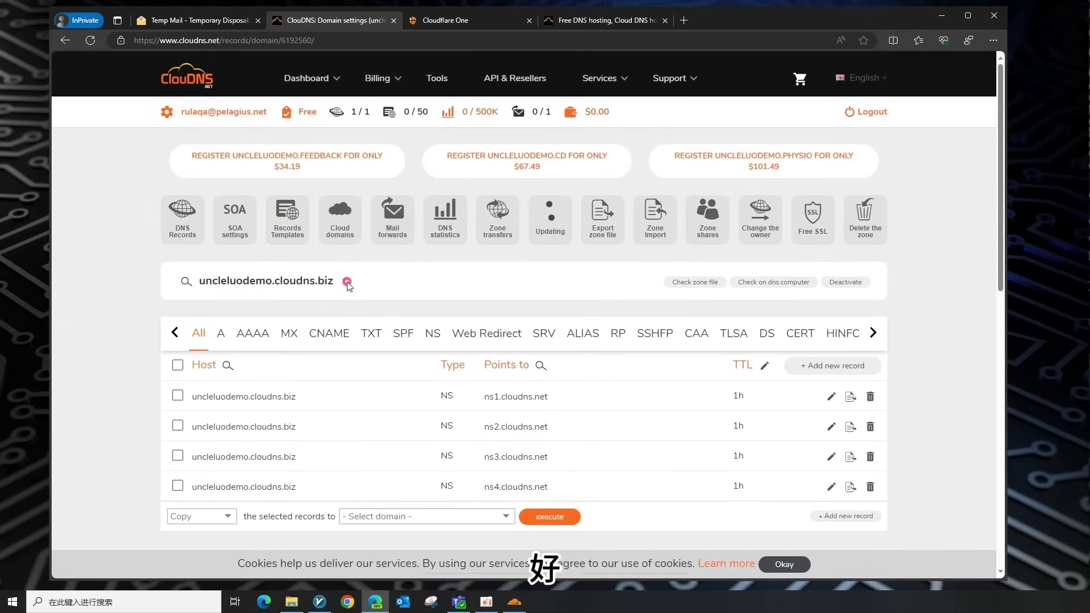
# Copy the zone name uncleluodemo.cloudns.biz to the clipboard.
pyautogui.moveTo(346, 280); pyautogui.dragTo(200, 284)
pyautogui.hotkey('ctrl', 'c')
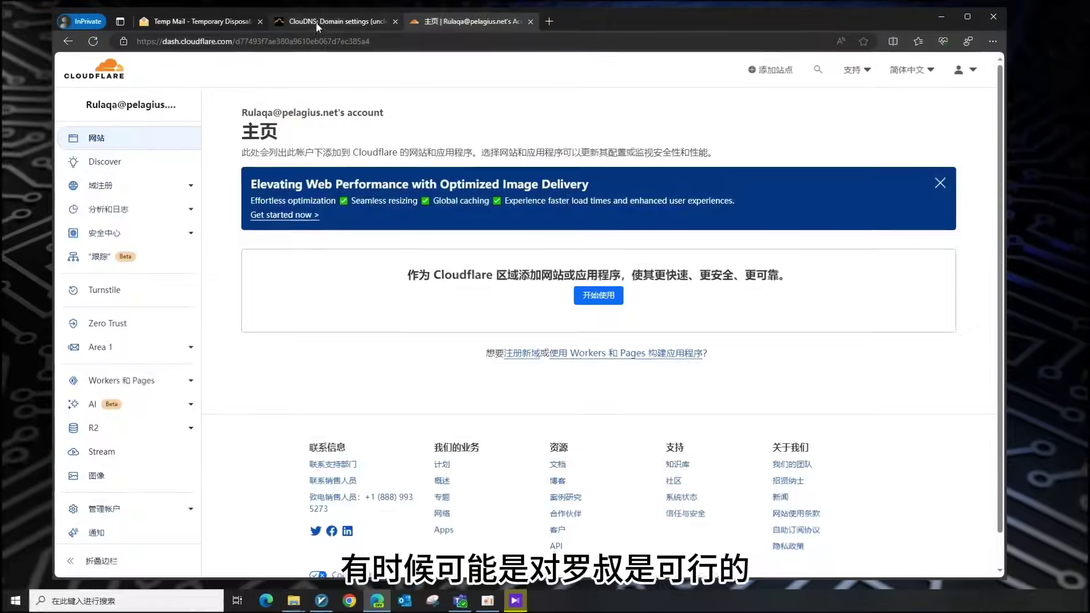
pyautogui.click(316, 21)
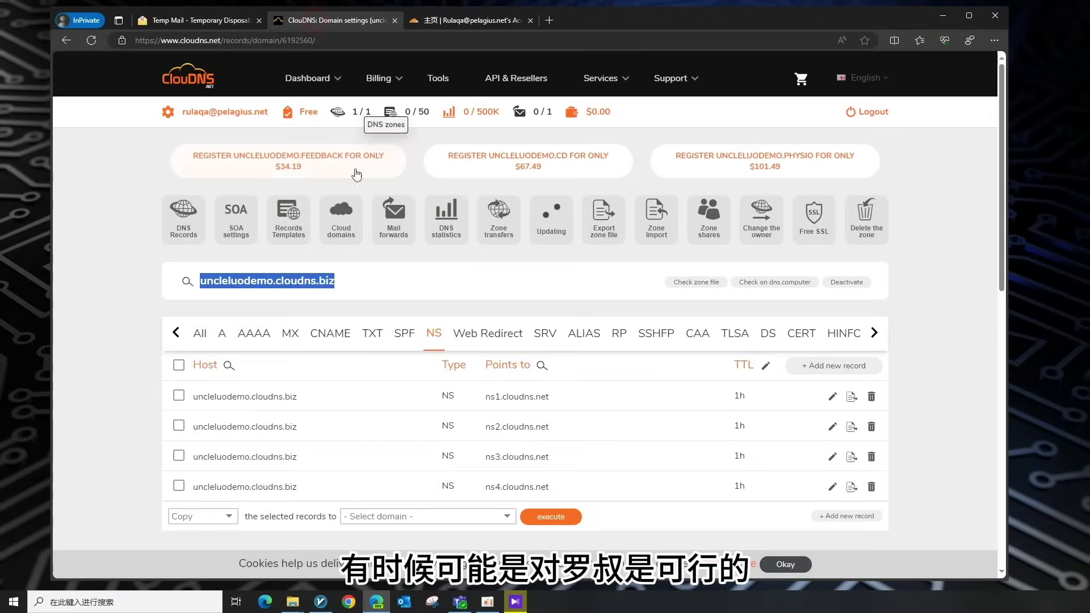
pyautogui.rightClick(292, 280)
pyautogui.click(309, 285)
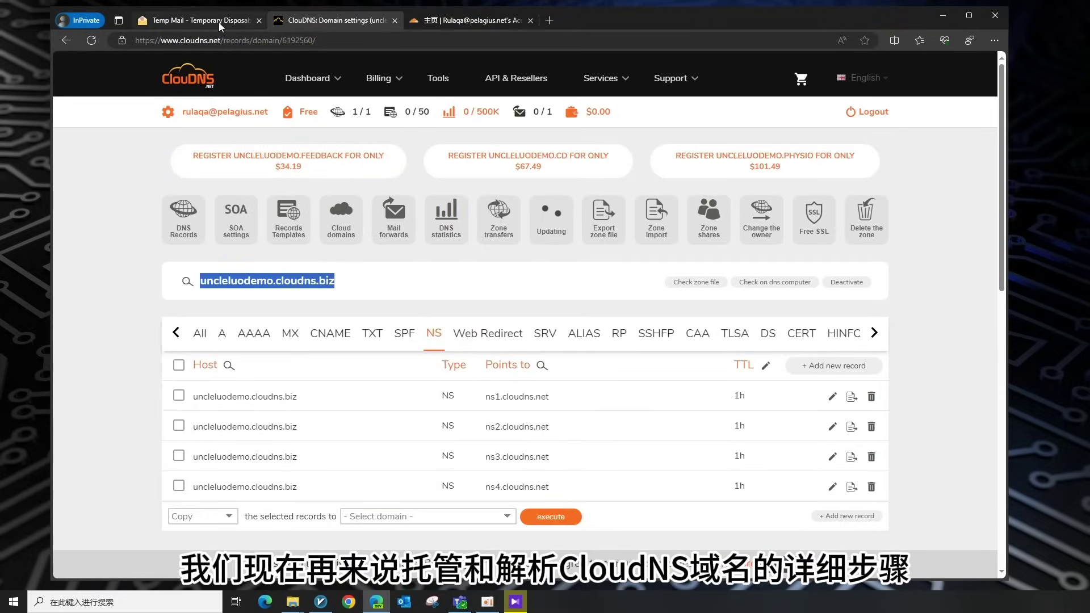
pyautogui.click(471, 21)
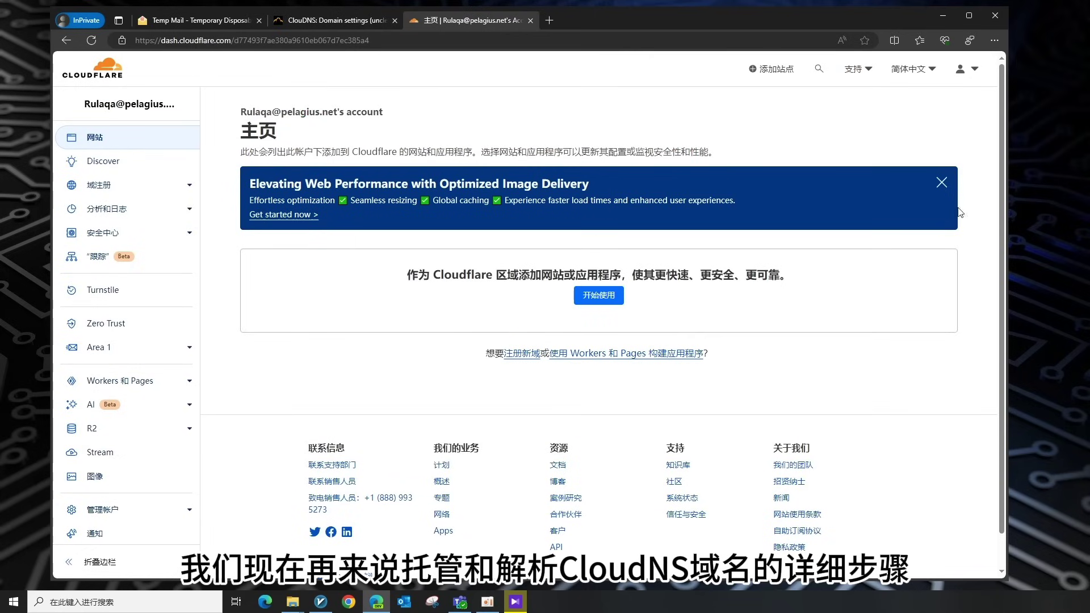
# Add uncleluodemo.cloudns.biz to Cloudflare on the Free plan, skipping DNS records for now.
pyautogui.click(599, 295)
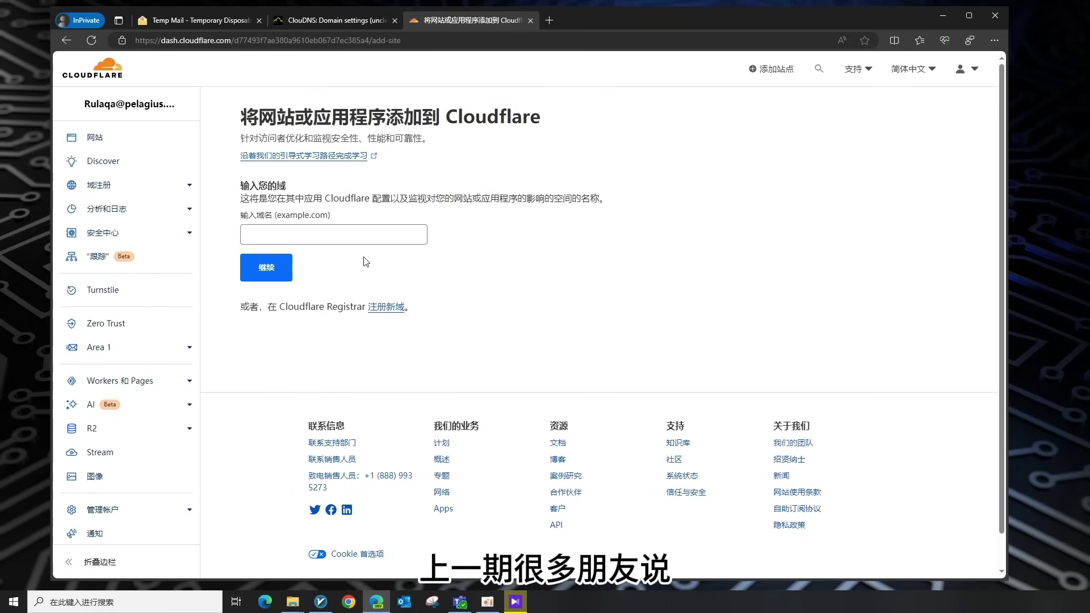
pyautogui.click(657, 261)
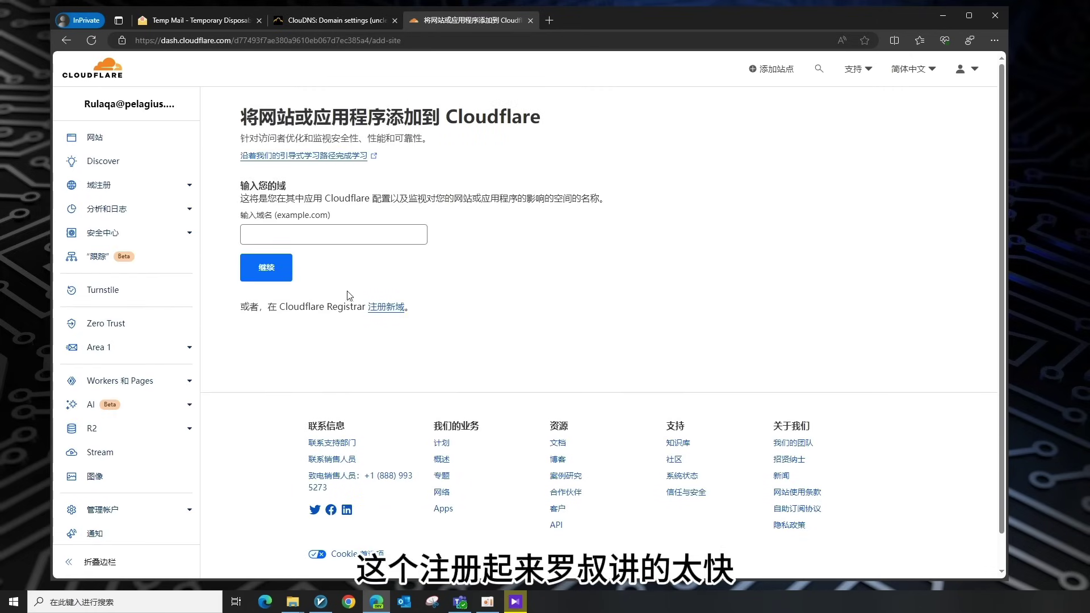
pyautogui.hotkey('ctrl', 'v')
pyautogui.press('Return')
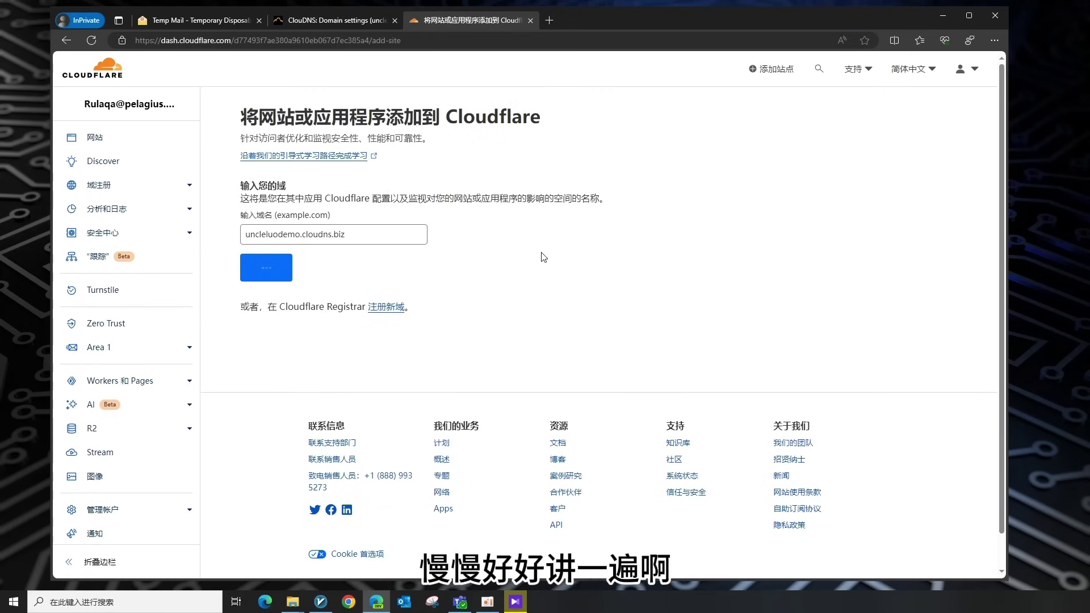
pyautogui.scroll(-5, 471, 412)
pyautogui.click(483, 304)
pyautogui.click(612, 342)
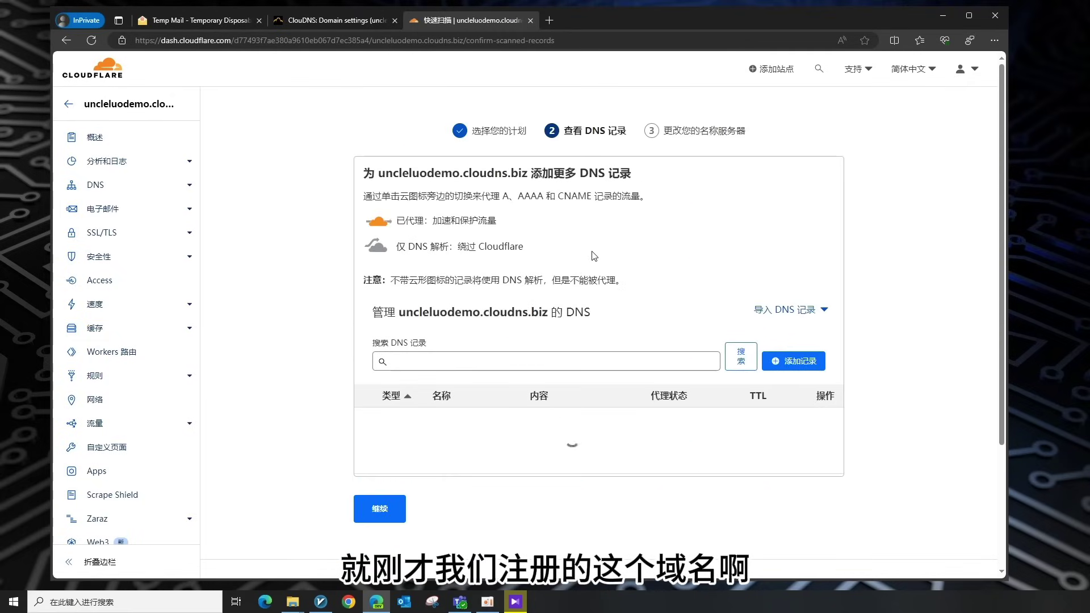
pyautogui.click(386, 452)
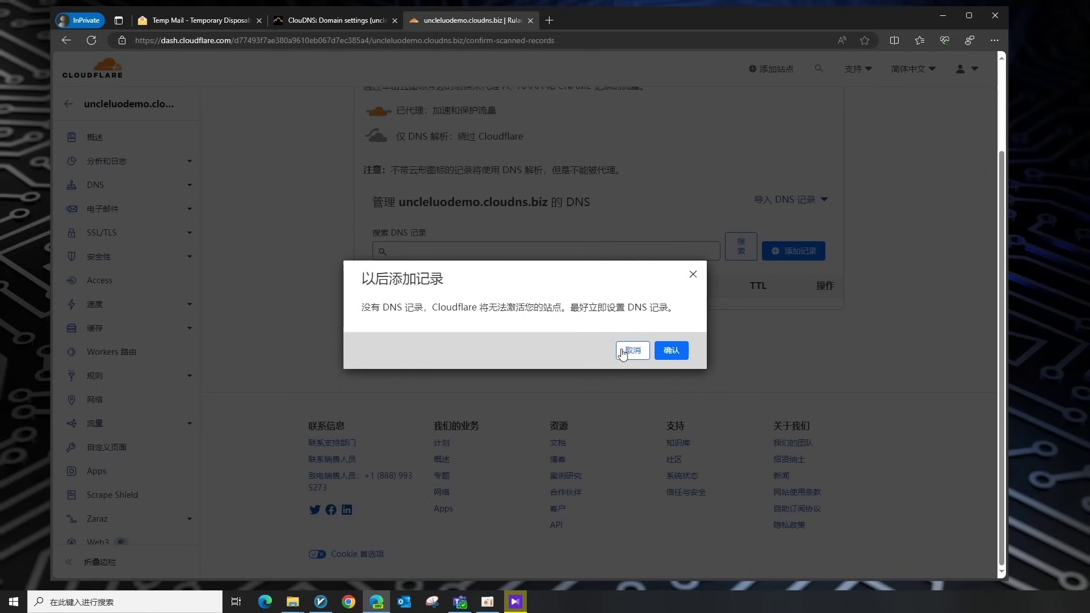
pyautogui.click(672, 351)
# Copy the first assigned Cloudflare nameserver, amalia.ns.cloudflare.com.
pyautogui.scroll(-4, 574, 322)
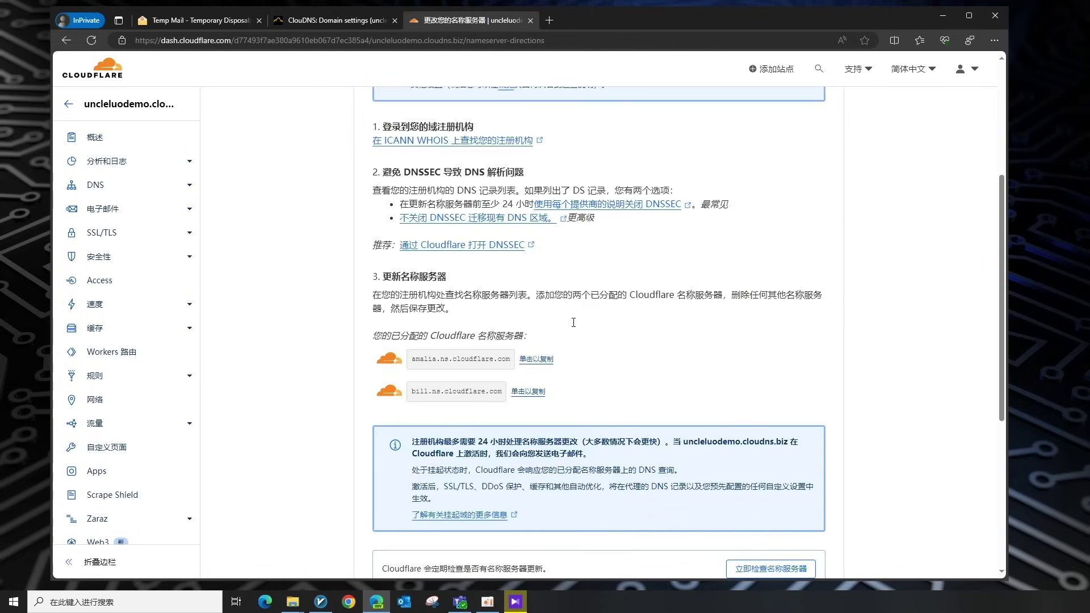
pyautogui.click(544, 361)
pyautogui.scroll(2, 600, 318)
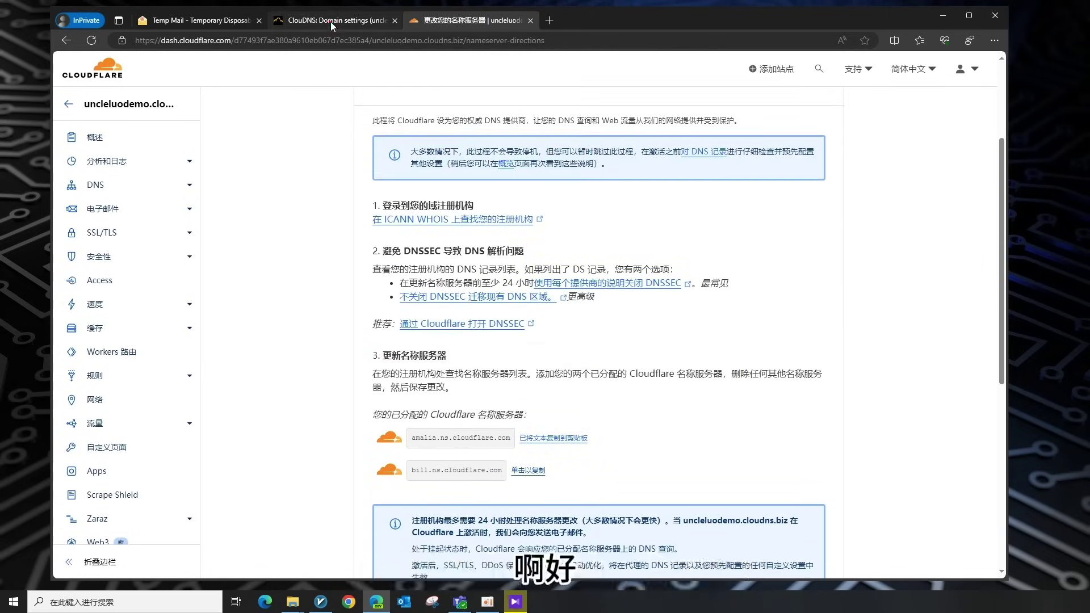
pyautogui.click(330, 22)
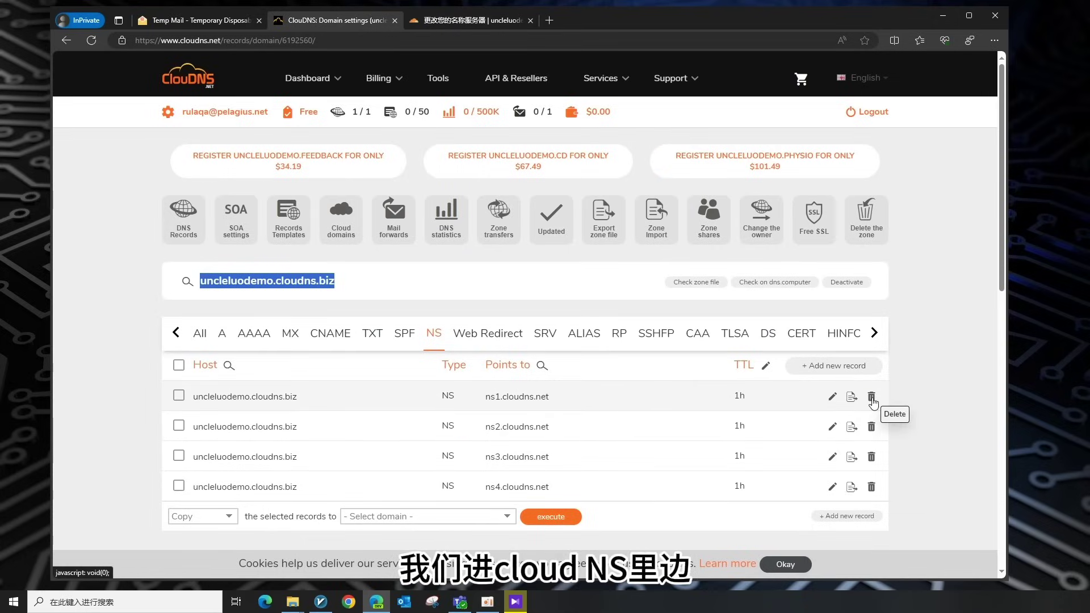
# Delete the four default NS records ns1 through ns4.cloudns.net.
pyautogui.click(872, 398)
pyautogui.press('Return')
pyautogui.click(872, 396)
pyautogui.press('Return')
pyautogui.click(871, 397)
pyautogui.press('Return')
pyautogui.click(871, 397)
pyautogui.press('Return')
# Add root NS records pointing to amalia.ns.cloudflare.com and bill.ns.cloudflare.com.
pyautogui.click(850, 368)
pyautogui.click(463, 307)
pyautogui.write('amalia.ns.cloudflare.com')
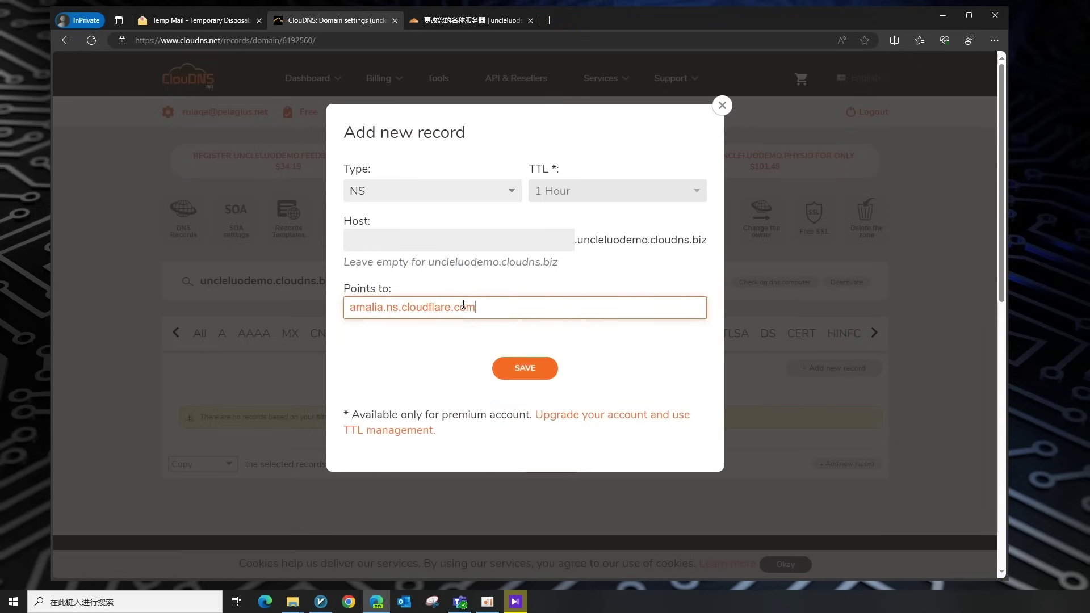
pyautogui.click(554, 373)
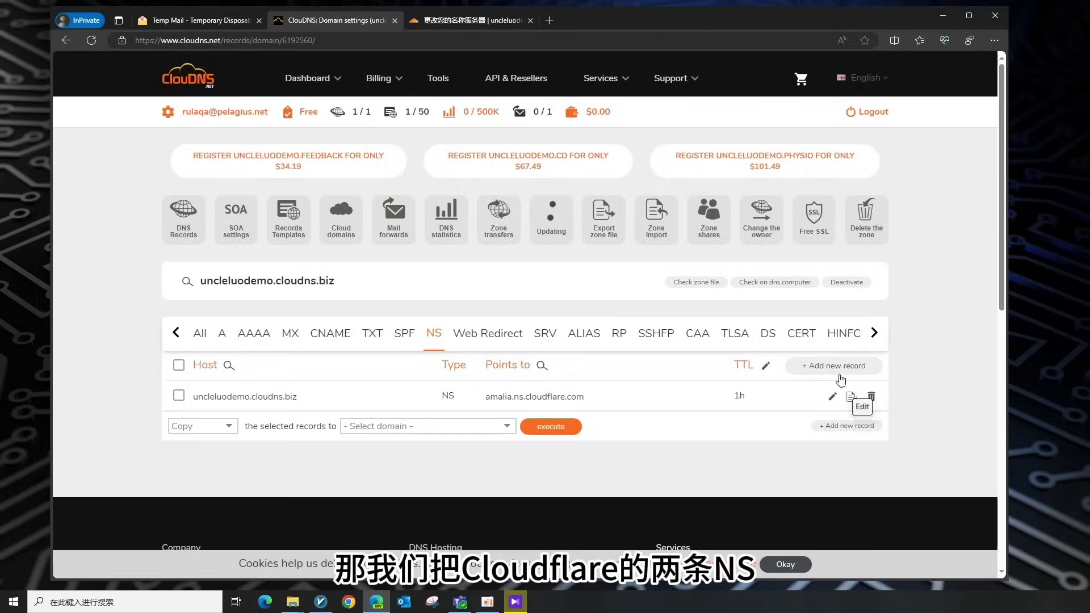
pyautogui.click(850, 369)
pyautogui.click(486, 307)
pyautogui.write('bill.ns.cloudflare.com')
pyautogui.click(540, 356)
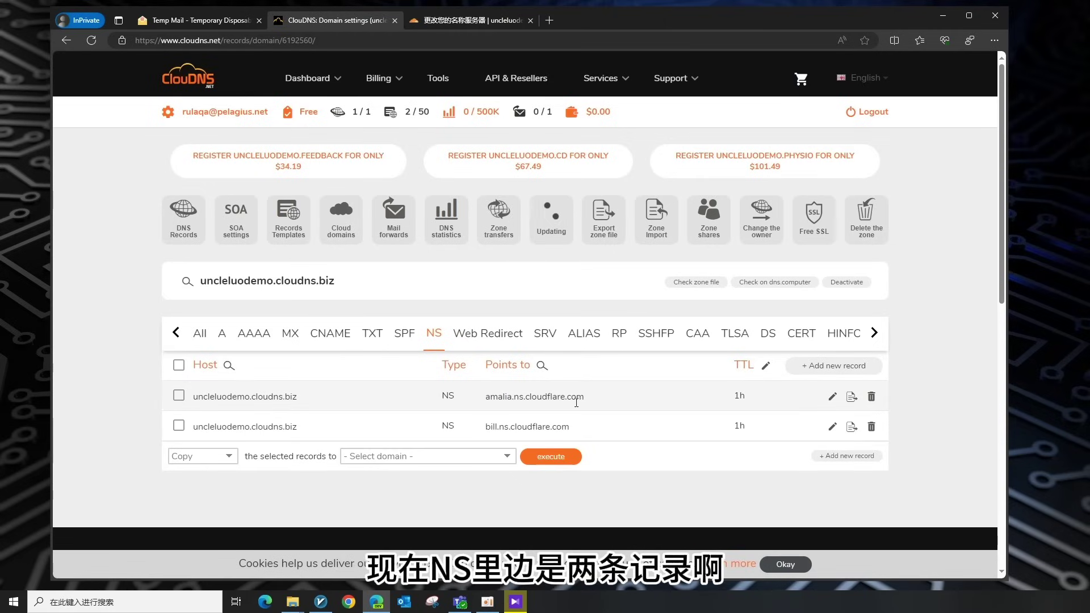
# Add matching amalia and bill NS records for host 0.
pyautogui.click(852, 396)
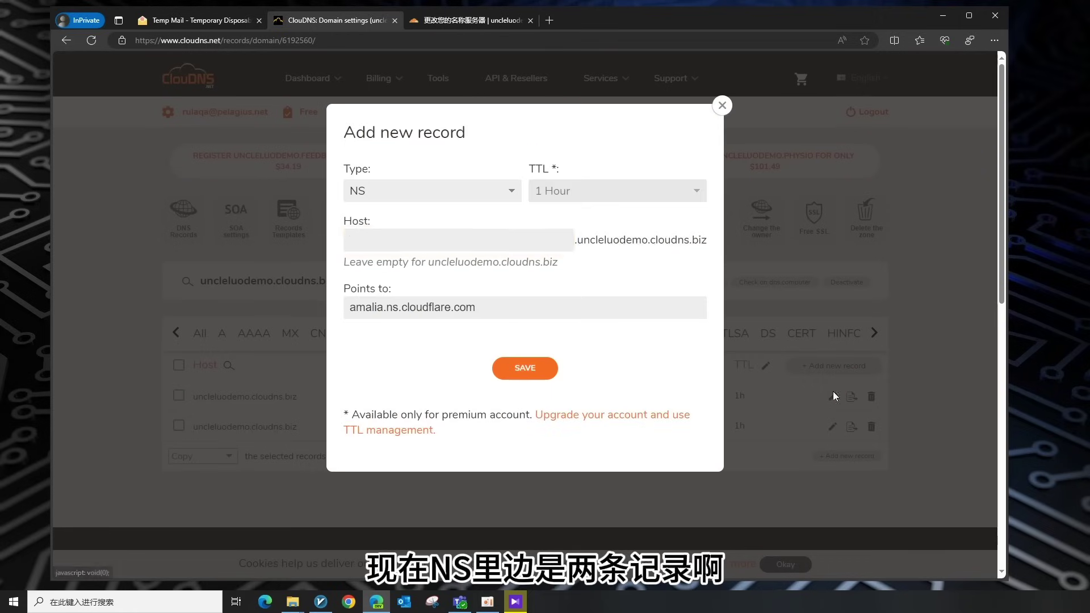
pyautogui.click(444, 245)
pyautogui.write('0')
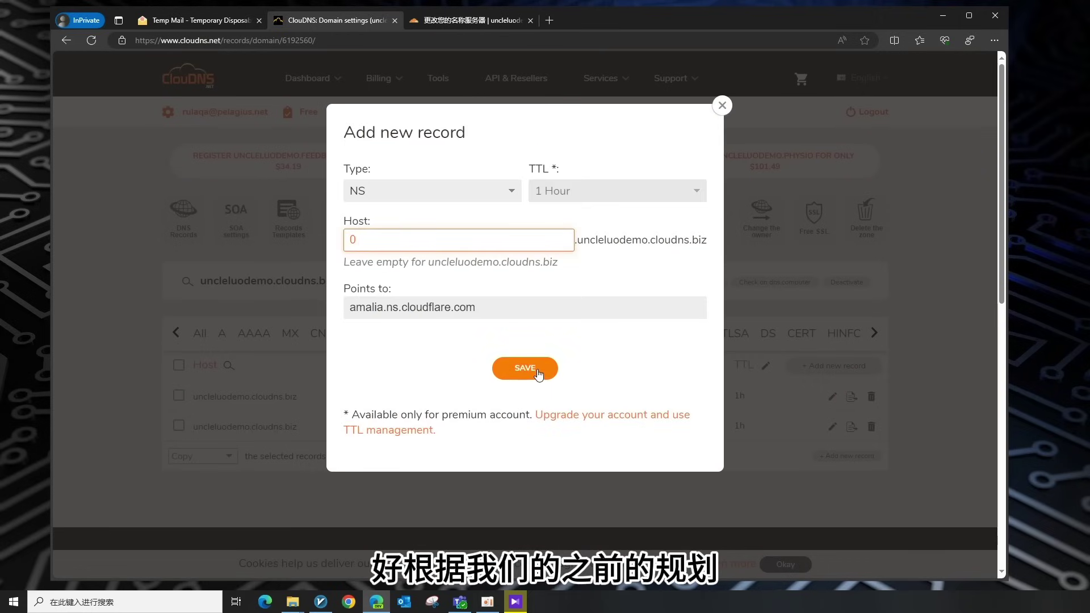
pyautogui.click(538, 370)
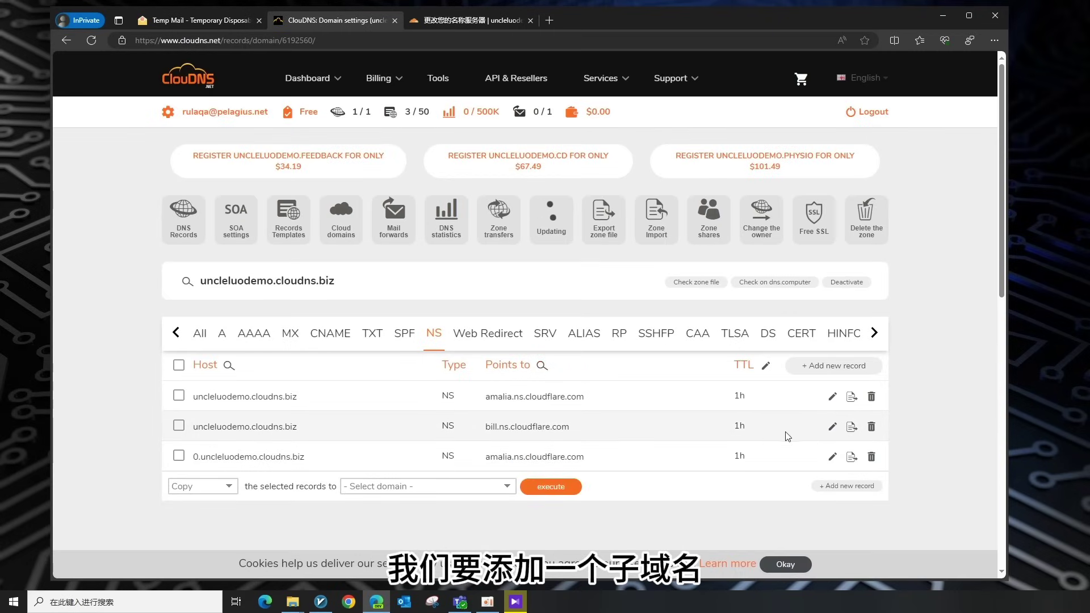
pyautogui.click(851, 427)
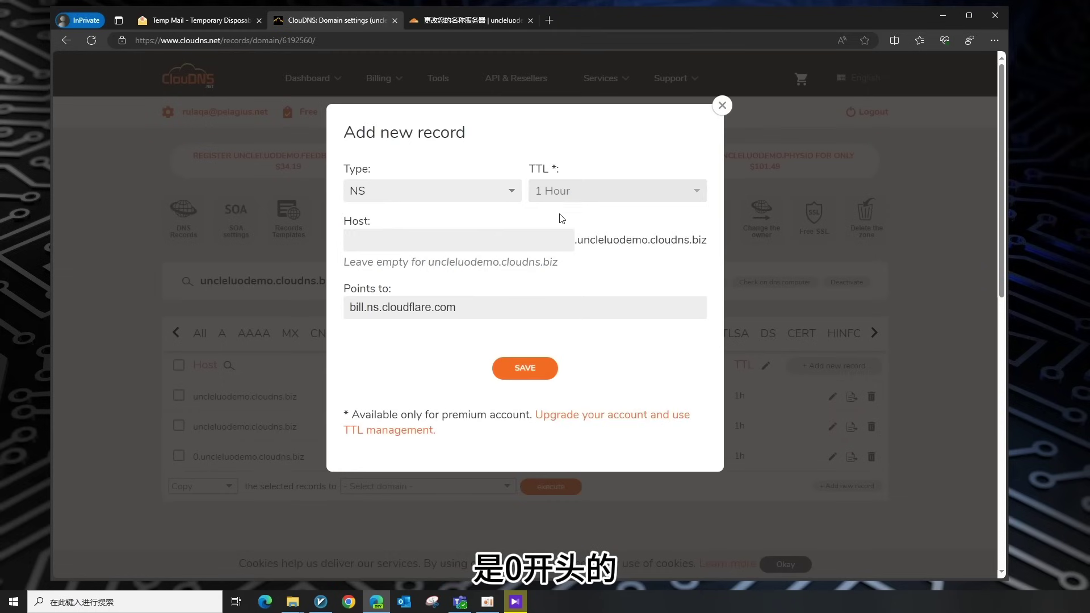
pyautogui.click(548, 241)
pyautogui.write('0')
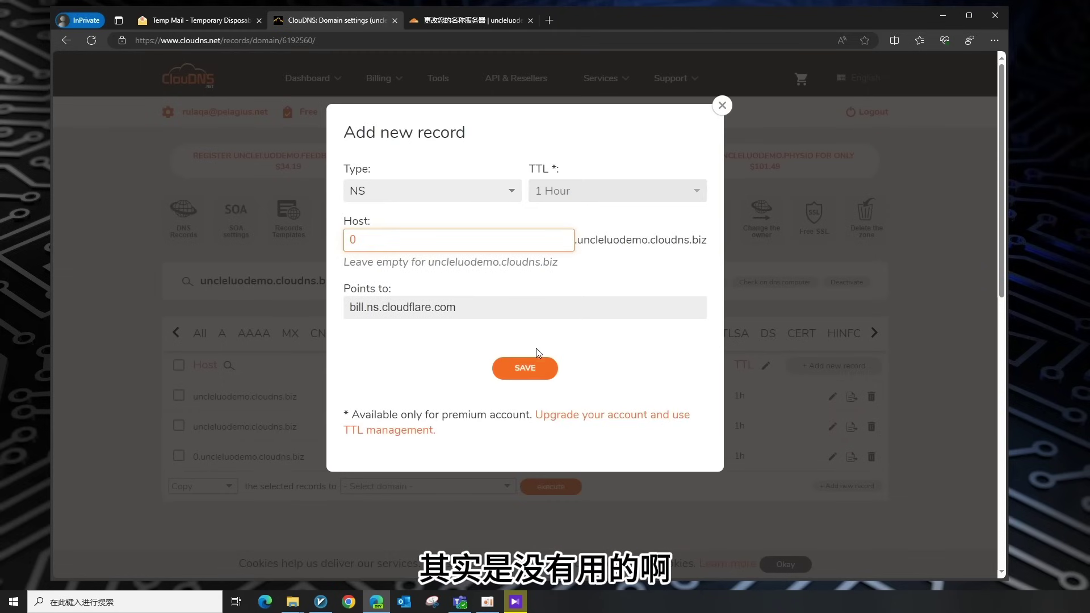
pyautogui.click(536, 369)
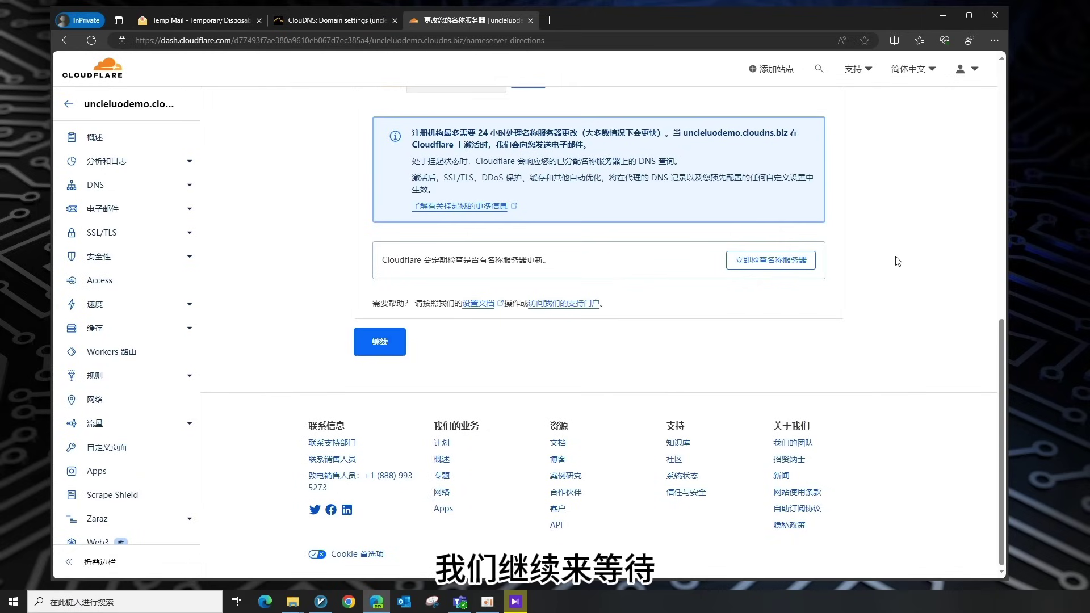
# Request an immediate nameserver recheck for uncleluodemo.cloudns.biz and continue.
pyautogui.click(732, 265)
pyautogui.scroll(1, 662, 282)
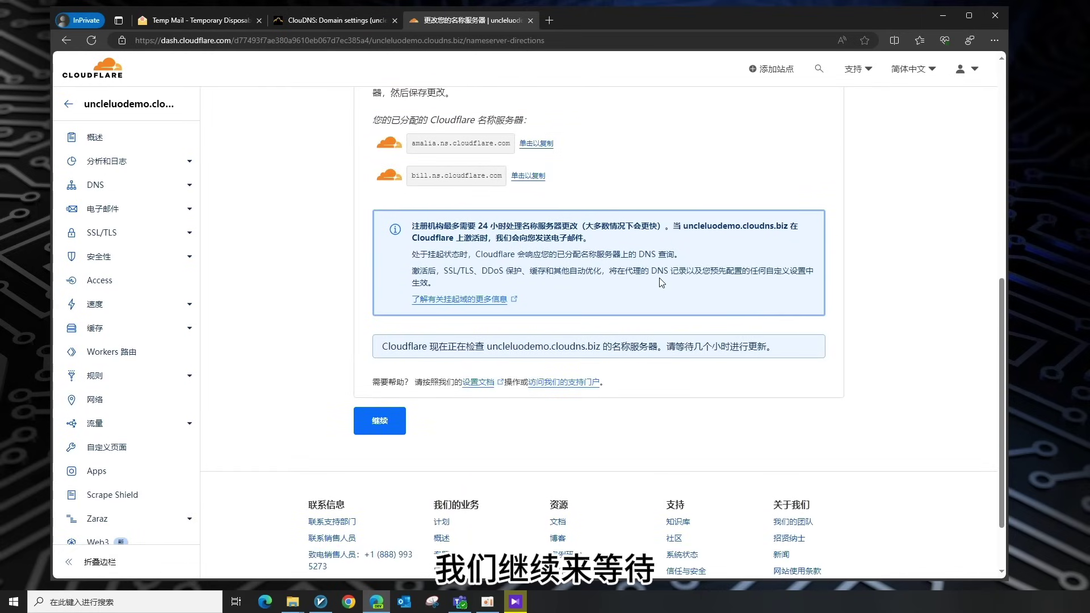
pyautogui.moveTo(413, 223); pyautogui.dragTo(601, 226)
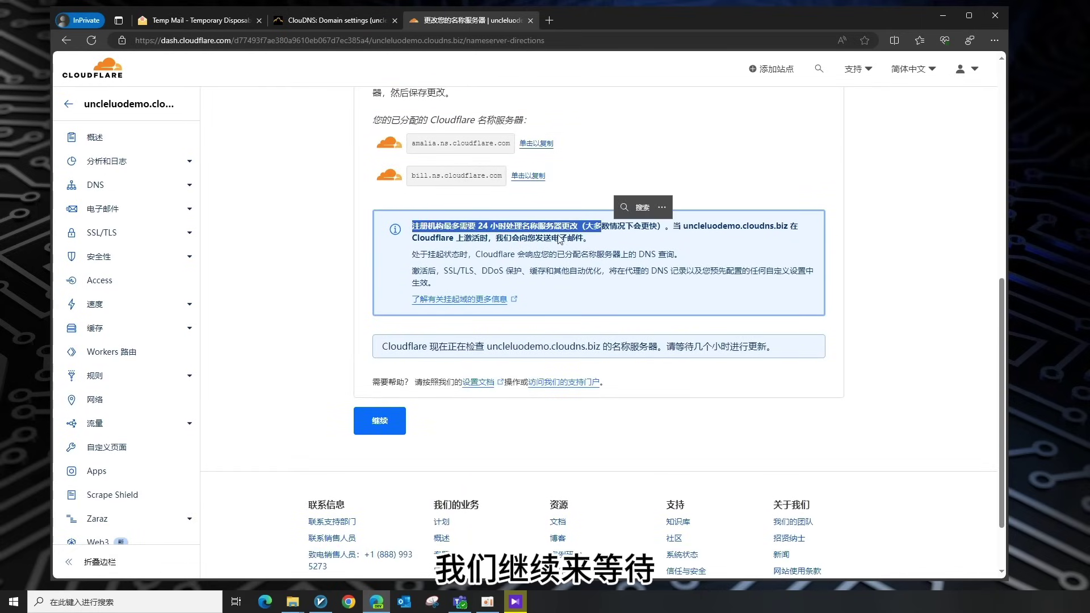
pyautogui.scroll(1, 564, 239)
pyautogui.scroll(1, 555, 241)
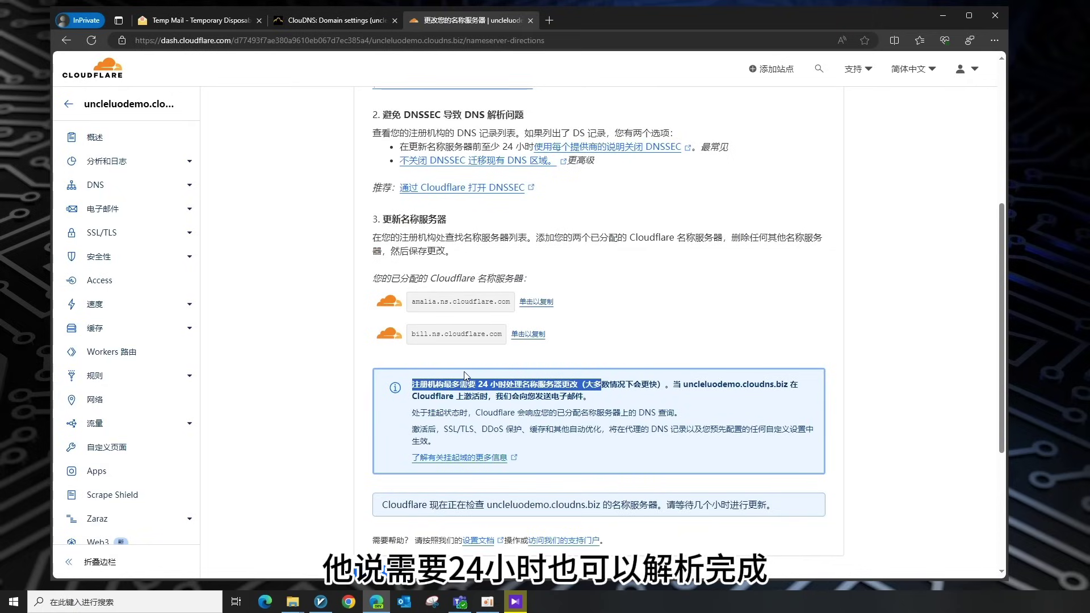
pyautogui.moveTo(413, 384); pyautogui.dragTo(642, 402)
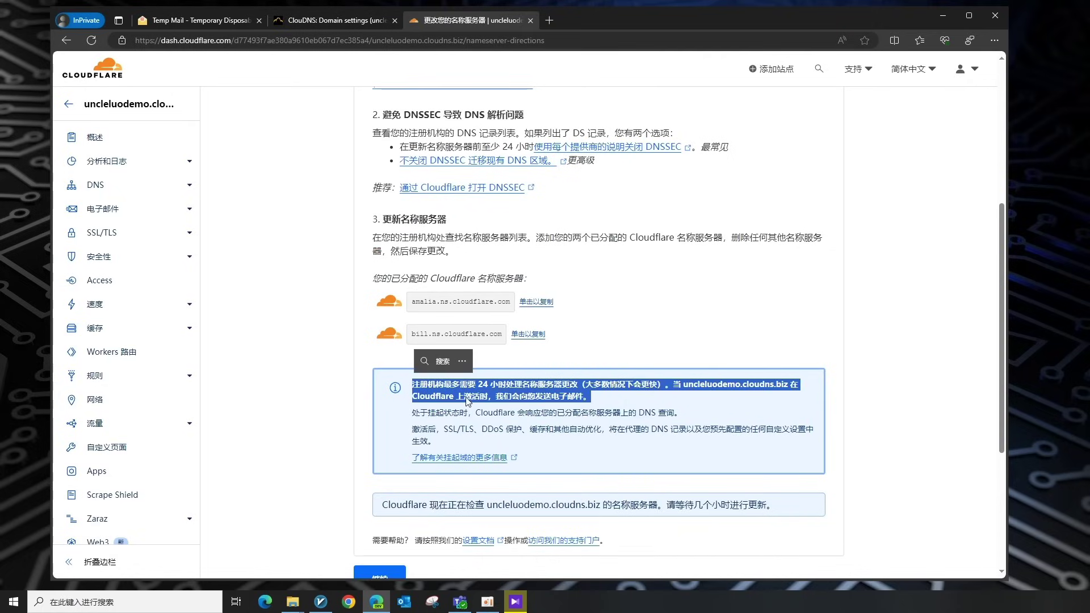
pyautogui.scroll(-3, 442, 385)
pyautogui.scroll(1, 442, 384)
pyautogui.click(383, 414)
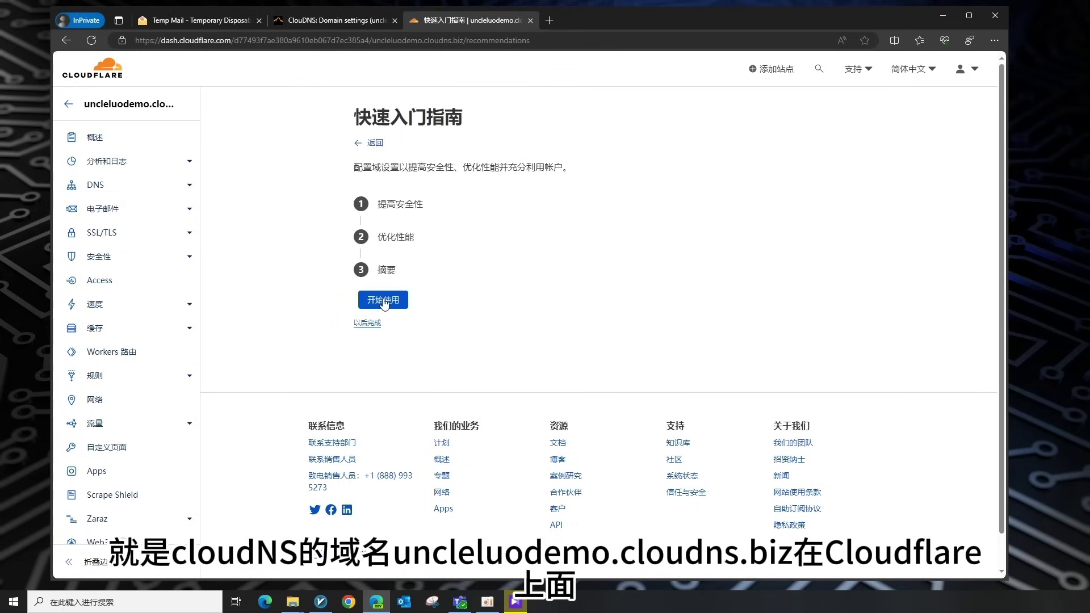
# Save Automatic HTTPS Rewrites, Always Use HTTPS and Brotli in the quick-start guide and finish it.
pyautogui.click(385, 302)
pyautogui.click(397, 428)
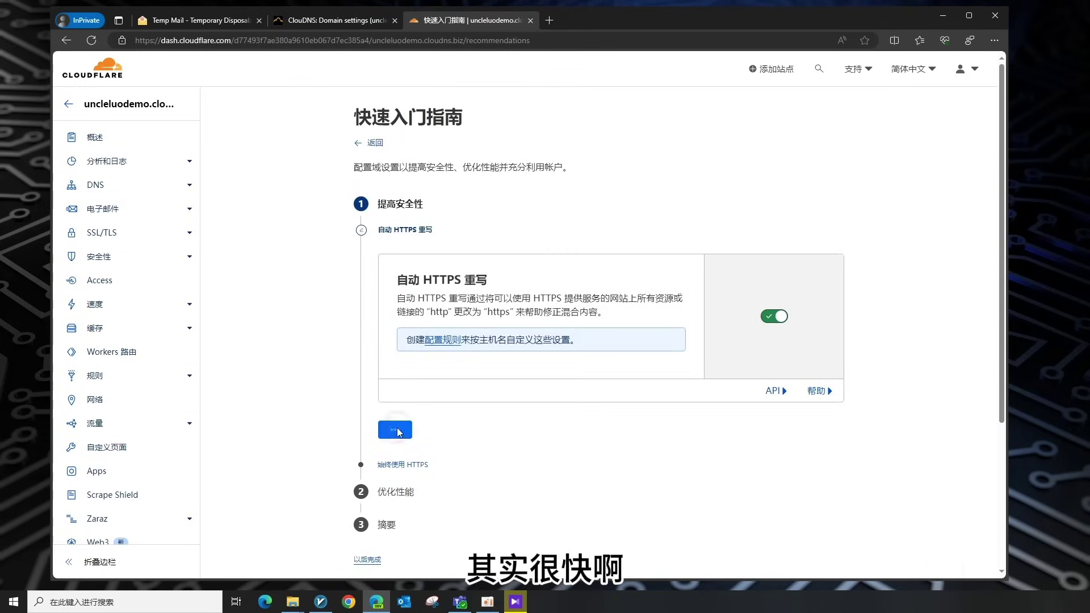
pyautogui.click(455, 413)
pyautogui.click(438, 407)
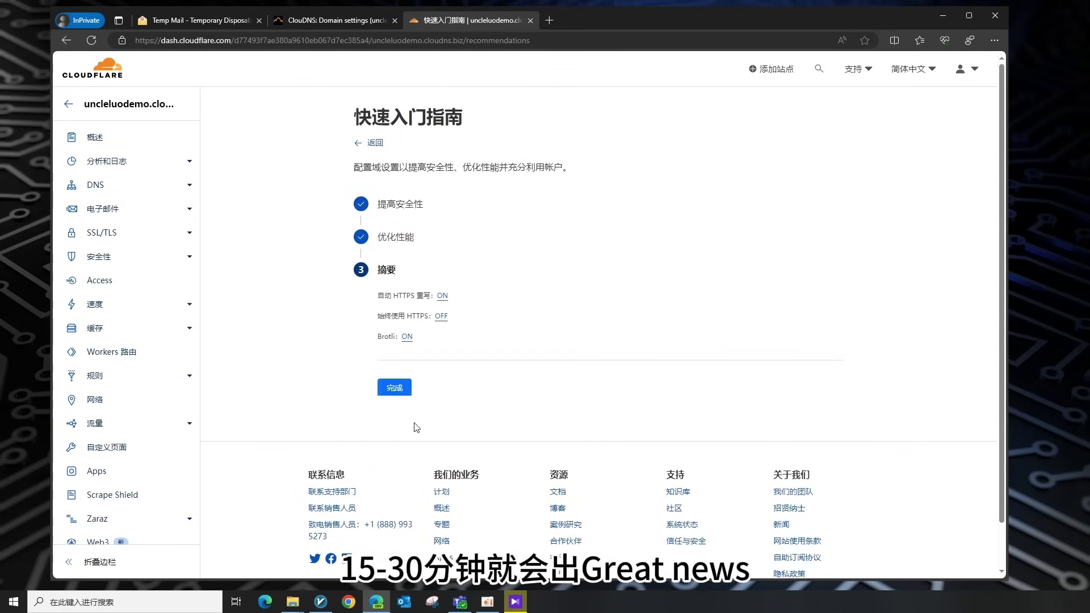
pyautogui.click(395, 388)
pyautogui.scroll(-8, 474, 380)
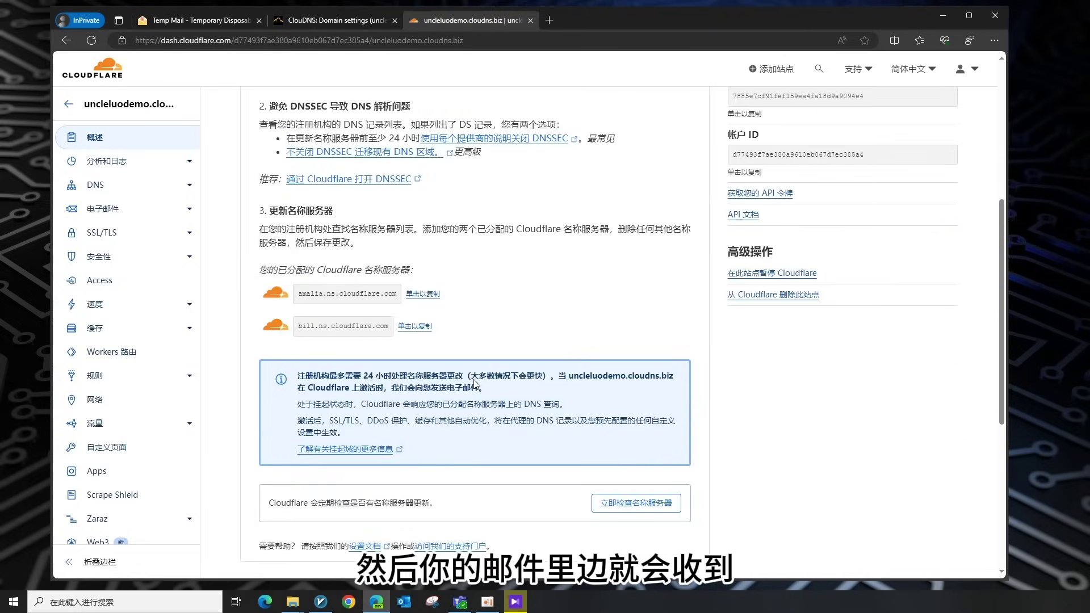
pyautogui.scroll(-2, 475, 384)
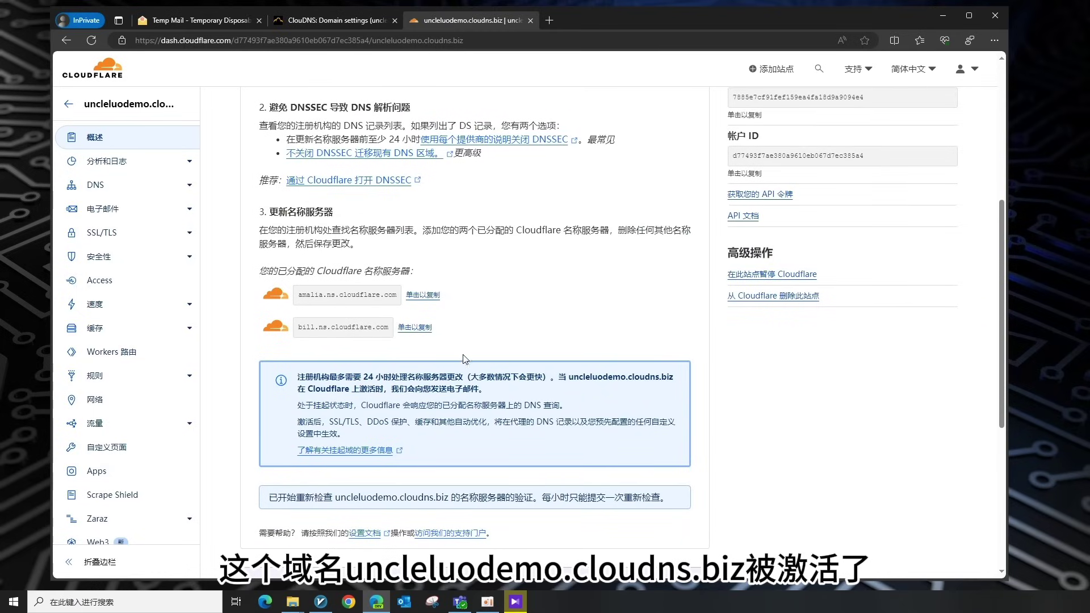
pyautogui.scroll(2, 465, 359)
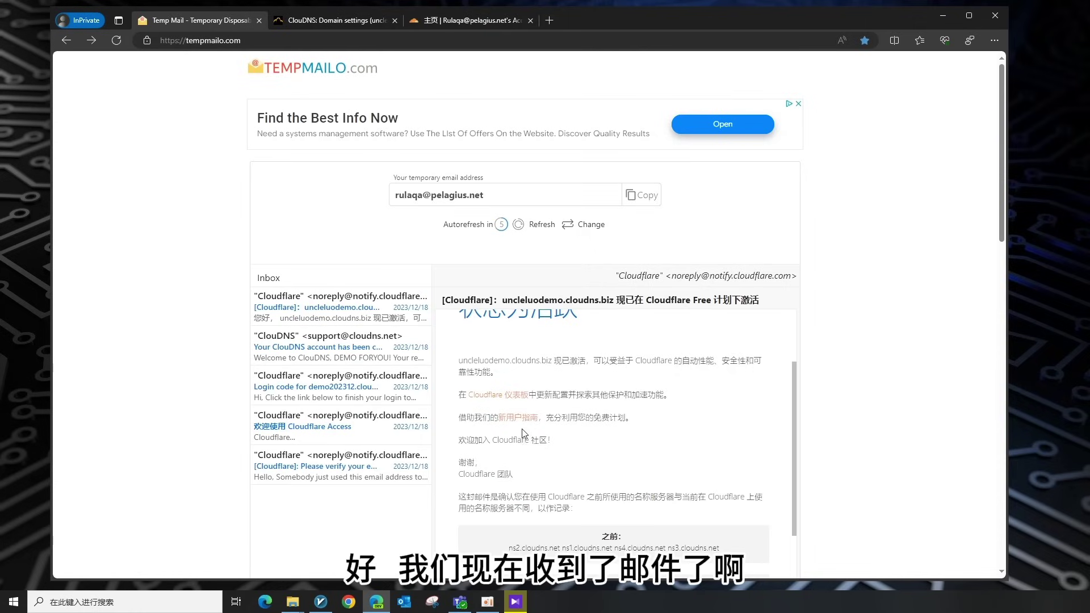
# Highlight the Active status heading and domain name in Cloudflare's activation email.
pyautogui.moveTo(461, 354); pyautogui.dragTo(579, 355)
pyautogui.moveTo(459, 407); pyautogui.dragTo(554, 407)
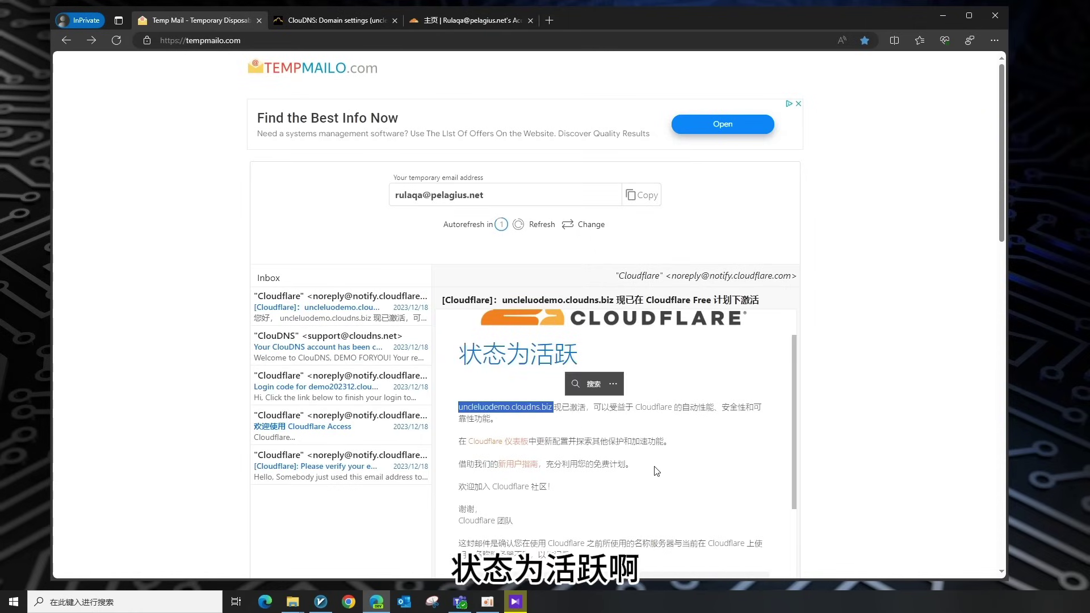
pyautogui.click(456, 21)
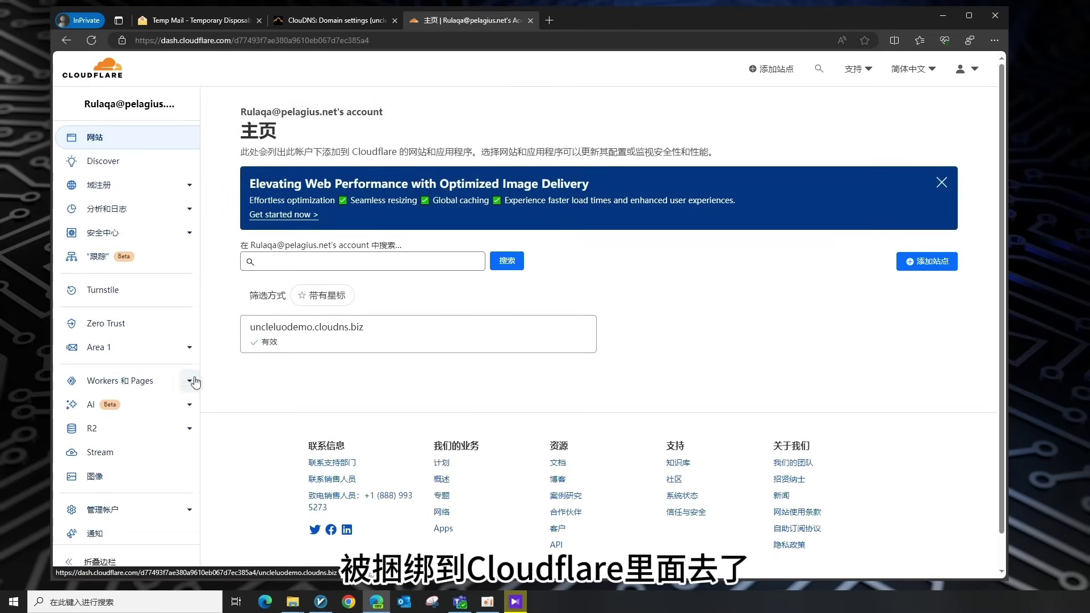
# Create and deploy a Hello World Worker named uncleluodemo.
pyautogui.click(146, 381)
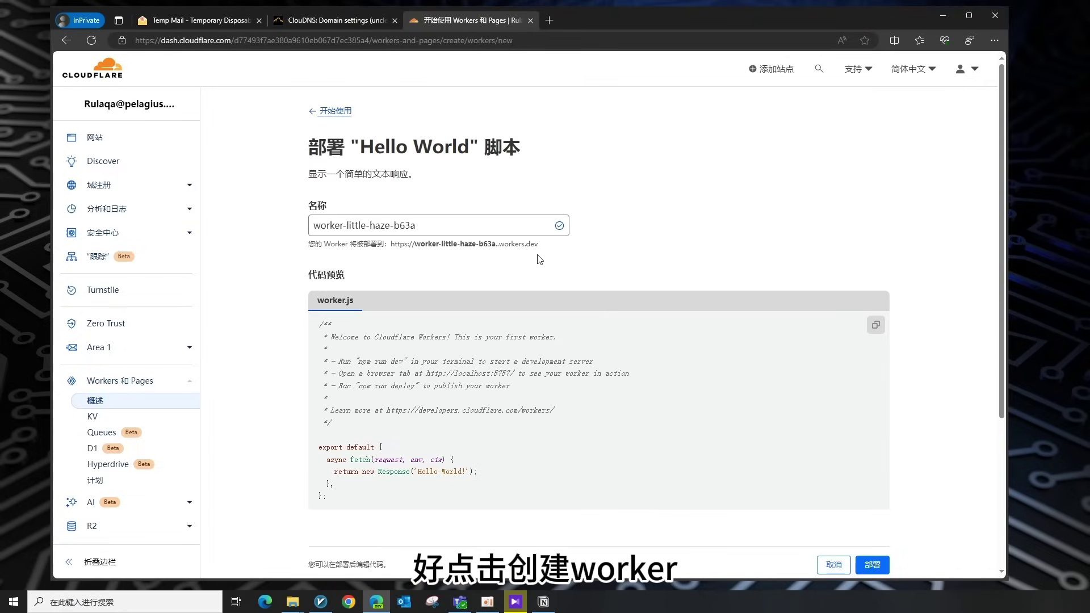
pyautogui.tripleClick(480, 227)
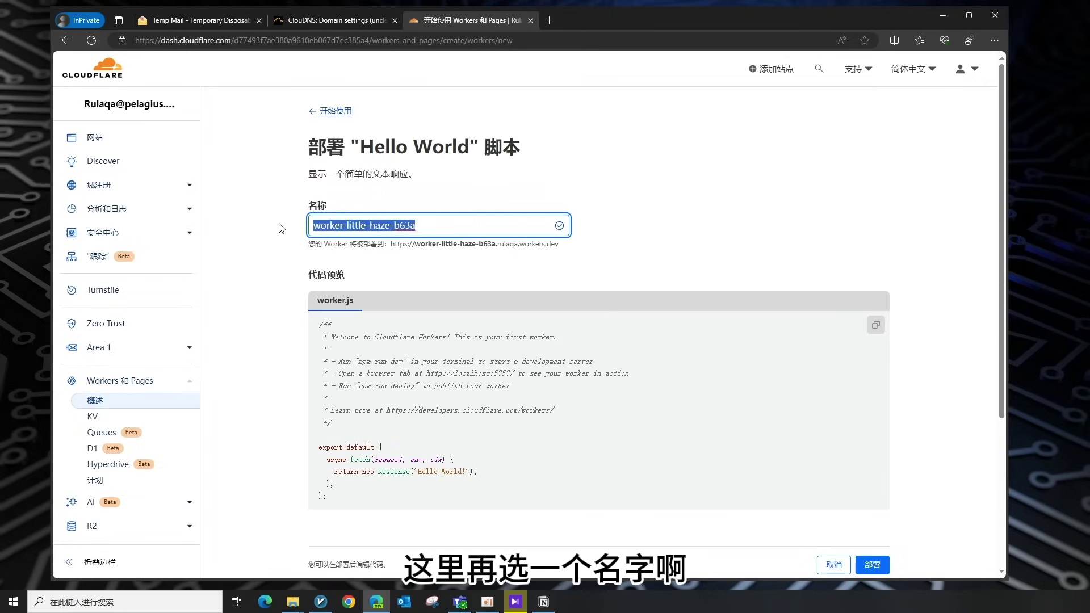
pyautogui.write('uncleluodemo')
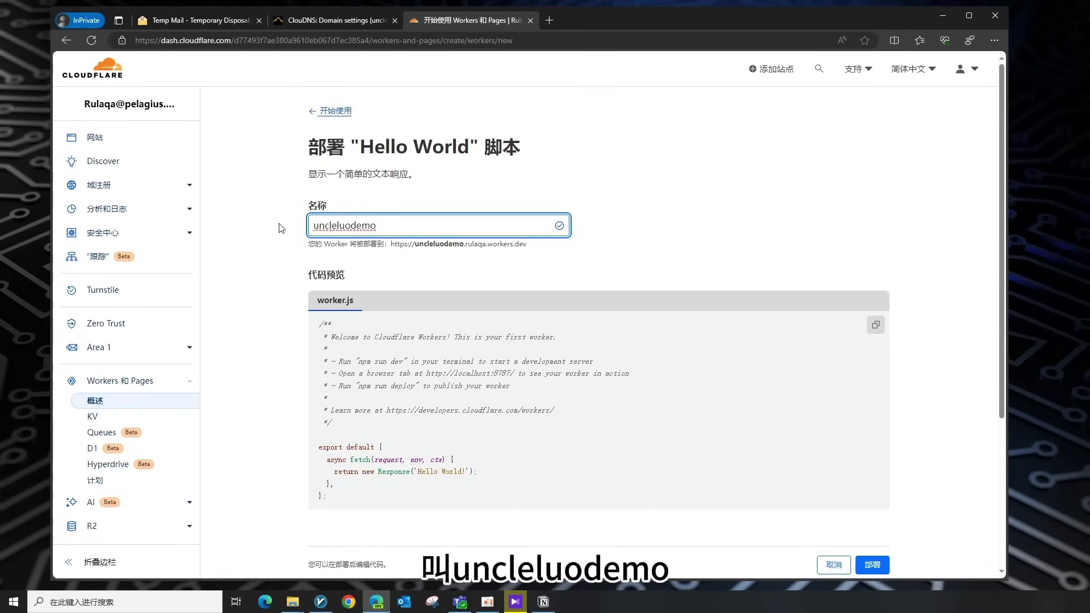
pyautogui.click(873, 565)
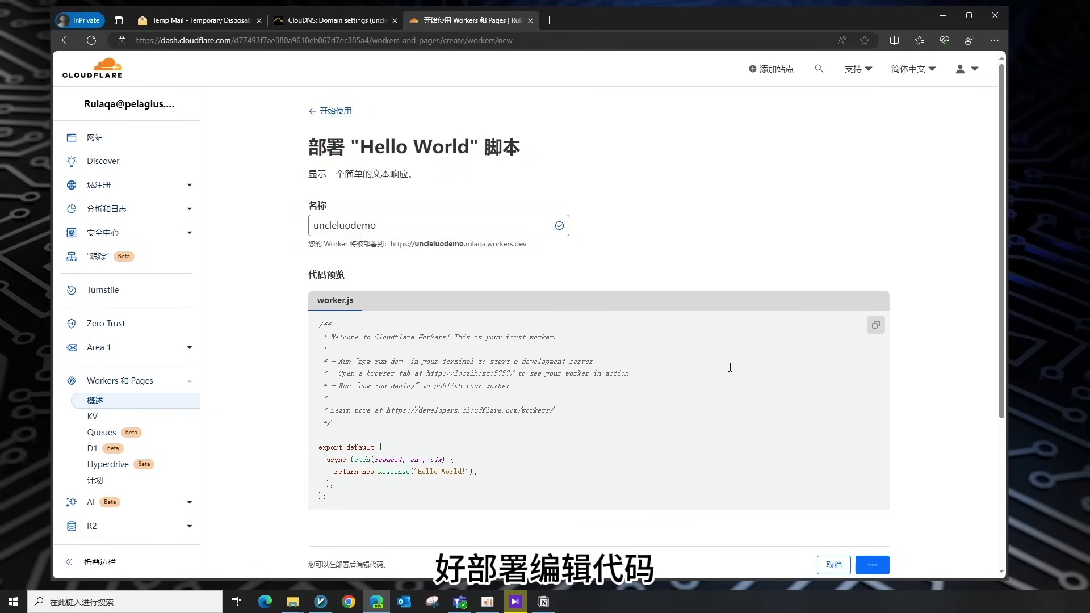
# Replace the Worker code with the proxy script, save and deploy, and confirm a 200 test response.
pyautogui.click(340, 249)
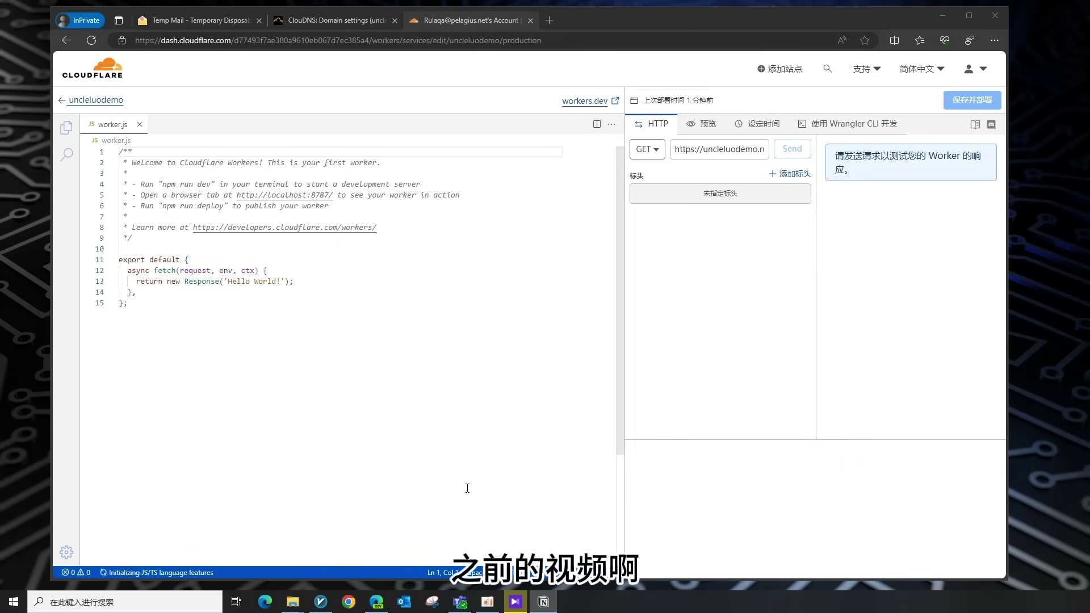
pyautogui.hotkey('ctrl', 'a')
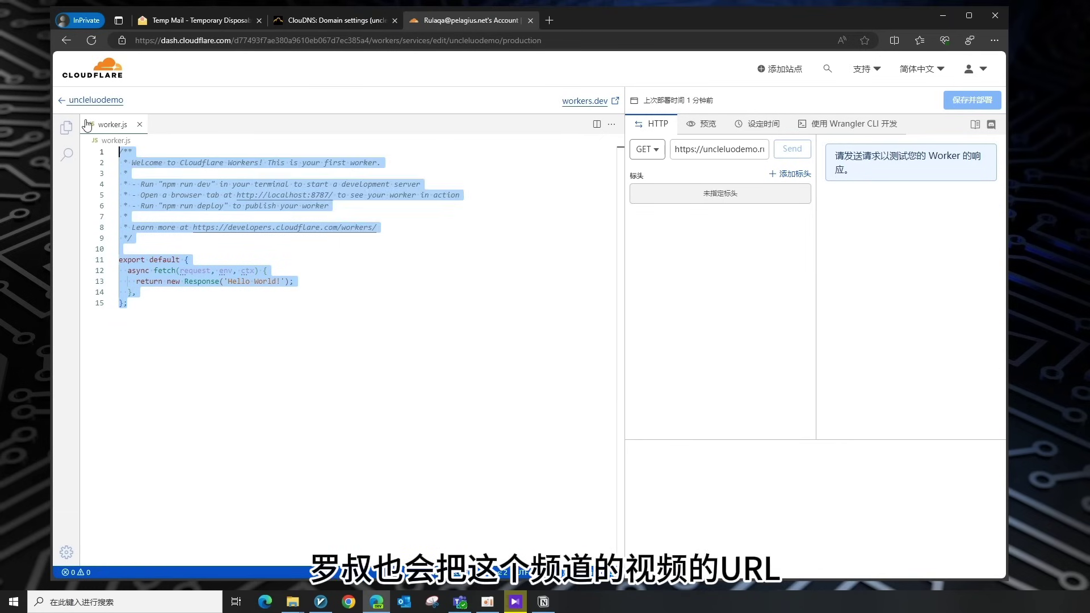
pyautogui.hotkey('ctrl', 'v')
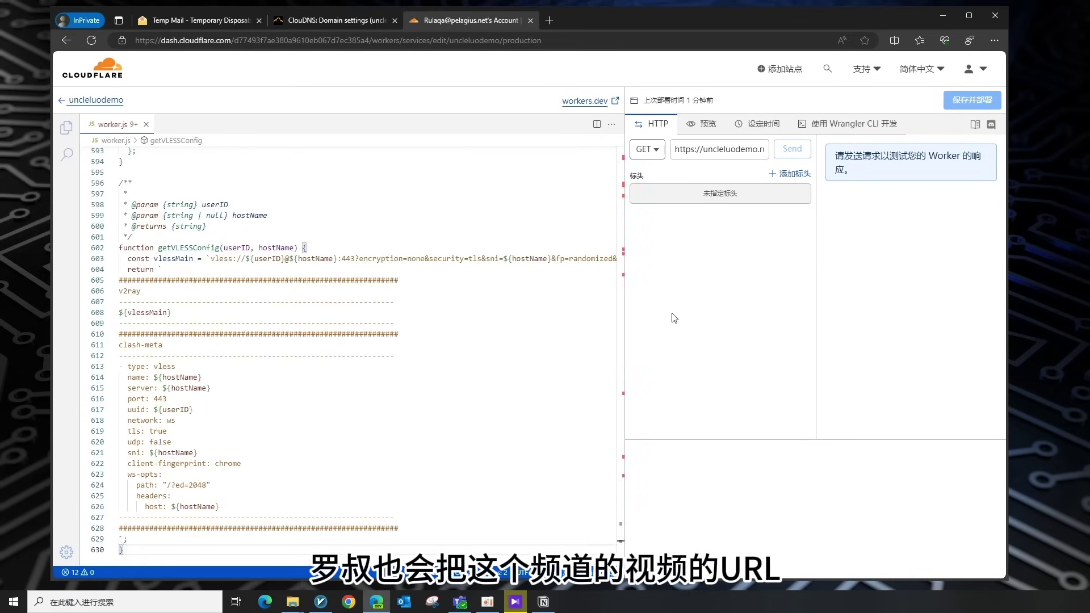
pyautogui.click(528, 355)
pyautogui.click(960, 102)
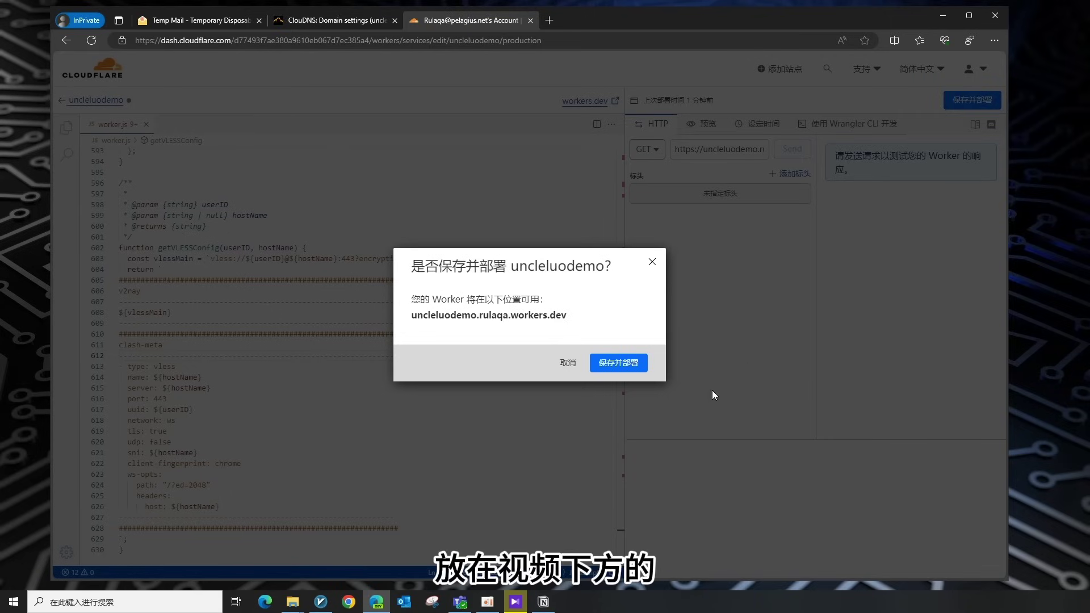
pyautogui.click(619, 363)
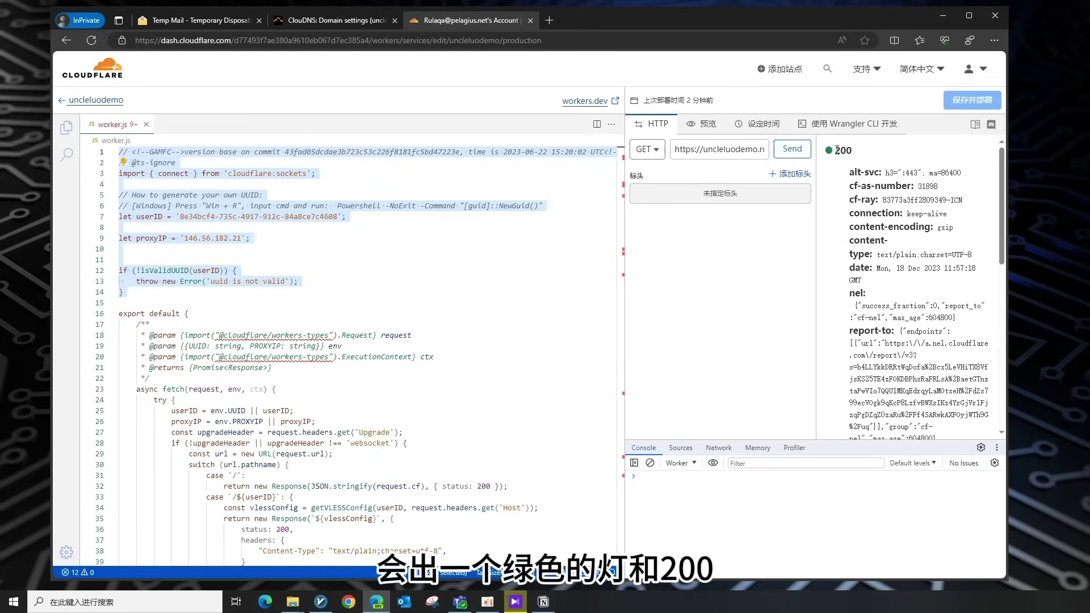
pyautogui.doubleClick(838, 150)
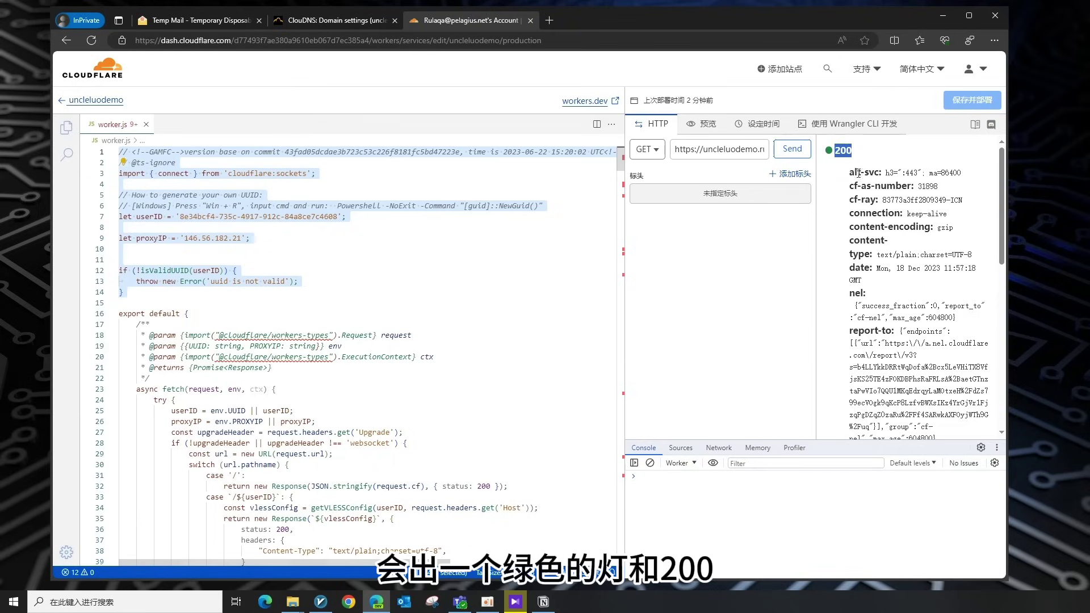
pyautogui.click(450, 292)
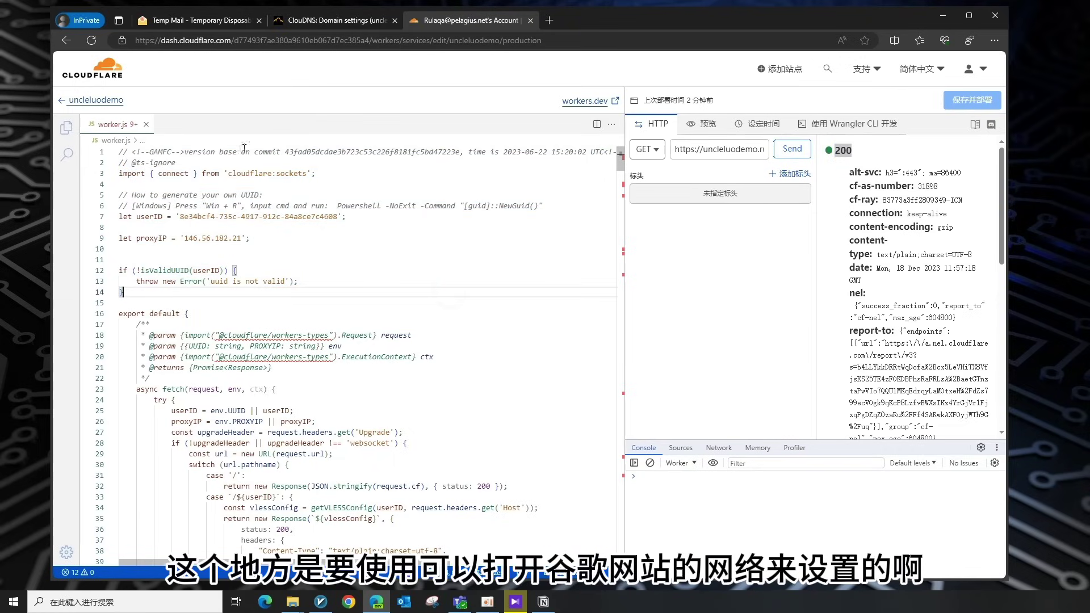
pyautogui.click(102, 101)
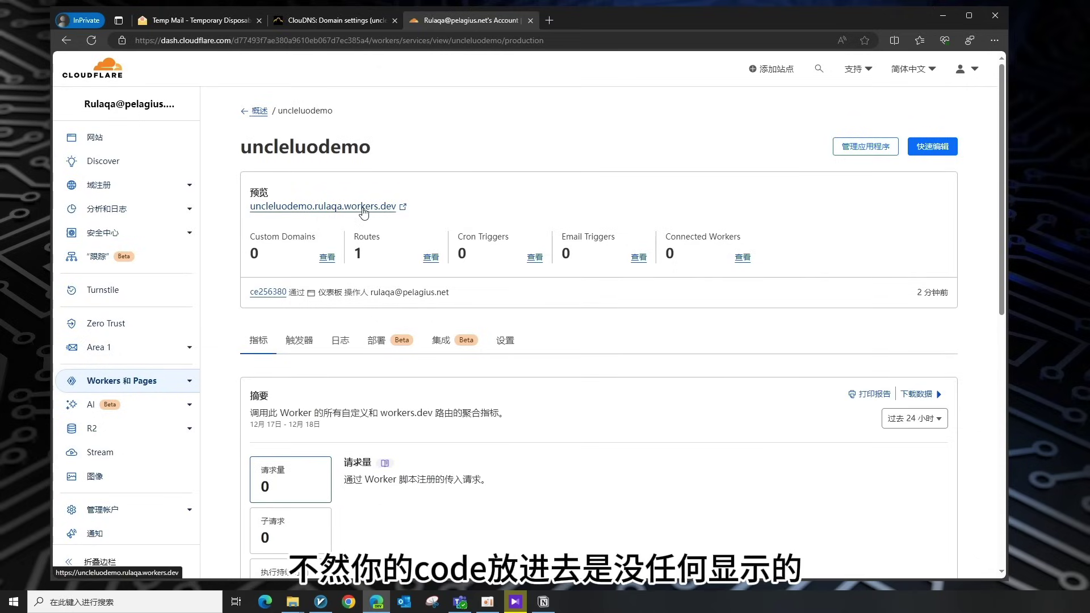
# Open the Worker's custom domain form and copy 0.uncleluodemo.cloudns.biz from ClouDNS.
pyautogui.tripleClick(277, 235)
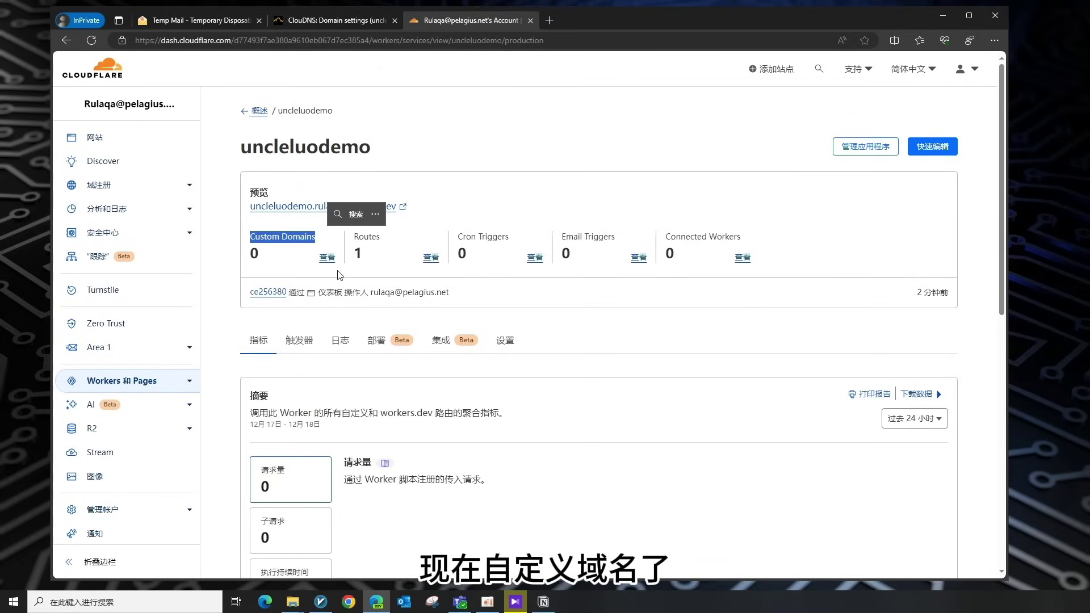
pyautogui.click(327, 257)
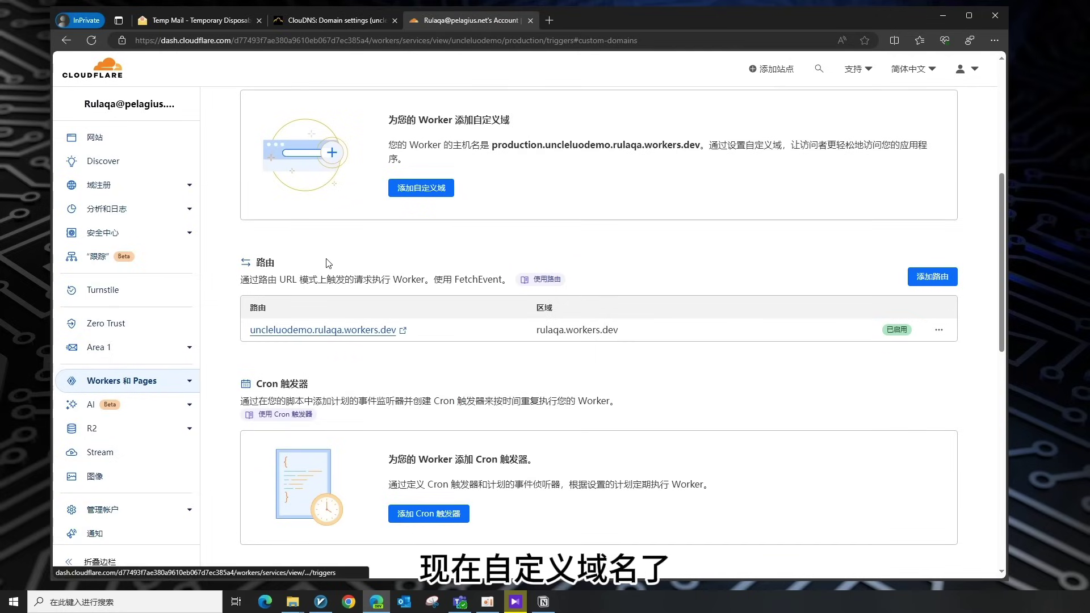
pyautogui.click(420, 187)
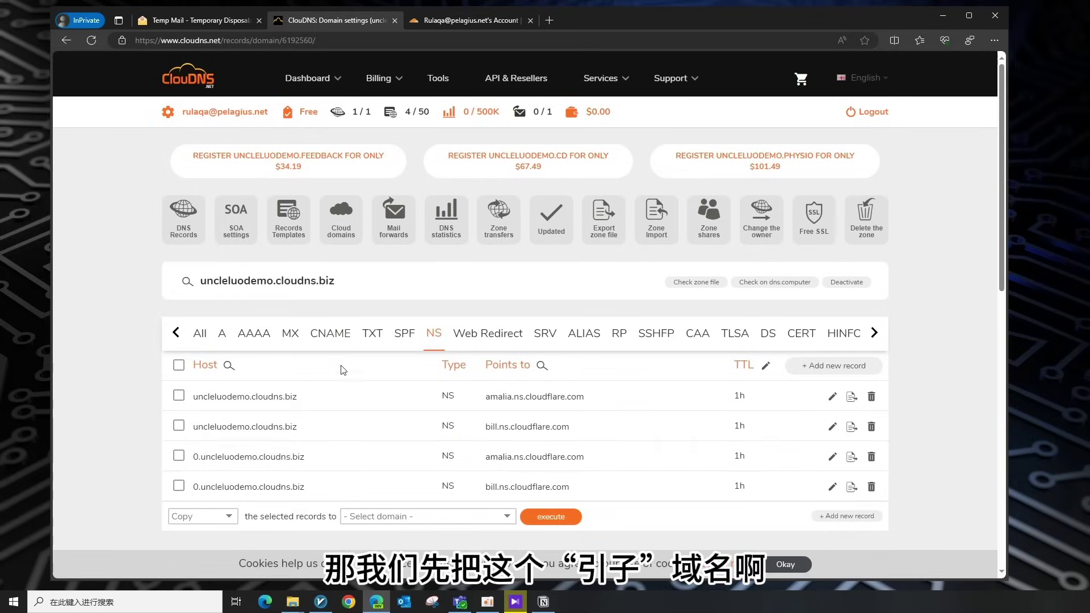
pyautogui.moveTo(305, 458); pyautogui.dragTo(193, 466)
pyautogui.hotkey('ctrl', 'c')
pyautogui.hotkey('ctrl', 'Tab')
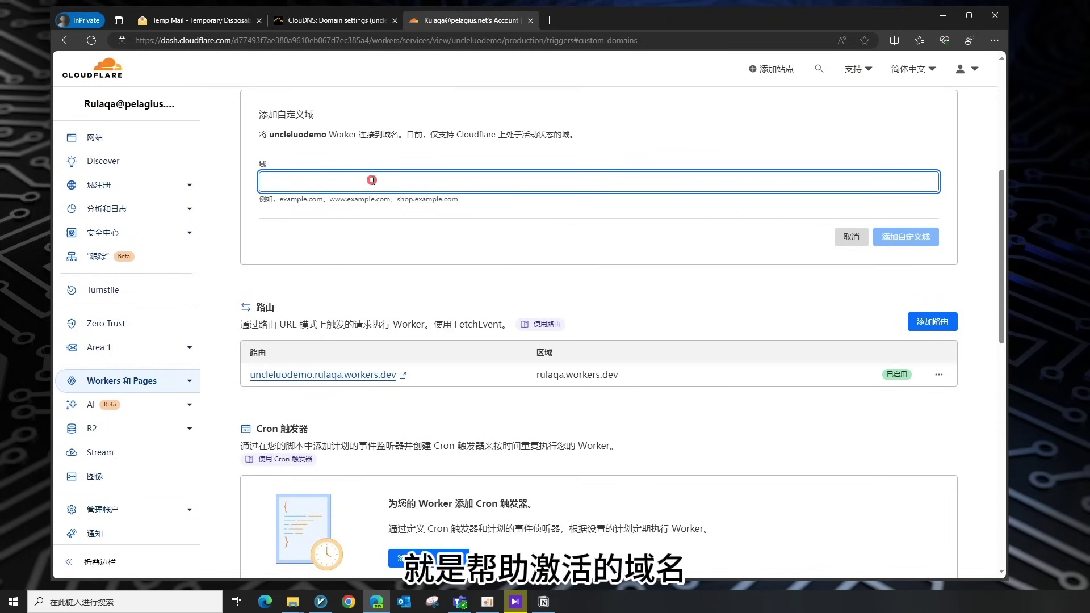
# Add 0.uncleluodemo.cloudns.biz as the uncleluodemo Worker's custom domain.
pyautogui.hotkey('ctrl', 'v')
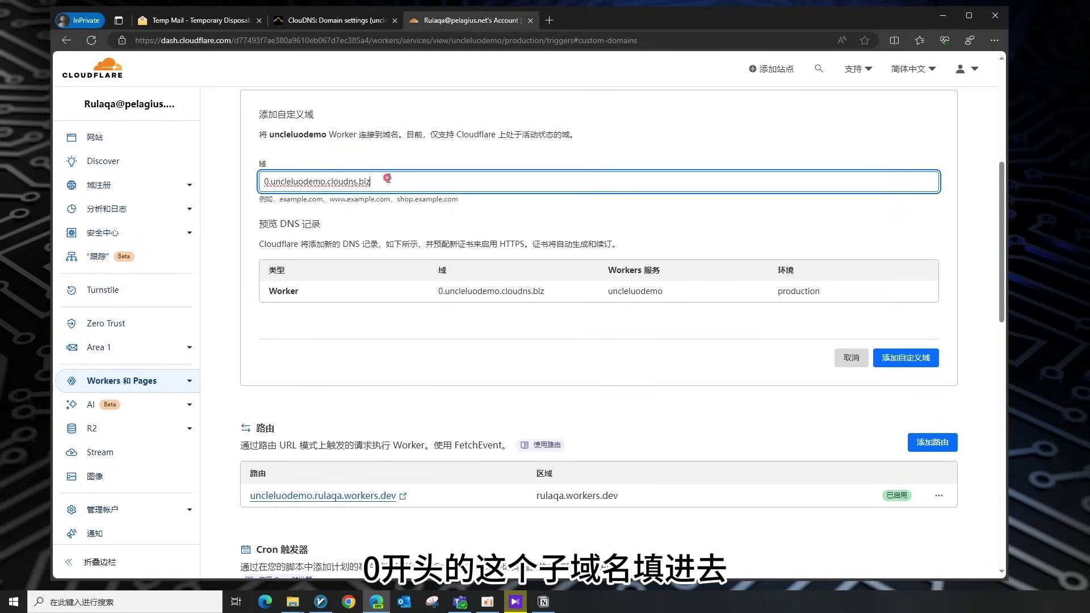
pyautogui.hotkey('ctrl', 'a')
pyautogui.press('Home')
pyautogui.hotkey('shift', 'Right')
pyautogui.hotkey('shift', 'Right')
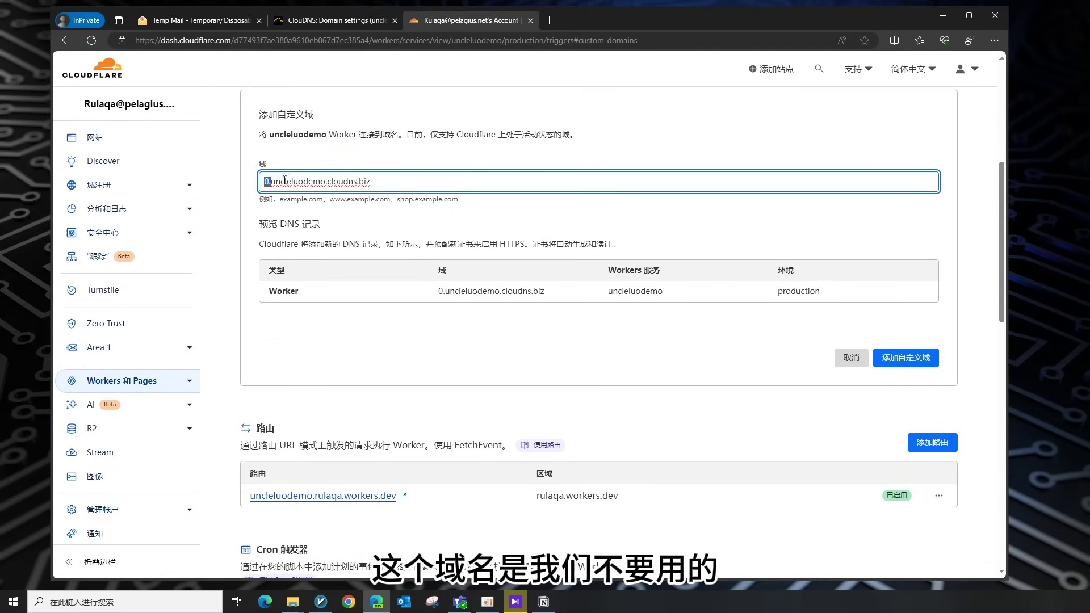
pyautogui.click(883, 366)
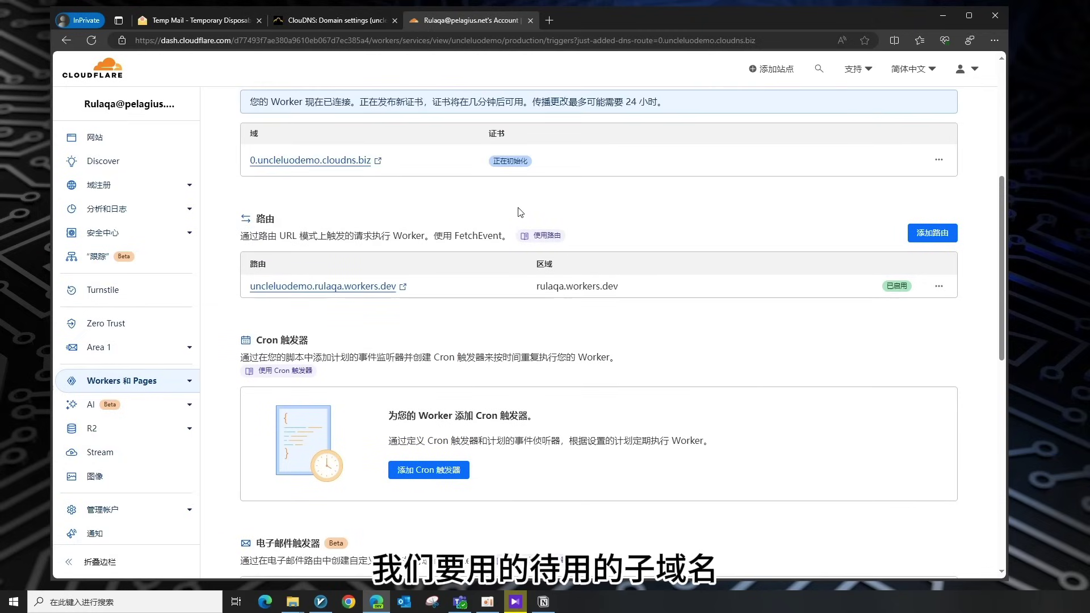
pyautogui.click(493, 165)
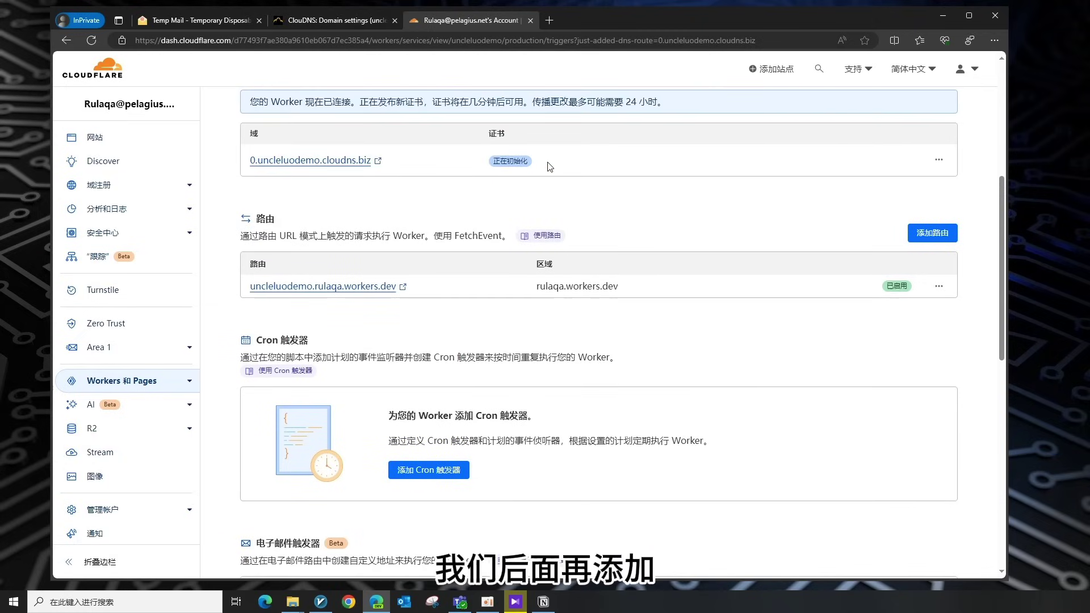
pyautogui.click(530, 161)
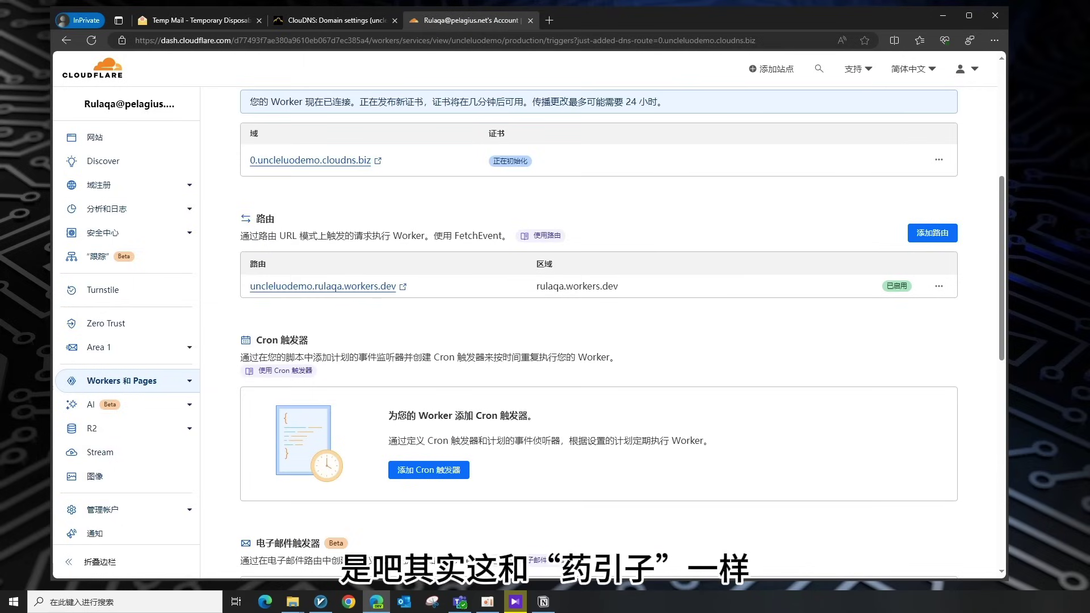
pyautogui.hotkey('alt', 'Tab')
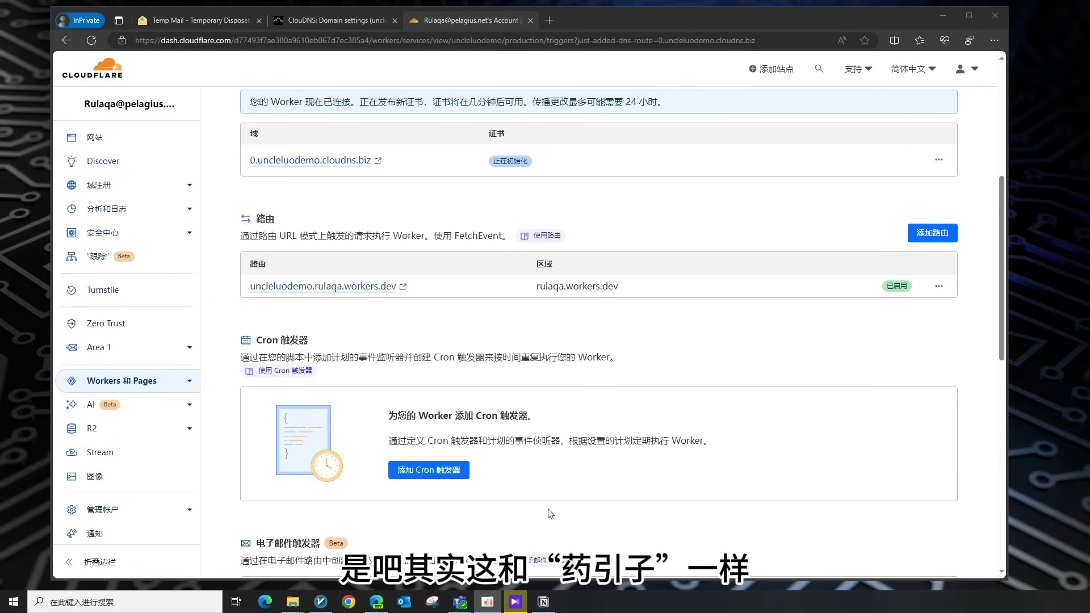
pyautogui.click(492, 160)
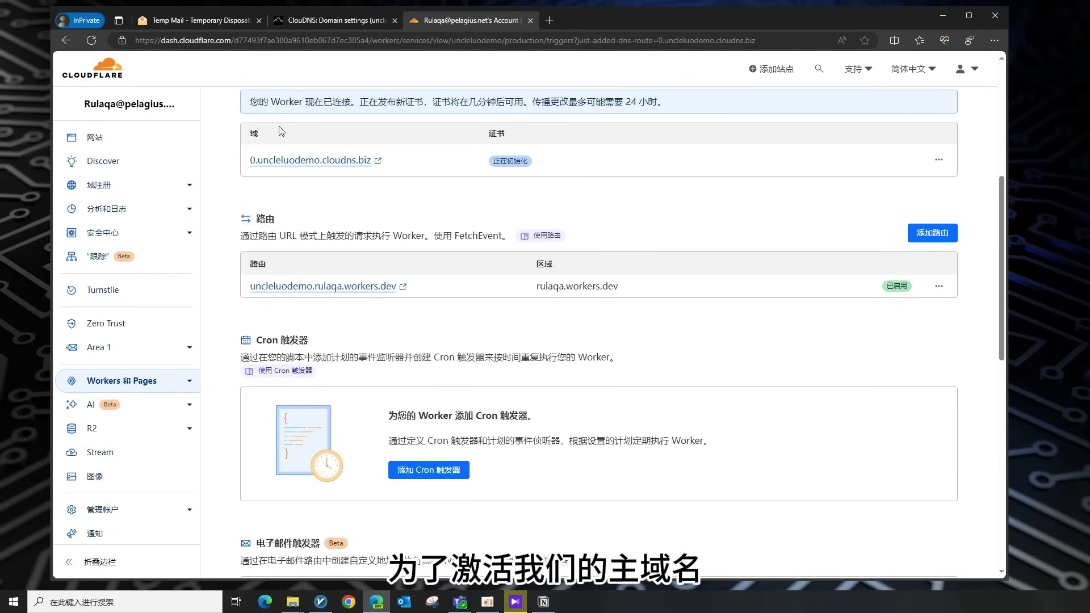
# Open 0.uncleluodemo.cloudns.biz, inspect its ERR_SSL_VERSION_OR_CIPHER_MISMATCH details, and reload.
pyautogui.click(369, 162)
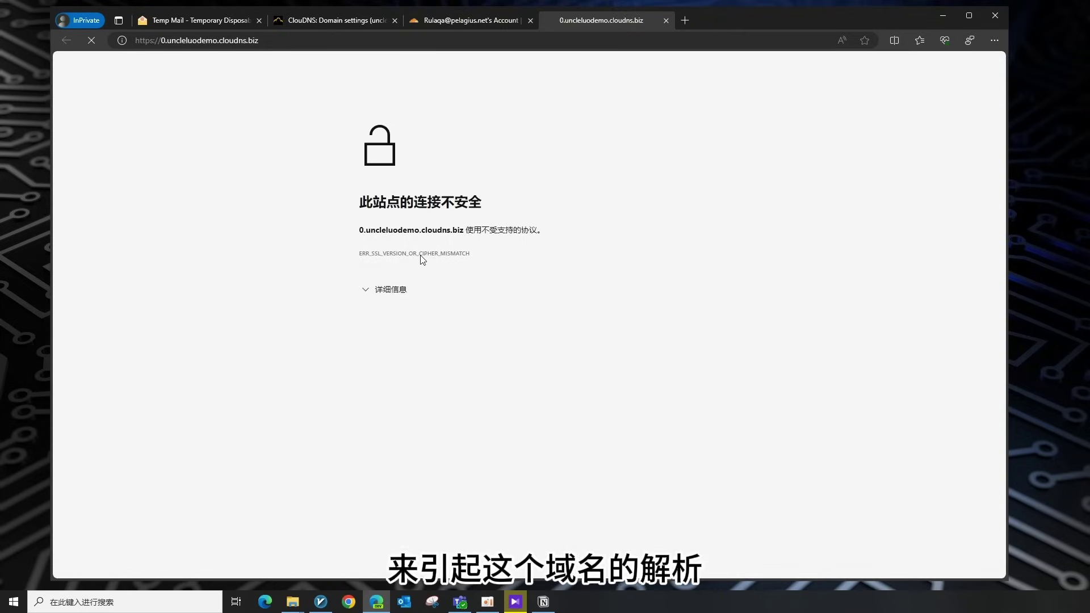
pyautogui.moveTo(359, 196); pyautogui.dragTo(419, 293)
pyautogui.click(375, 291)
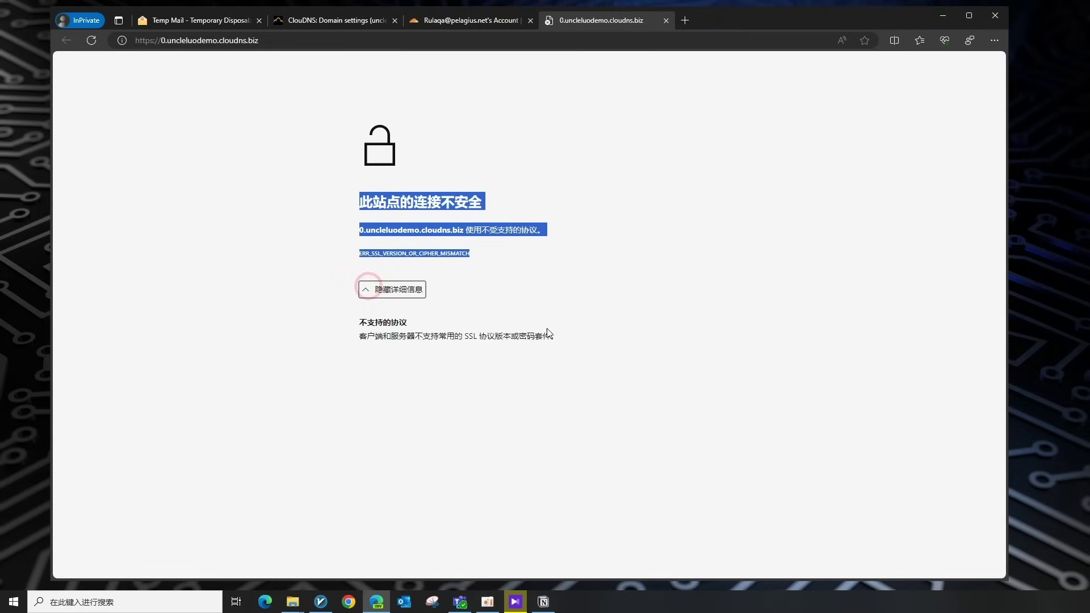
pyautogui.moveTo(589, 348); pyautogui.dragTo(348, 151)
pyautogui.click(517, 127)
pyautogui.press('F5')
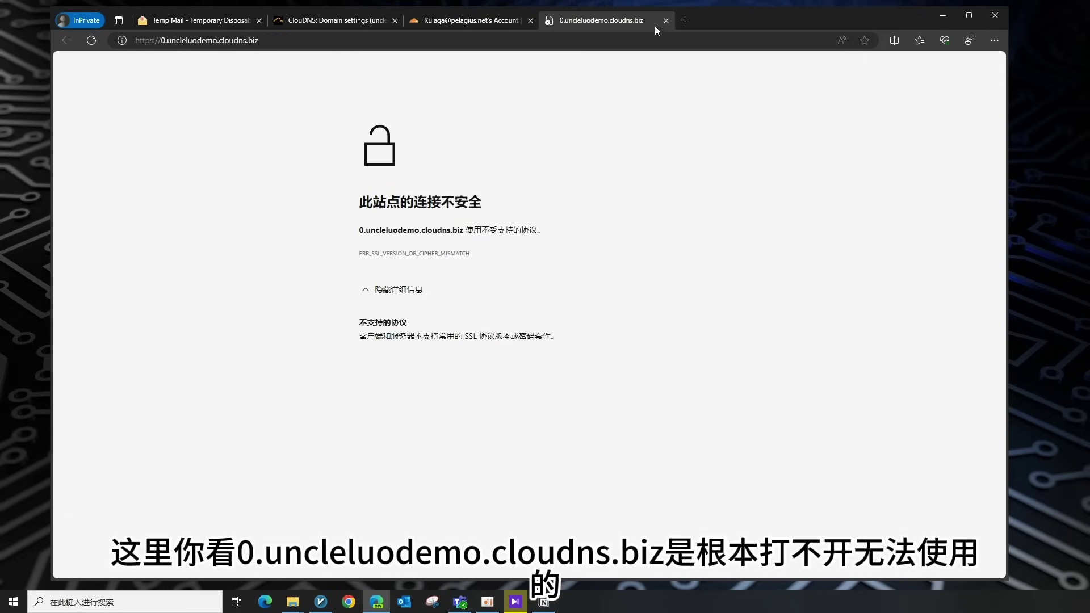
pyautogui.click(438, 20)
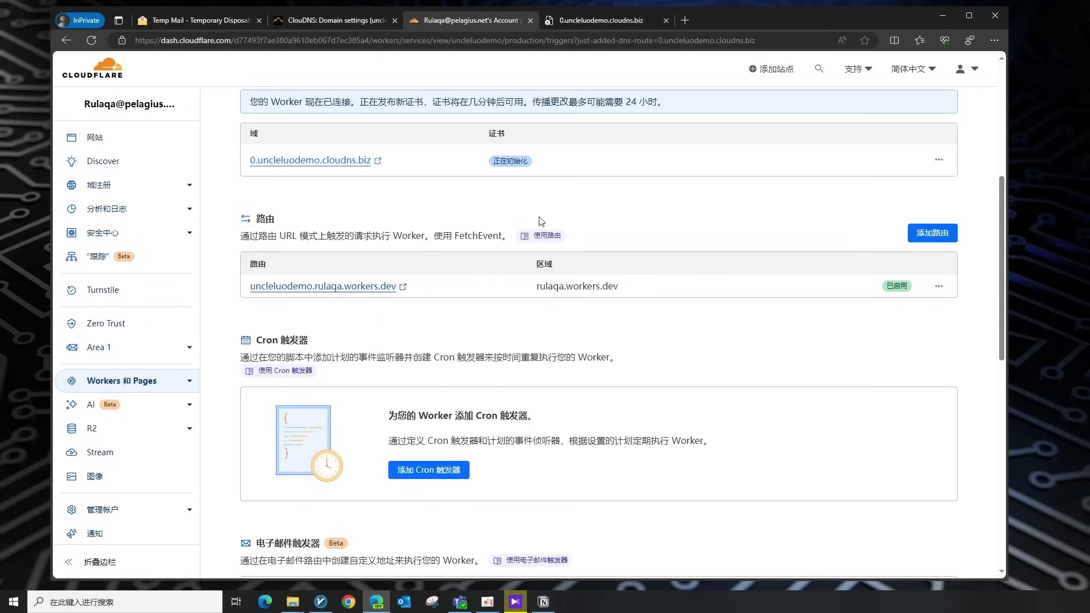
# Show the domain's certificates, expand the *.uncleluodemo.cloudns.biz row, and copy the _acme-challenge prefix.
pyautogui.click(938, 162)
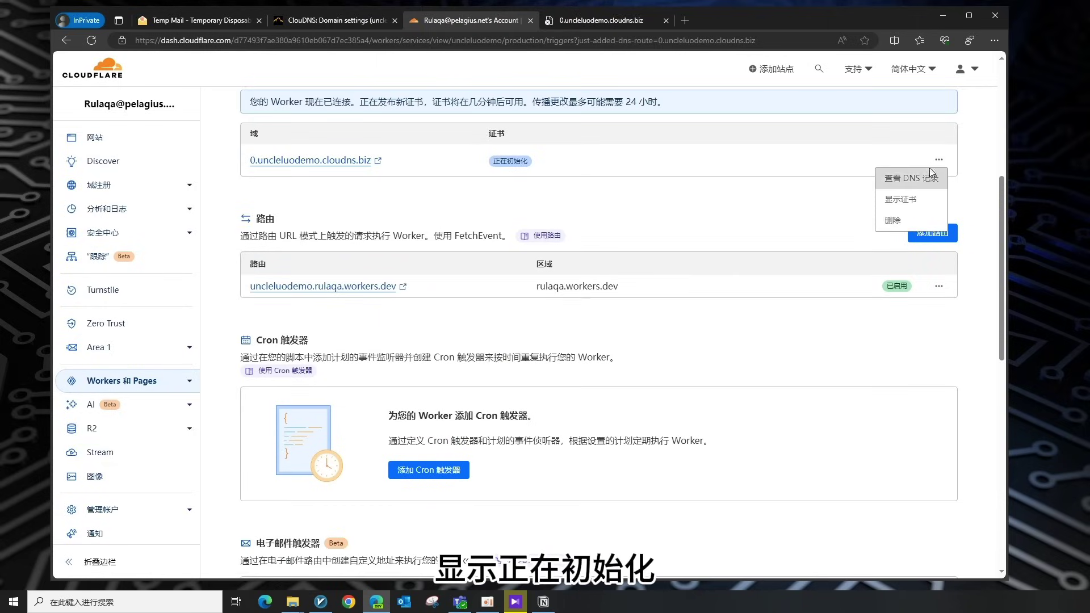
pyautogui.click(919, 195)
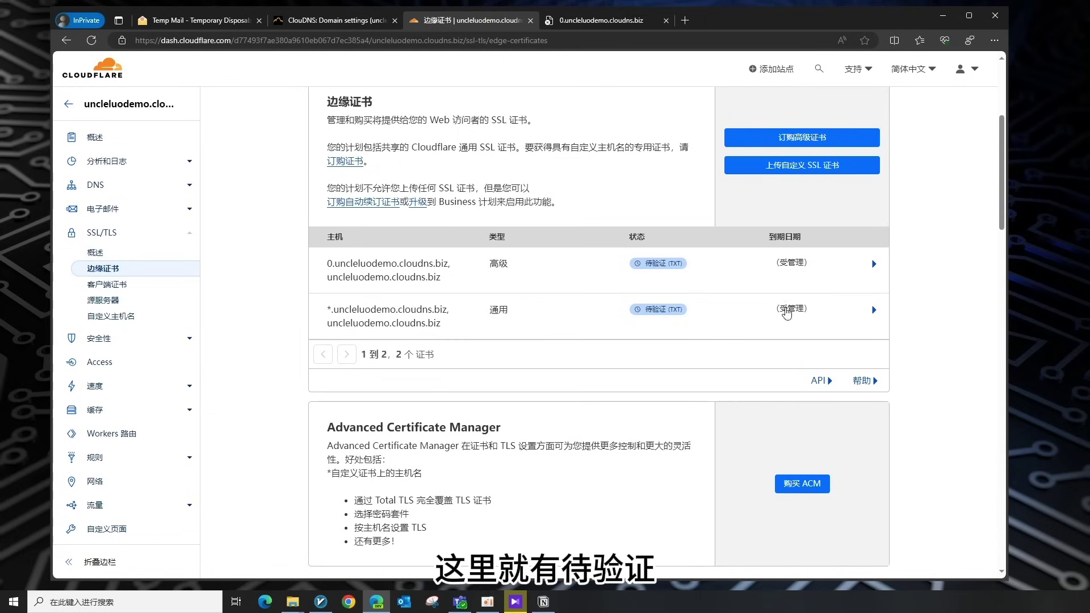
pyautogui.moveTo(448, 328); pyautogui.dragTo(325, 328)
pyautogui.scroll(-3, 646, 360)
pyautogui.scroll(2, 646, 360)
pyautogui.moveTo(382, 359); pyautogui.dragTo(332, 358)
pyautogui.rightClick(326, 358)
pyautogui.click(341, 366)
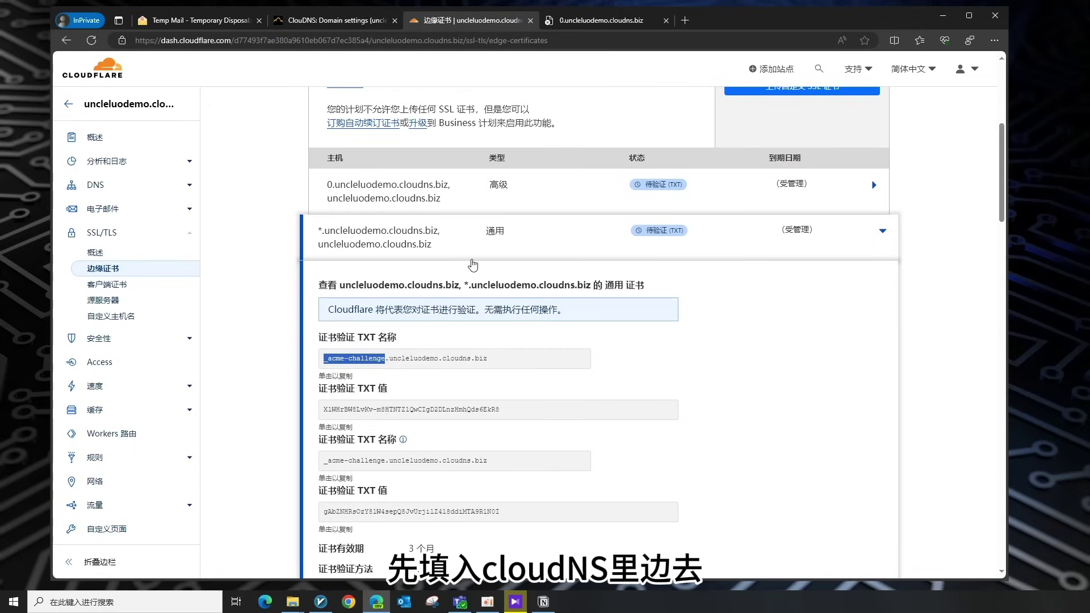
# In ClouDNS, add a TXT record with host _acme-challenge and Cloudflare's first validation value.
pyautogui.click(330, 21)
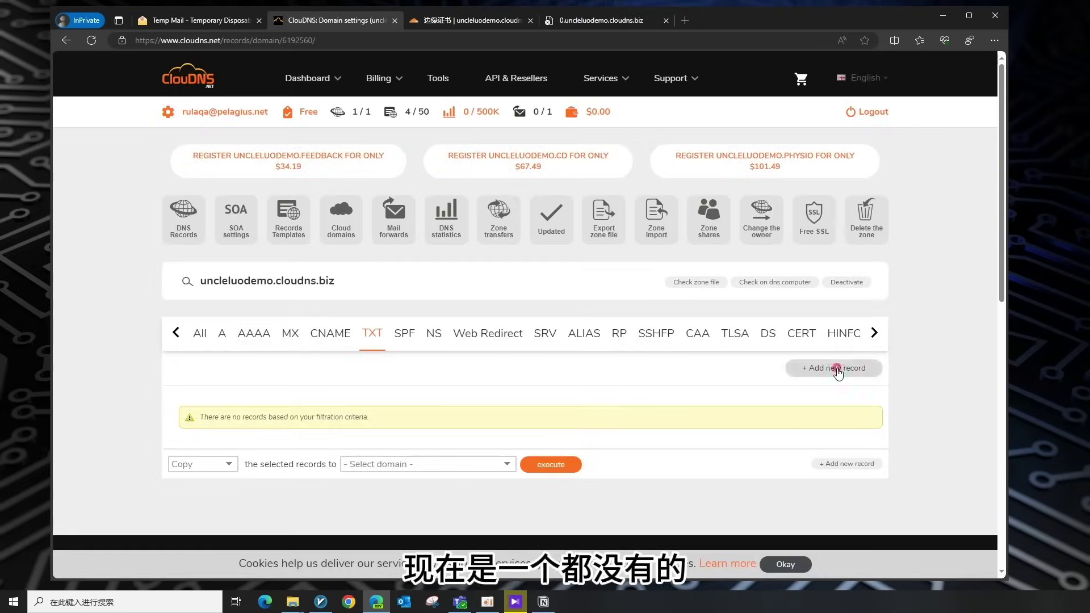
pyautogui.click(812, 368)
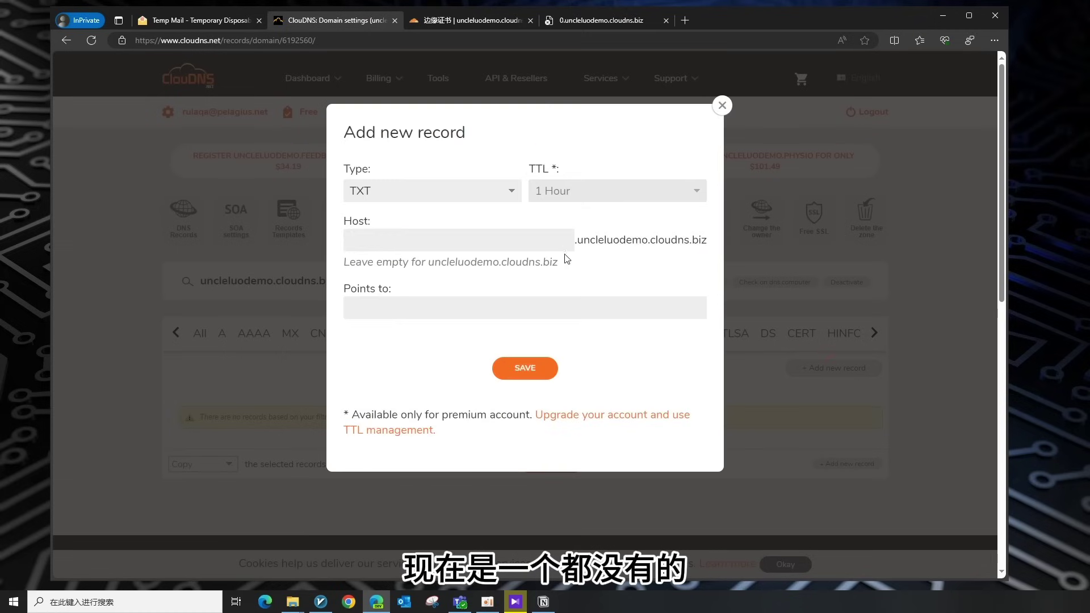
pyautogui.click(424, 244)
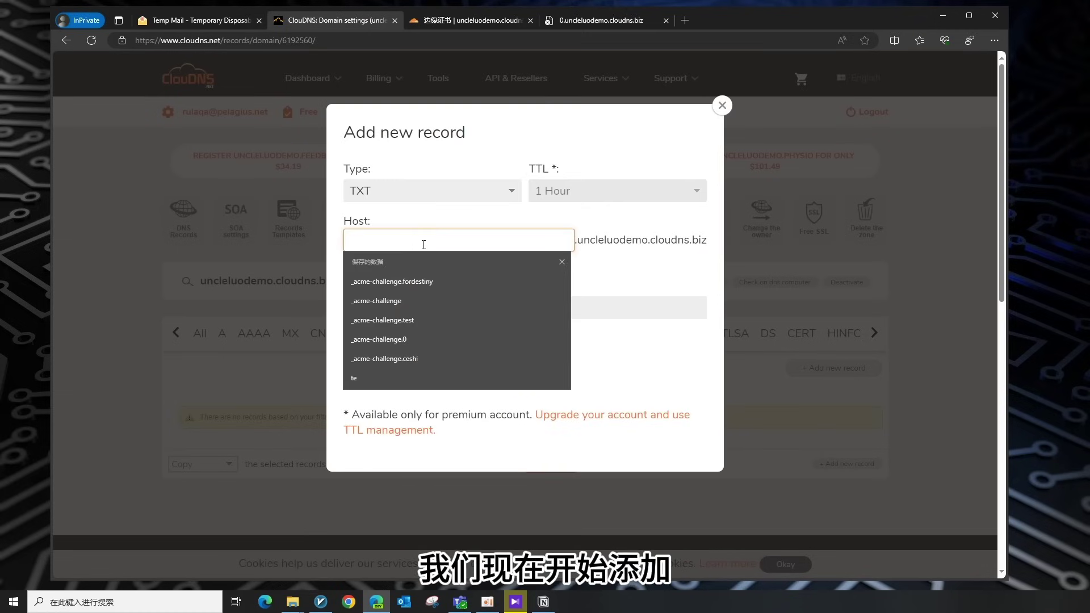
pyautogui.hotkey('ctrl', 'v')
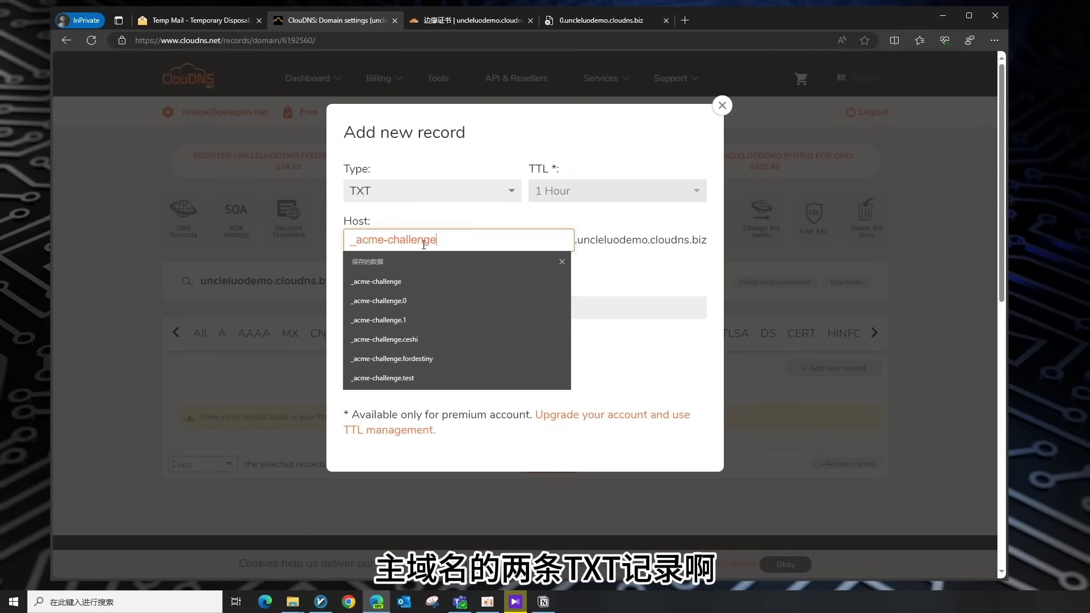
pyautogui.click(607, 302)
pyautogui.click(492, 23)
pyautogui.click(353, 410)
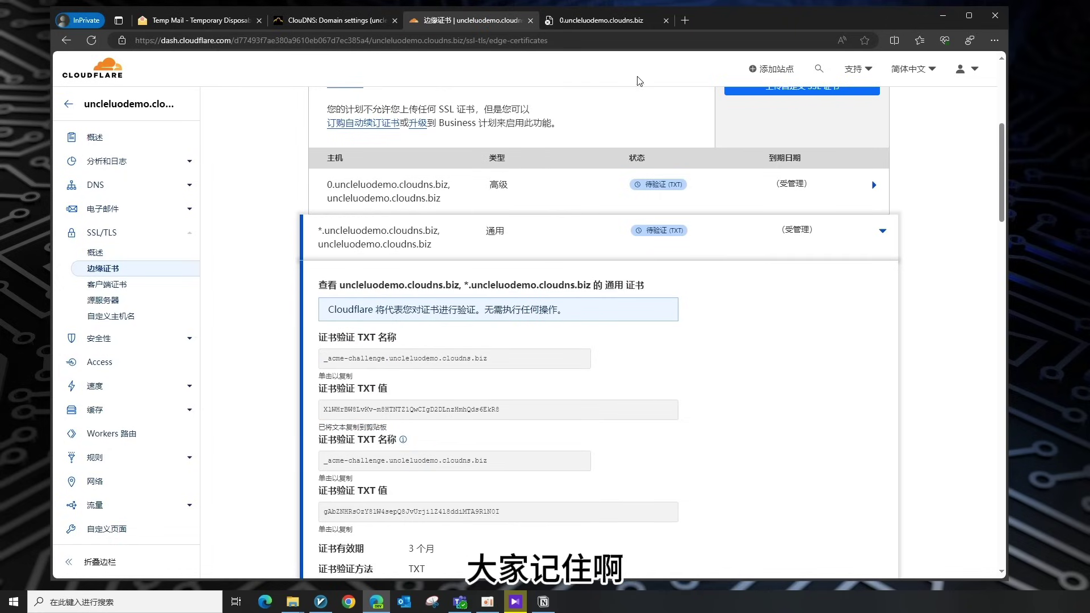
pyautogui.click(335, 20)
pyautogui.hotkey('ctrl', 'v')
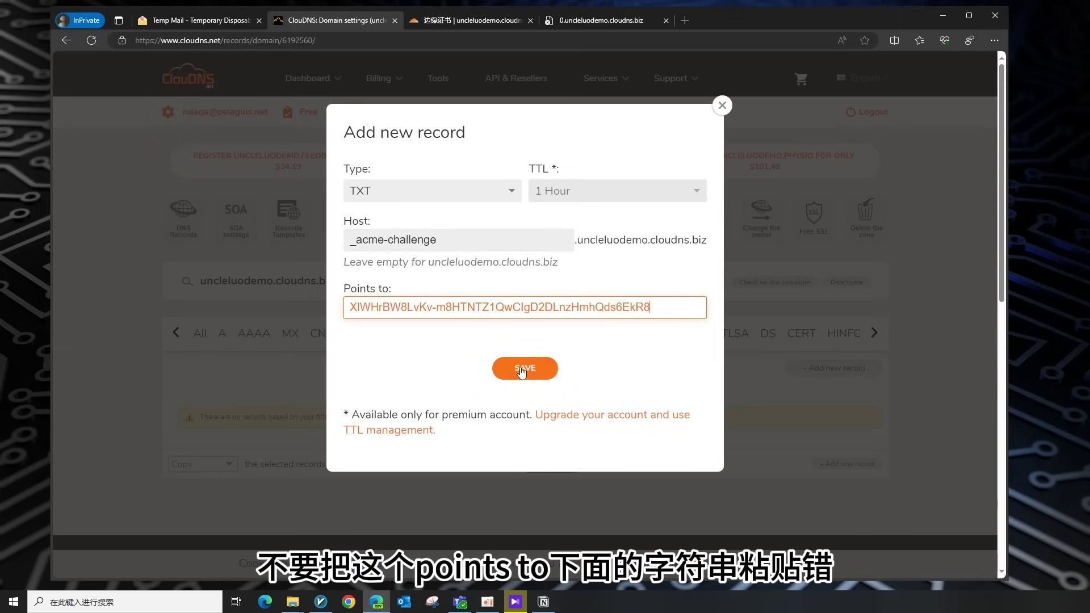
pyautogui.click(521, 370)
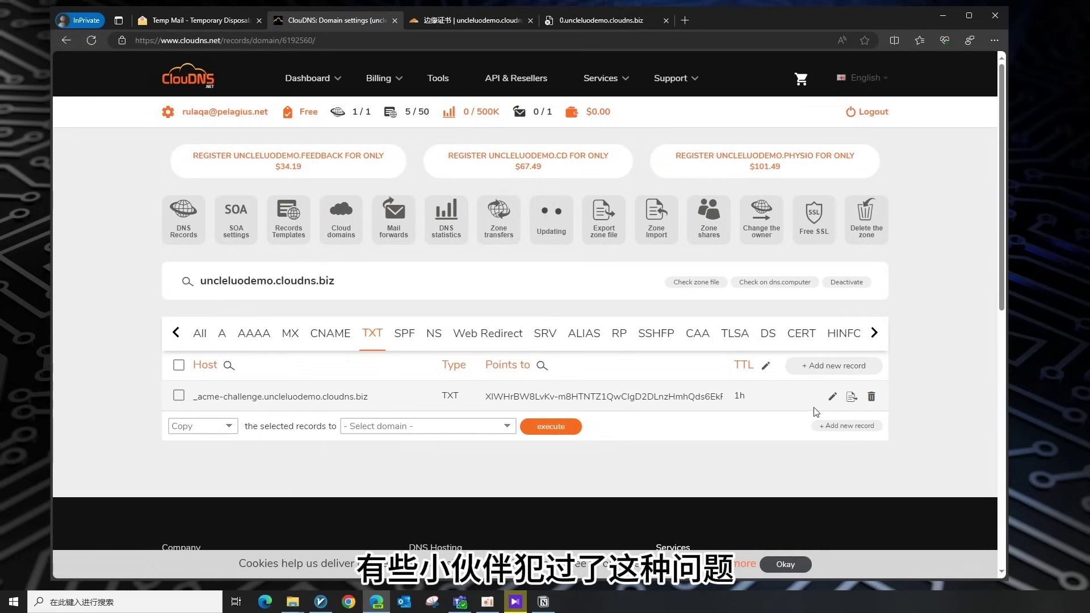
# Add a similar _acme-challenge TXT record carrying Cloudflare's second validation value.
pyautogui.moveTo(487, 396); pyautogui.dragTo(733, 396)
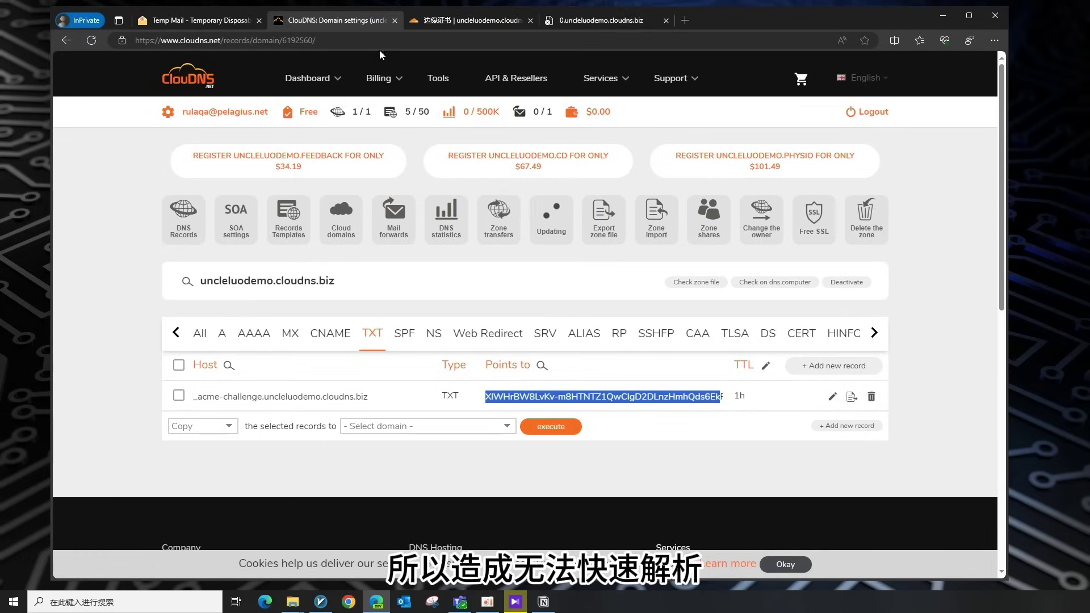
pyautogui.click(441, 22)
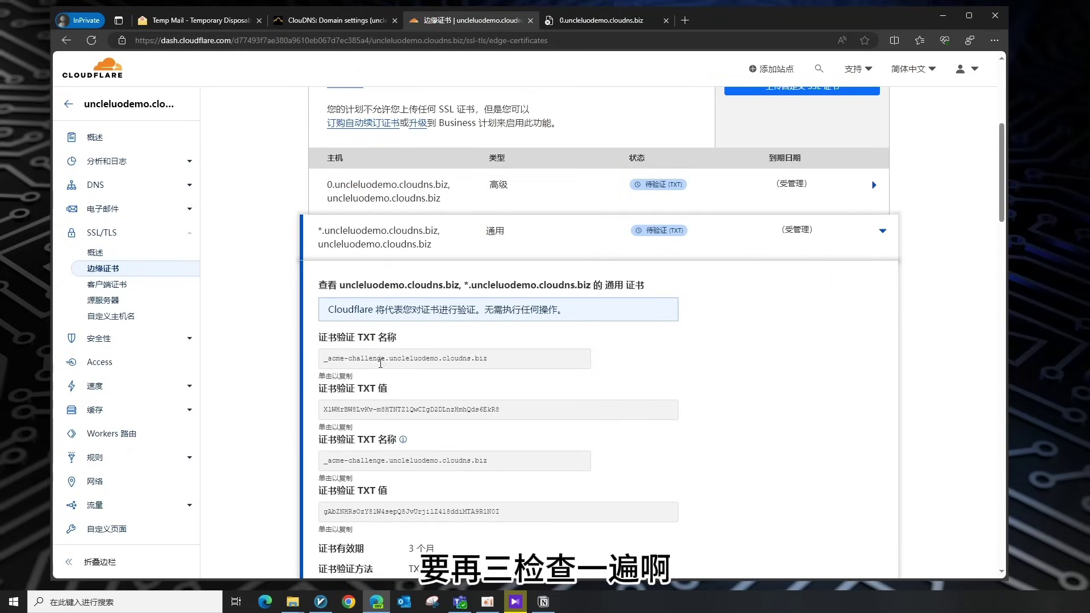
pyautogui.click(347, 530)
pyautogui.click(335, 20)
pyautogui.click(848, 398)
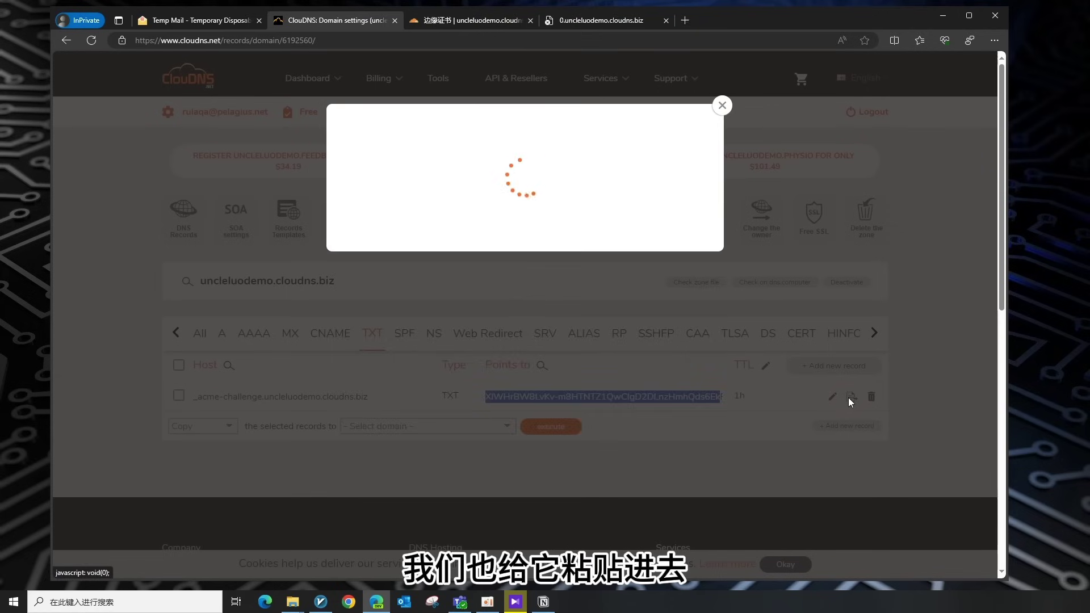
pyautogui.click(673, 307)
pyautogui.hotkey('ctrl', 'a')
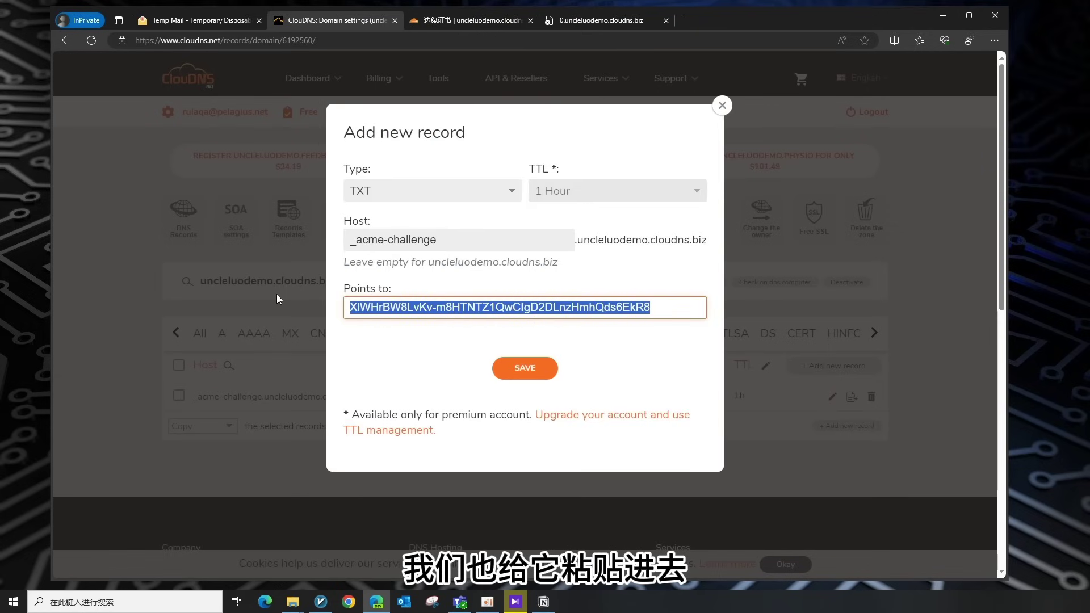
pyautogui.hotkey('ctrl', 'v')
pyautogui.click(524, 368)
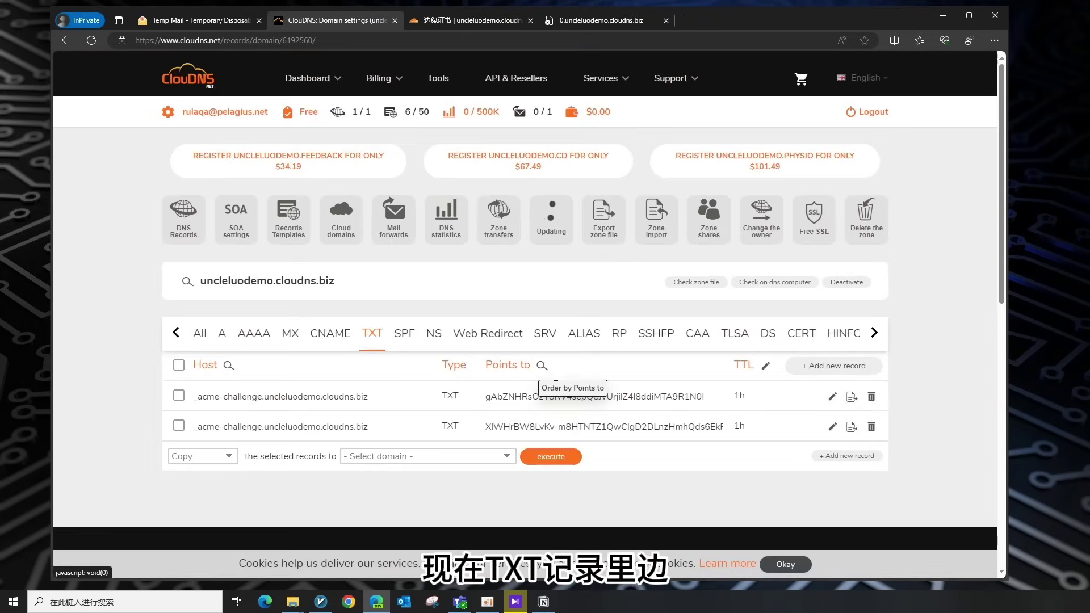
# Compare the saved TXT values against Cloudflare, opening and closing the Edit record dialog unchanged.
pyautogui.click(458, 20)
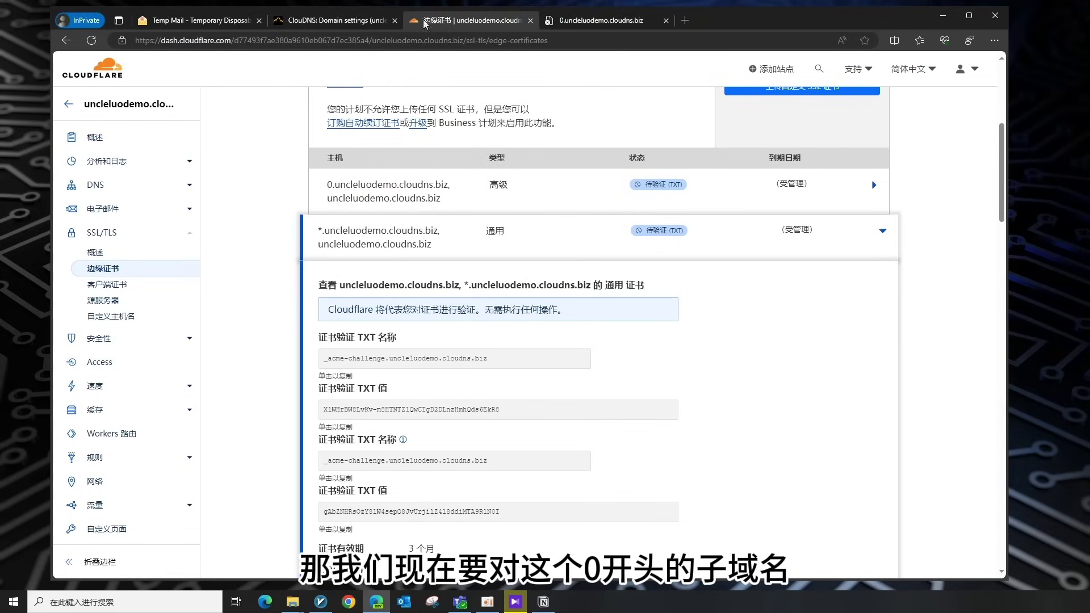
pyautogui.click(335, 20)
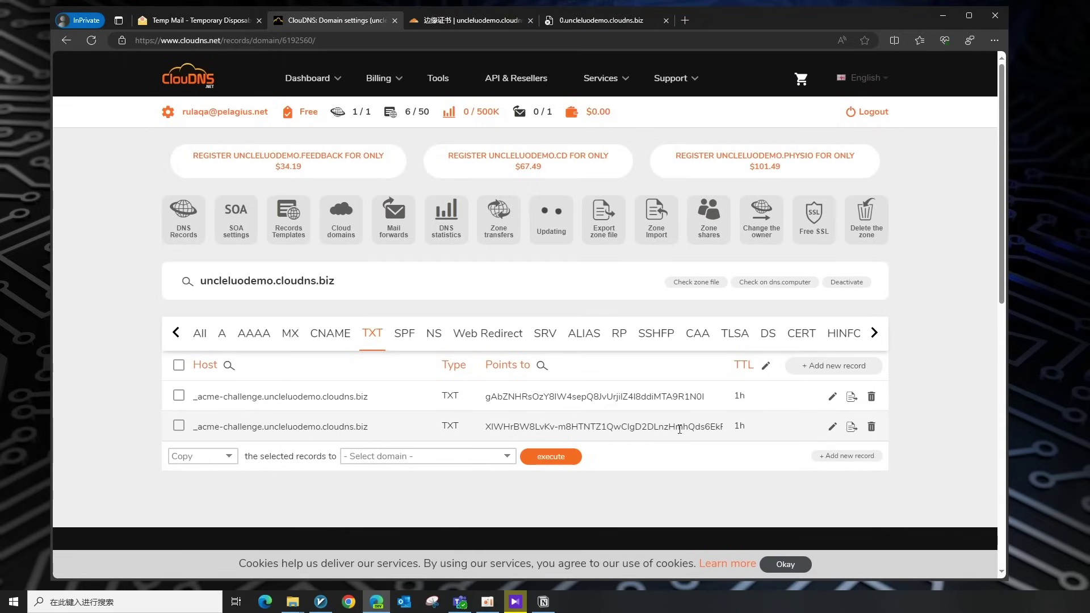
pyautogui.moveTo(678, 428); pyautogui.dragTo(727, 427)
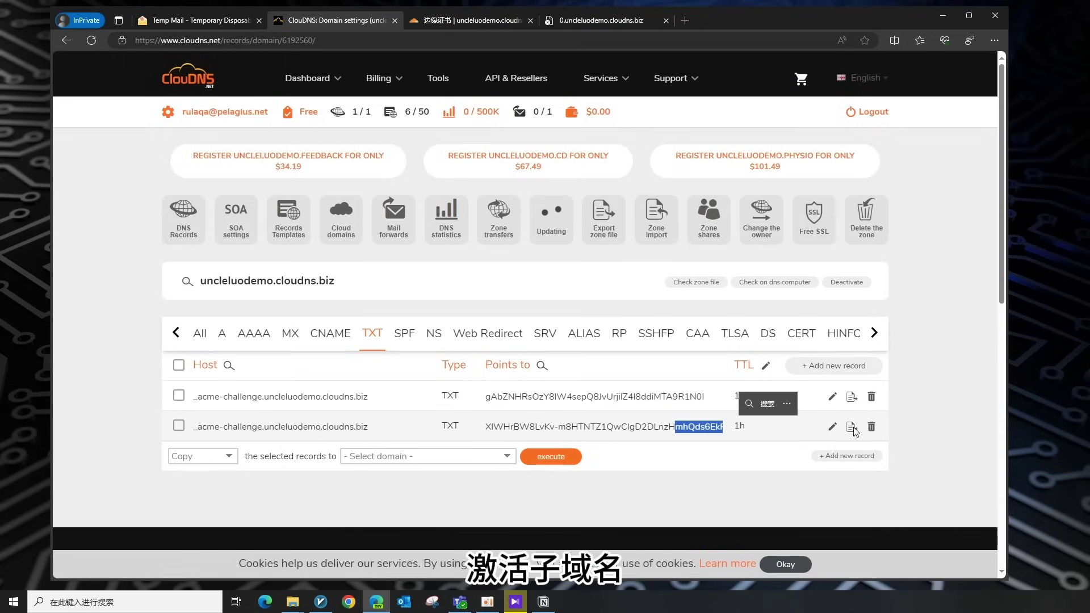
pyautogui.doubleClick(833, 428)
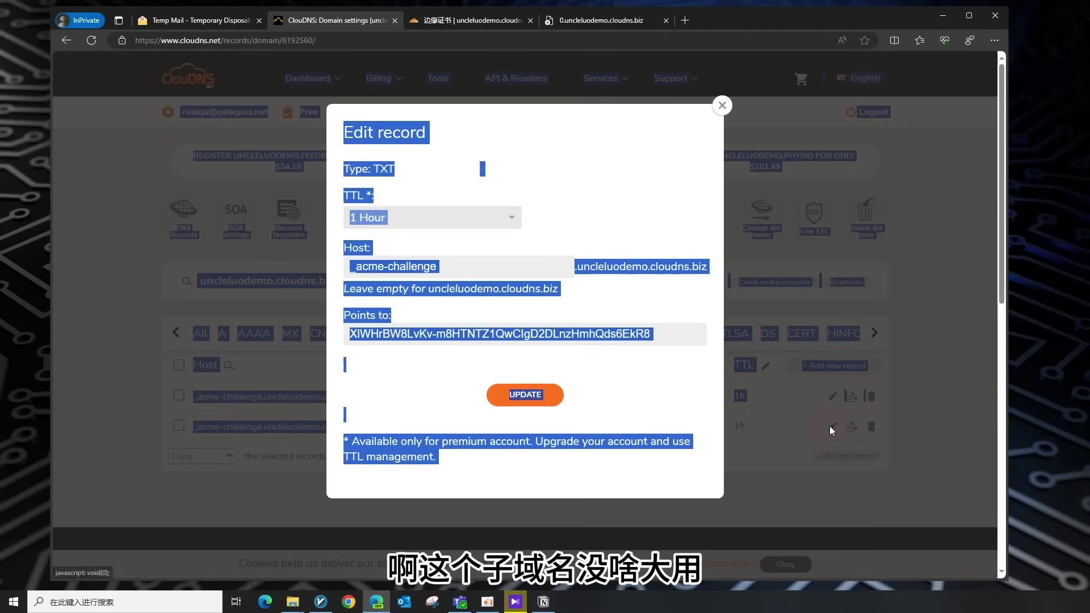
pyautogui.click(681, 404)
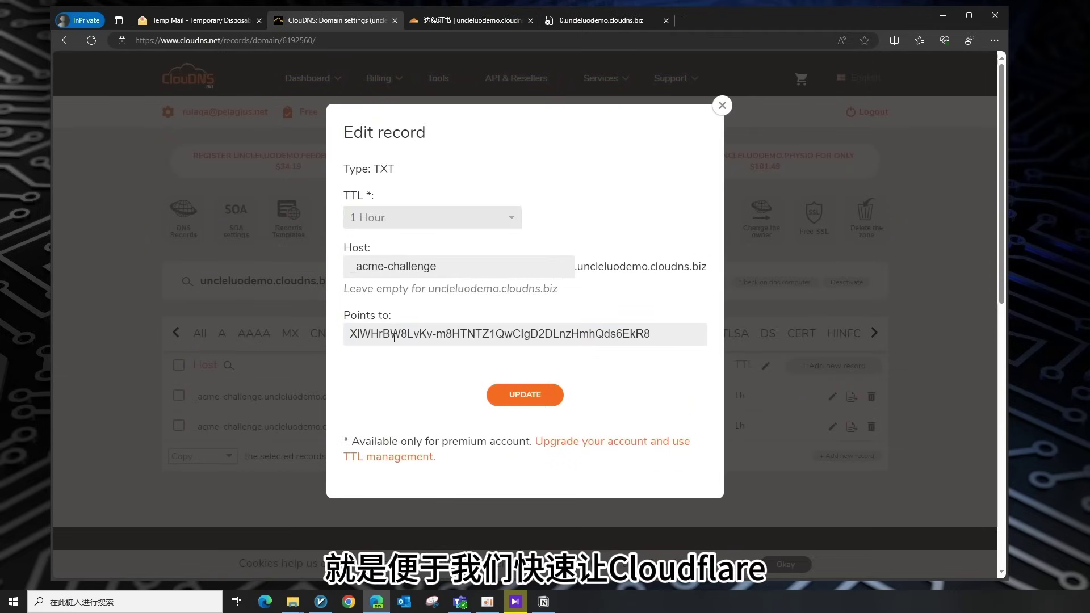
pyautogui.click(722, 106)
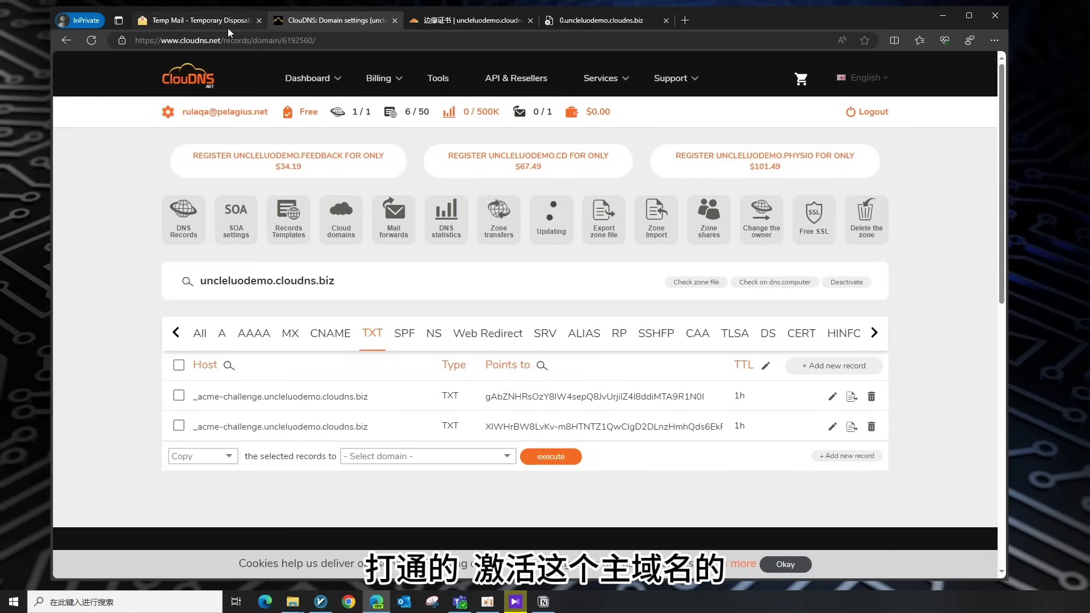
pyautogui.click(527, 24)
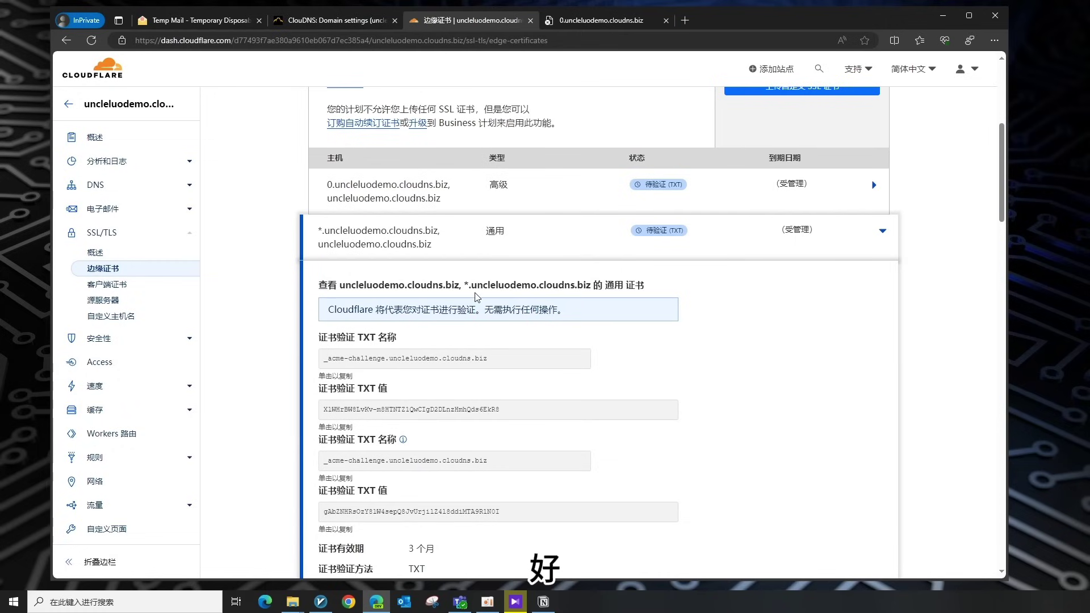
# Collapse the wildcard row, expand 0.uncleluodemo.cloudns.biz, and copy its _acme-challenge.0 TXT name.
pyautogui.click(429, 230)
pyautogui.click(874, 187)
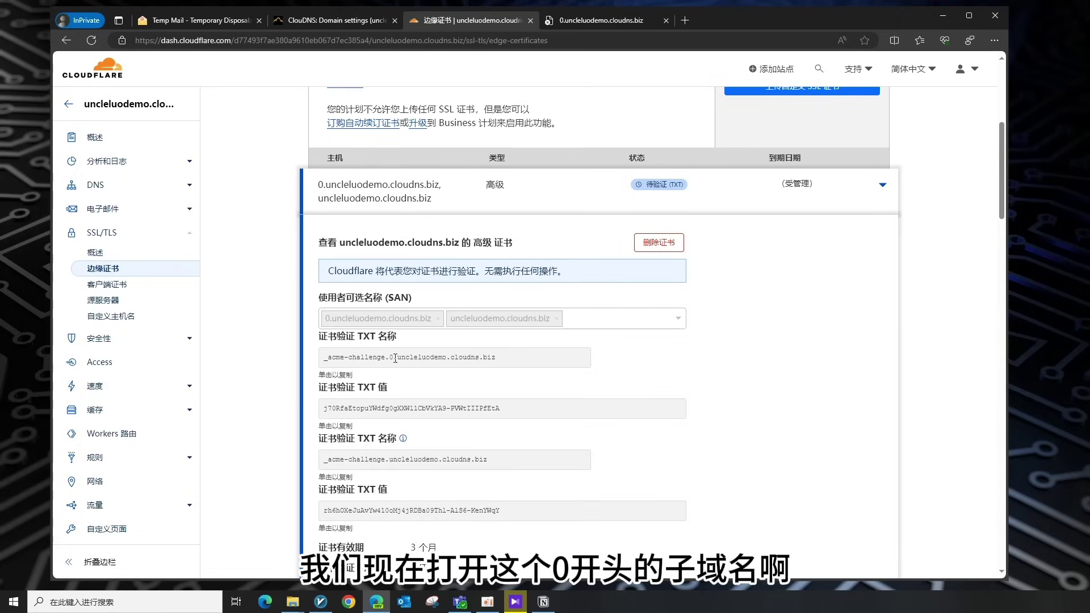
pyautogui.moveTo(395, 356); pyautogui.dragTo(318, 361)
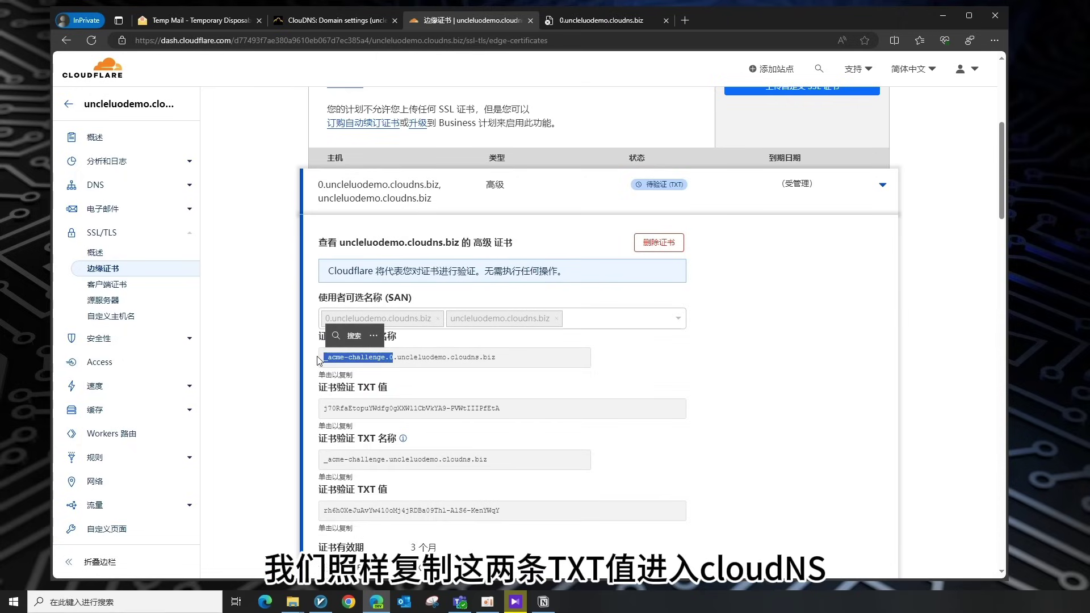
pyautogui.hotkey('ctrl', 'c')
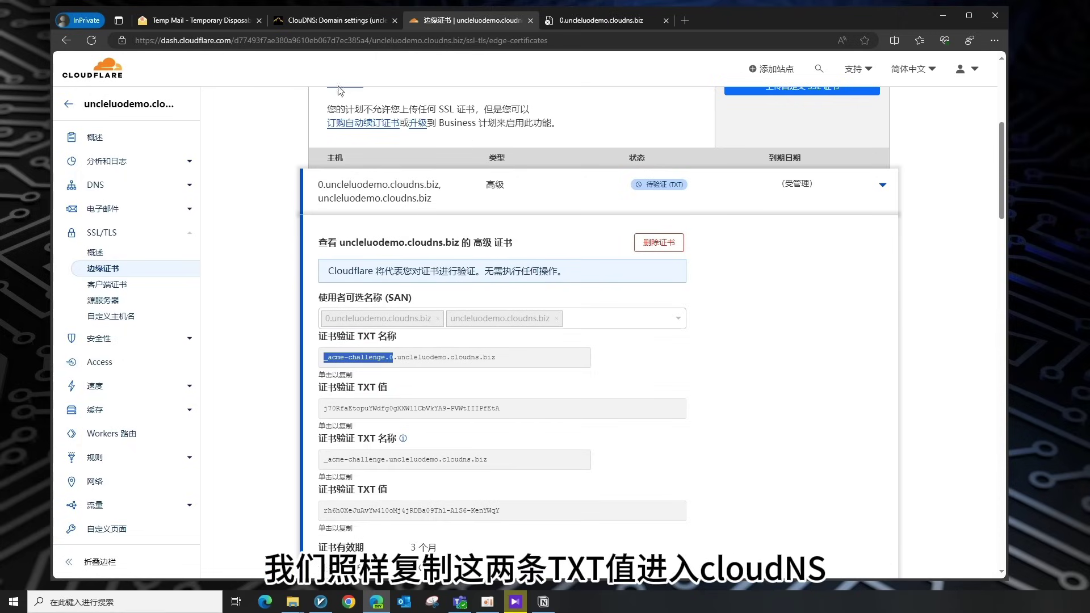
pyautogui.click(332, 20)
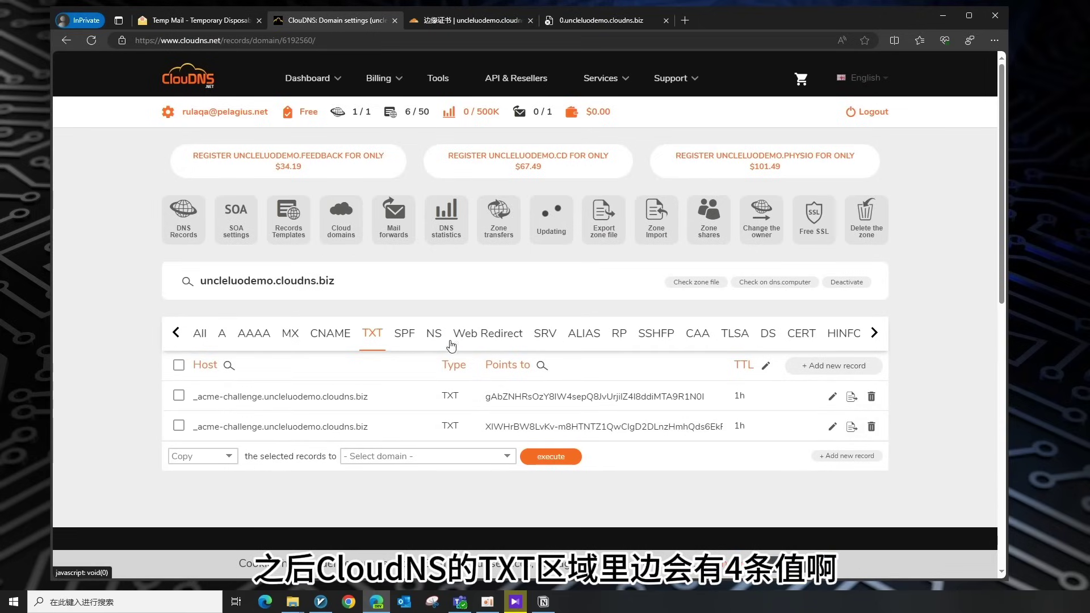
# Add a TXT record with host _acme-challenge.0 and the certificate's first validation value.
pyautogui.click(837, 365)
pyautogui.click(499, 242)
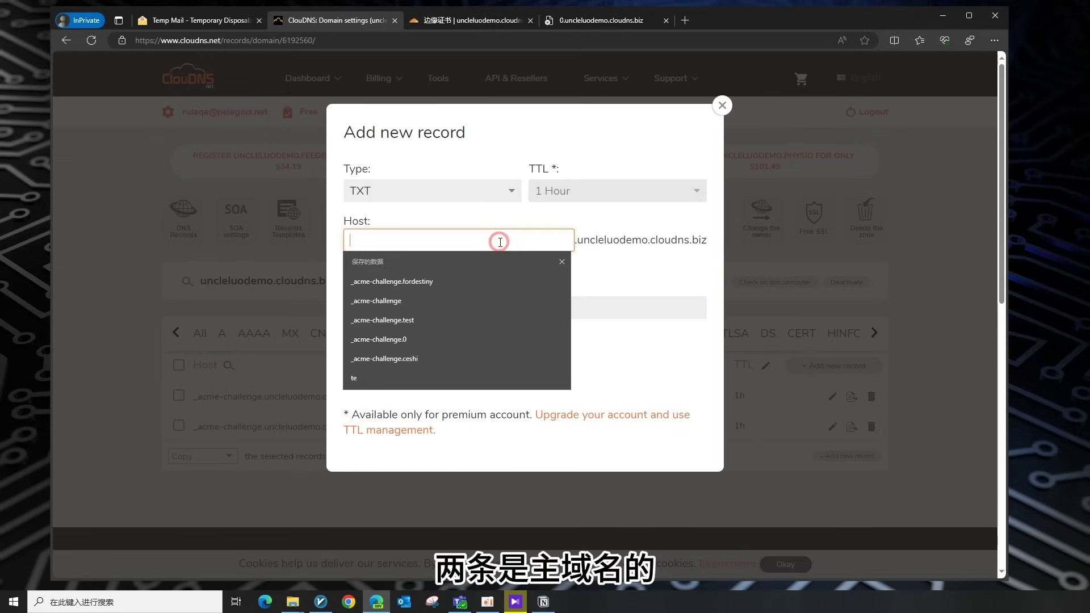
pyautogui.press('Down')
pyautogui.press('Down')
pyautogui.press('Down')
pyautogui.press('Down')
pyautogui.press('Return')
pyautogui.doubleClick(443, 241)
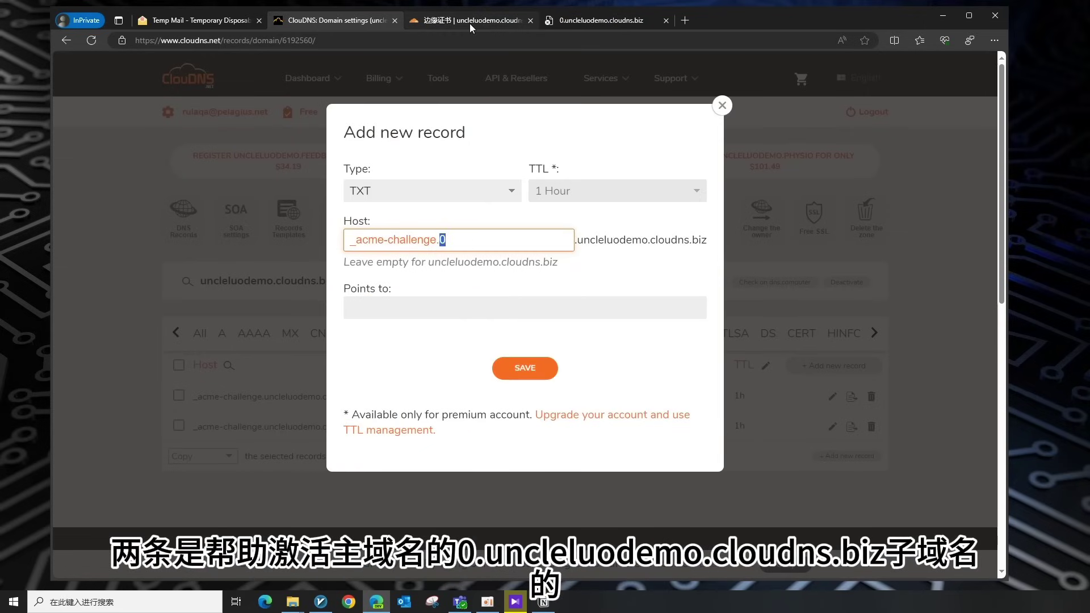
pyautogui.click(441, 21)
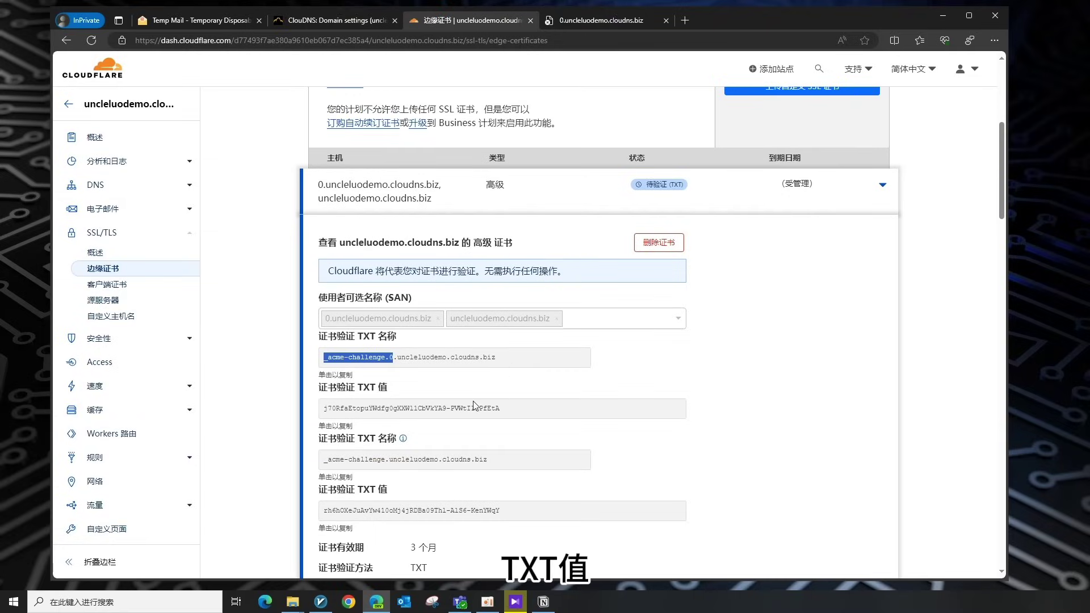
pyautogui.click(491, 408)
pyautogui.click(344, 22)
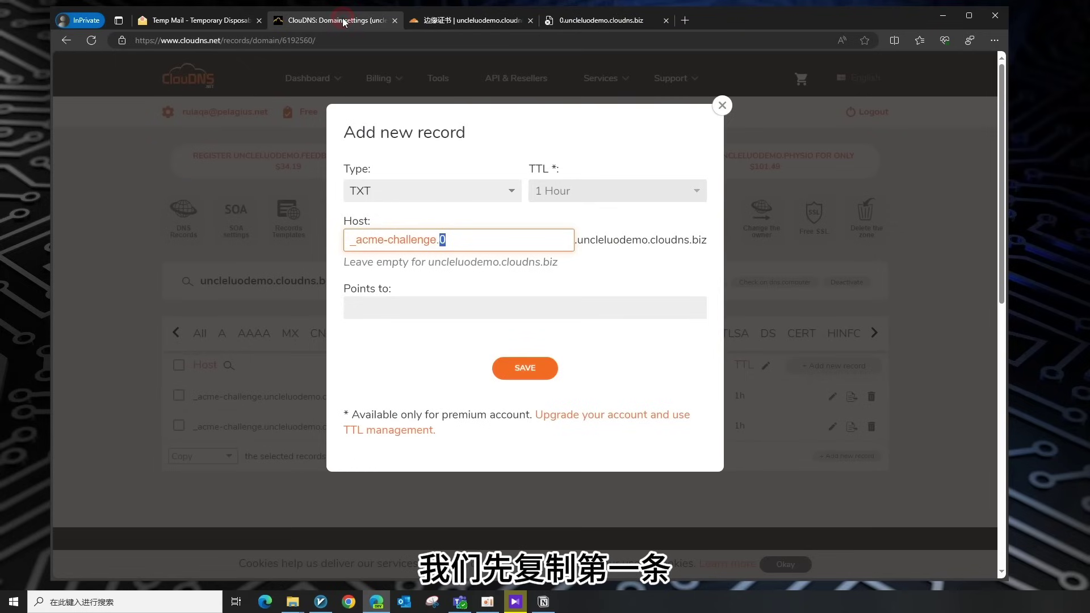
pyautogui.click(428, 307)
pyautogui.hotkey('ctrl', 'v')
pyautogui.click(524, 368)
pyautogui.click(471, 20)
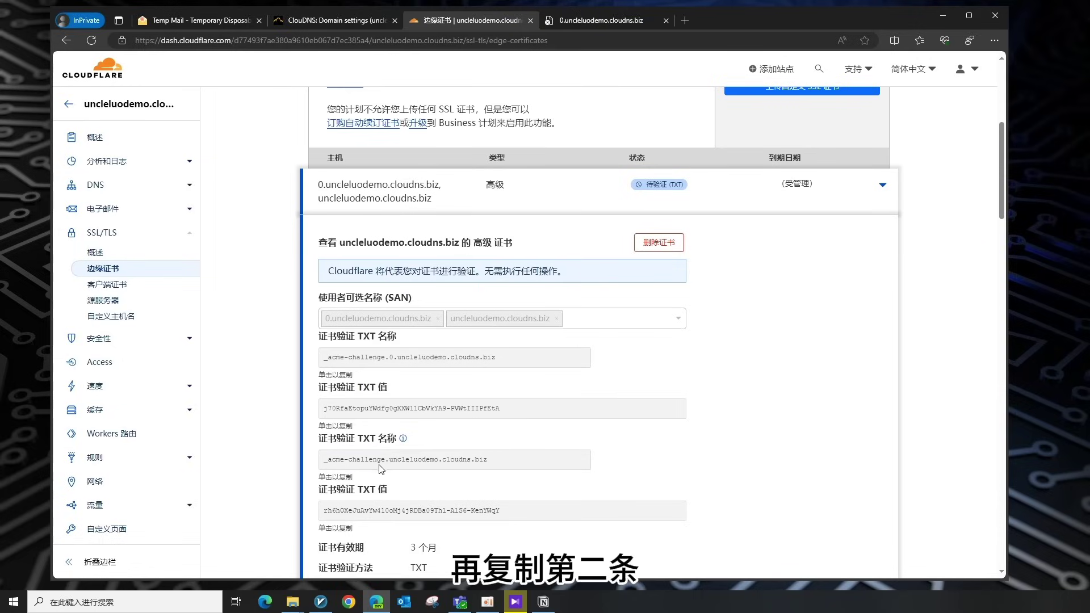
# Add a similar _acme-challenge TXT record holding the certificate's second validation value.
pyautogui.moveTo(385, 462); pyautogui.dragTo(324, 462)
pyautogui.rightClick(349, 463)
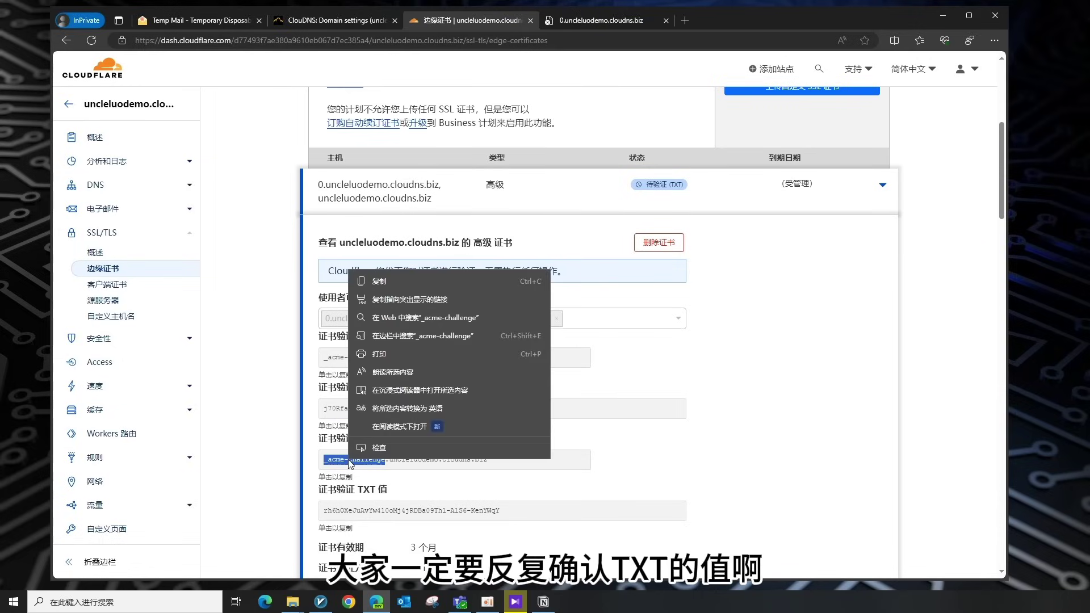
pyautogui.click(379, 282)
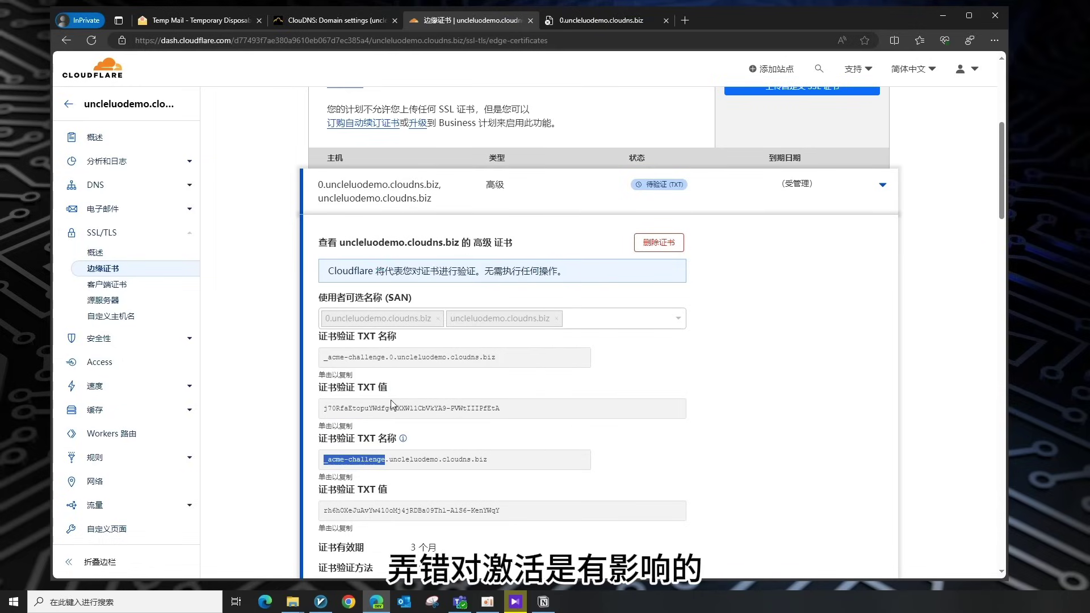
pyautogui.click(350, 20)
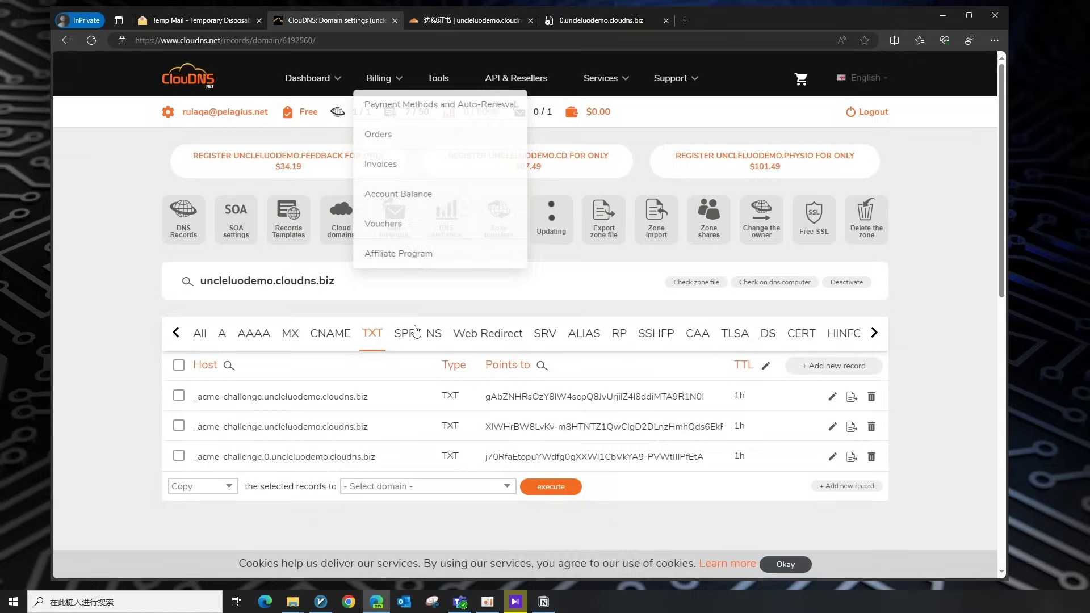
pyautogui.click(851, 427)
pyautogui.click(428, 22)
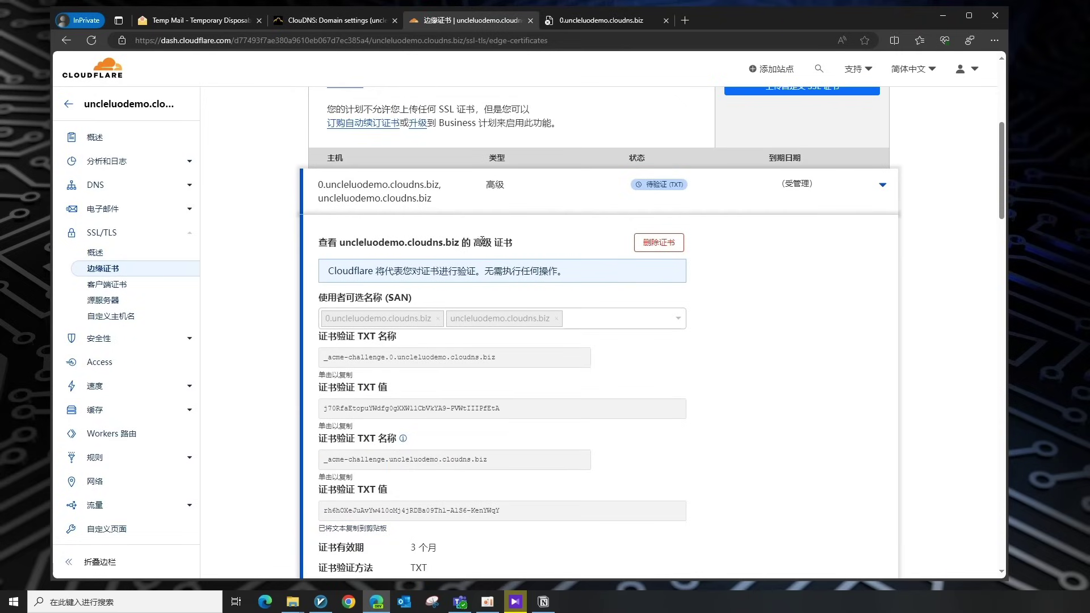
pyautogui.click(339, 24)
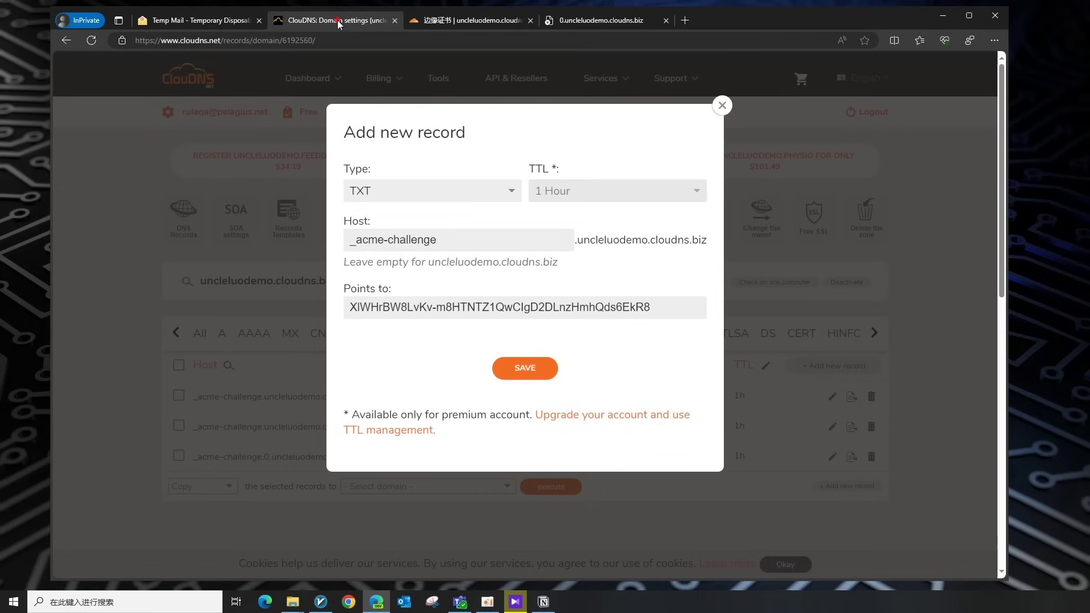
pyautogui.tripleClick(662, 309)
pyautogui.hotkey('ctrl', 'v')
pyautogui.click(525, 368)
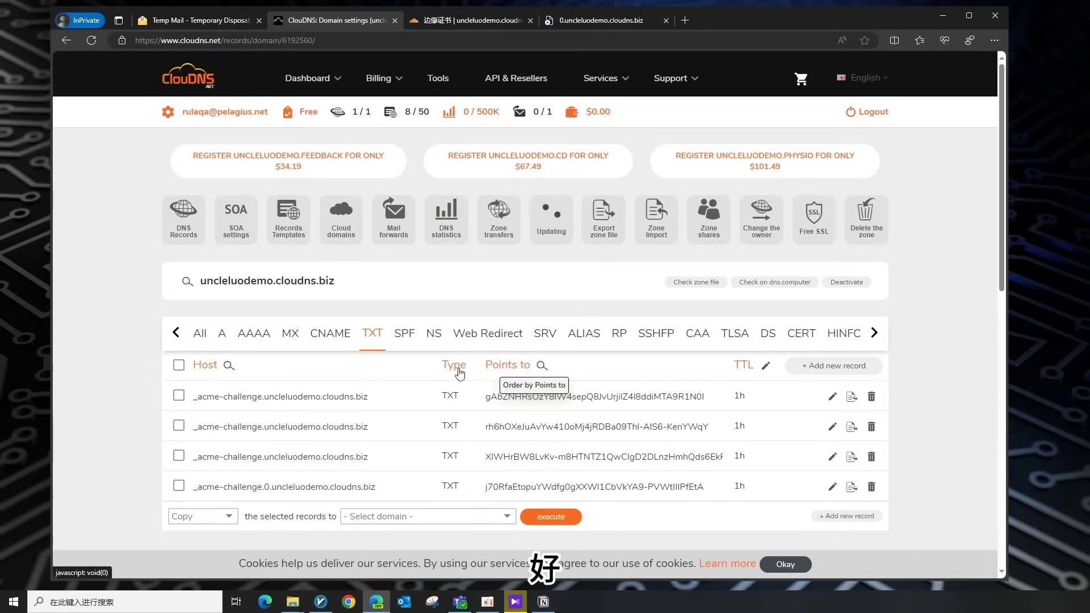
# List all ClouDNS record types and tick the four NS and four TXT records to count them.
pyautogui.click(201, 336)
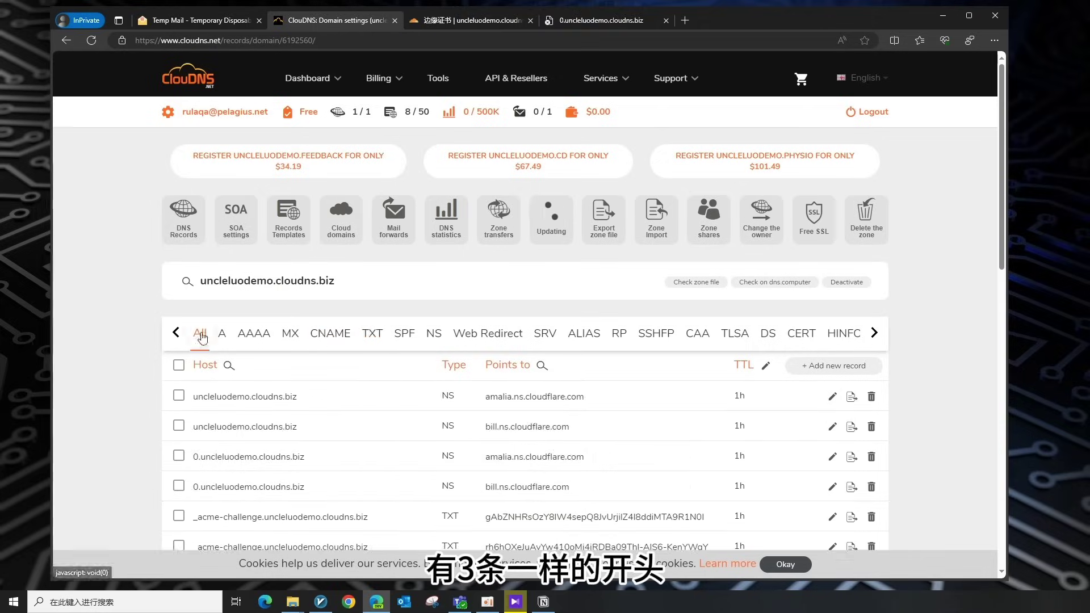
pyautogui.scroll(-4, 307, 341)
pyautogui.scroll(1, 227, 318)
pyautogui.click(179, 237)
pyautogui.click(179, 297)
pyautogui.click(179, 327)
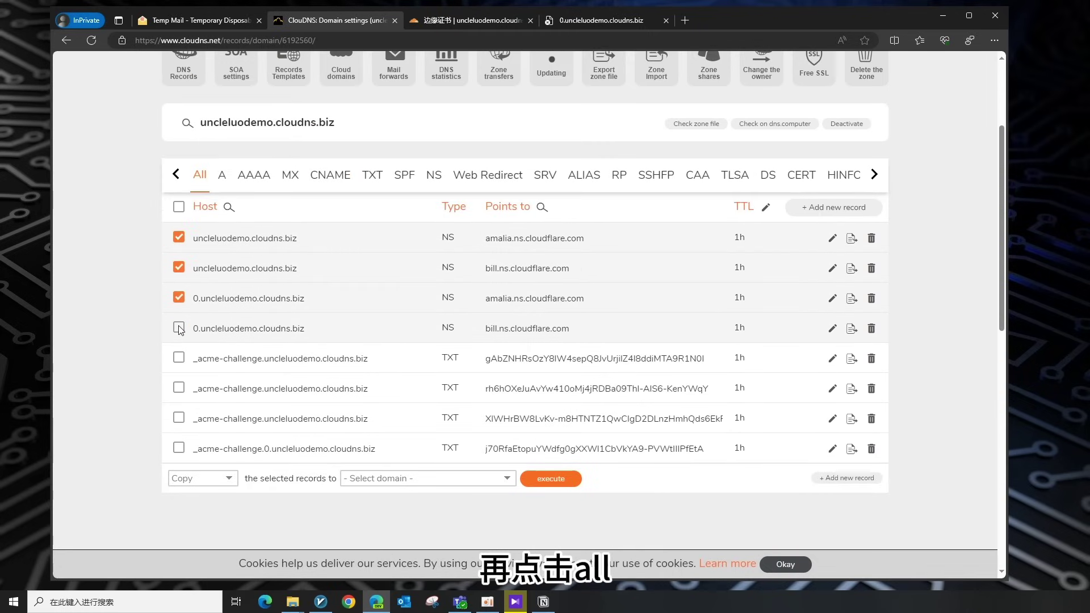
pyautogui.click(179, 359)
pyautogui.click(179, 387)
pyautogui.click(179, 417)
pyautogui.click(179, 446)
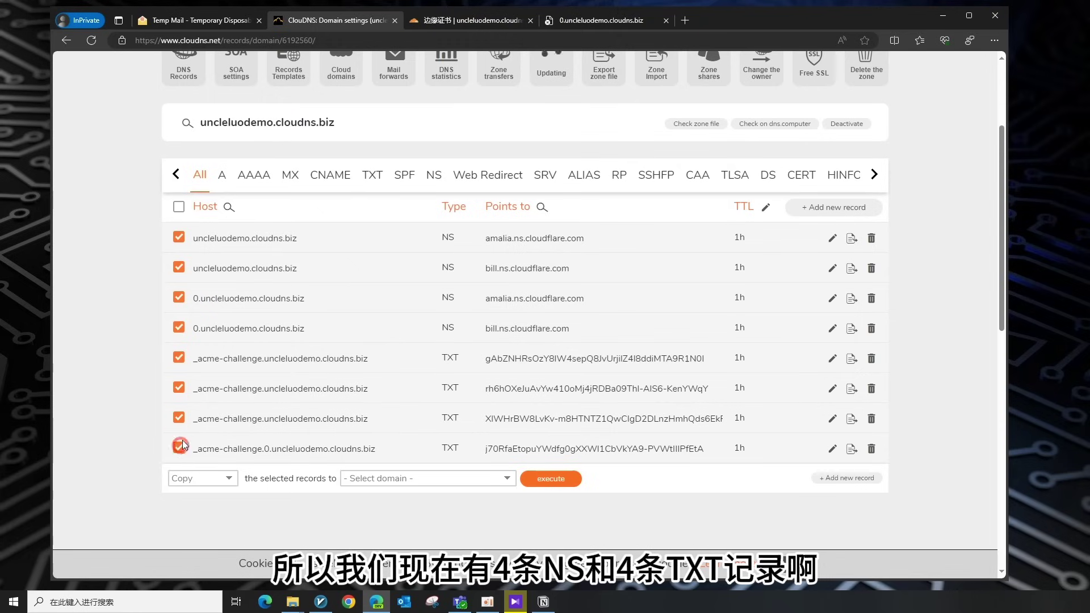
pyautogui.scroll(1, 187, 357)
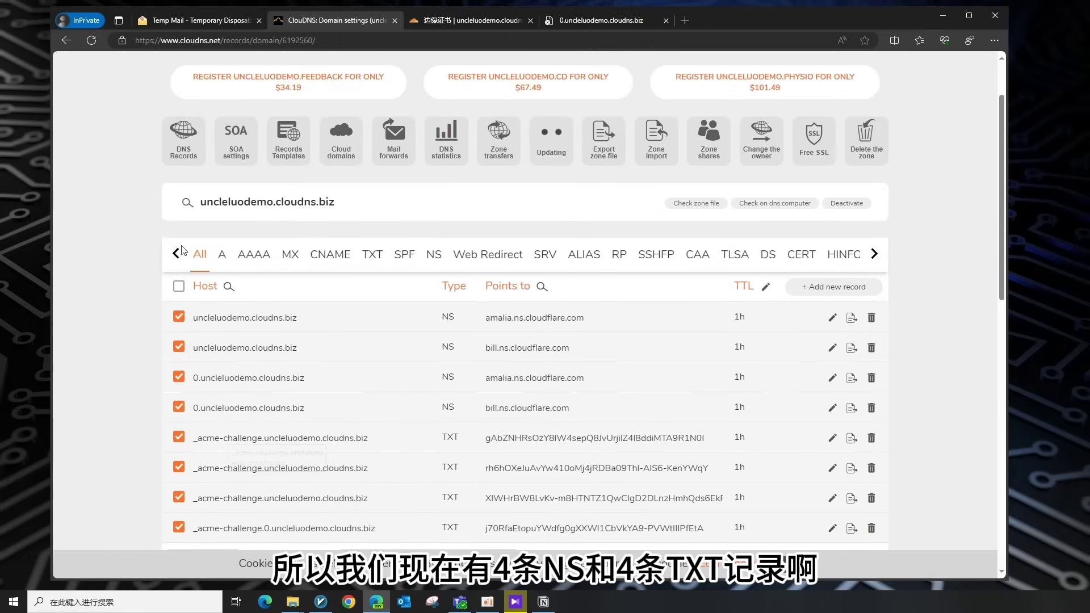
pyautogui.click(179, 288)
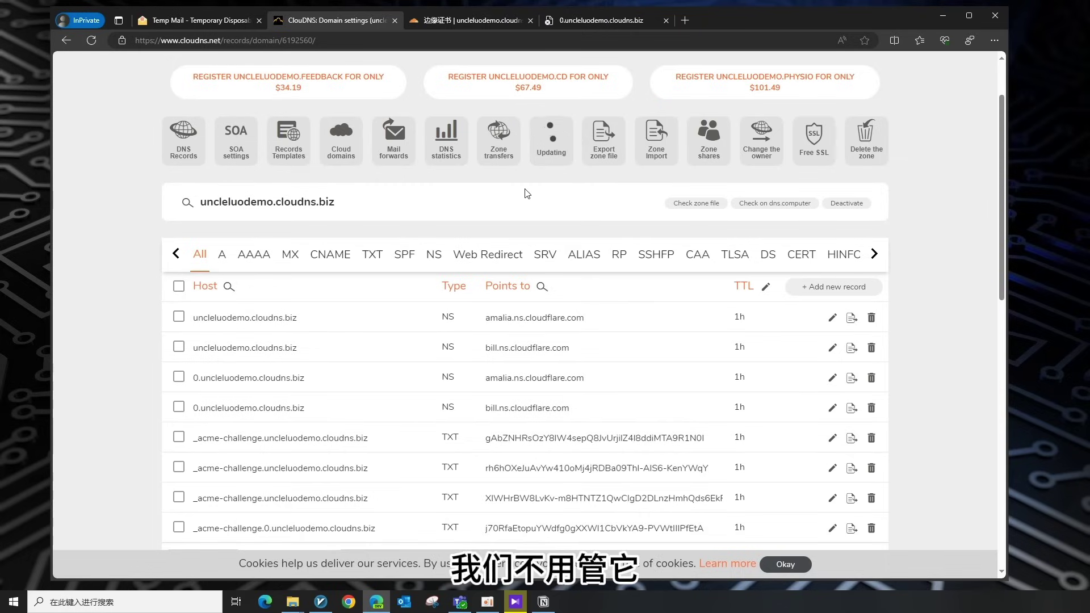
pyautogui.hotkey('ctrl', 'Tab')
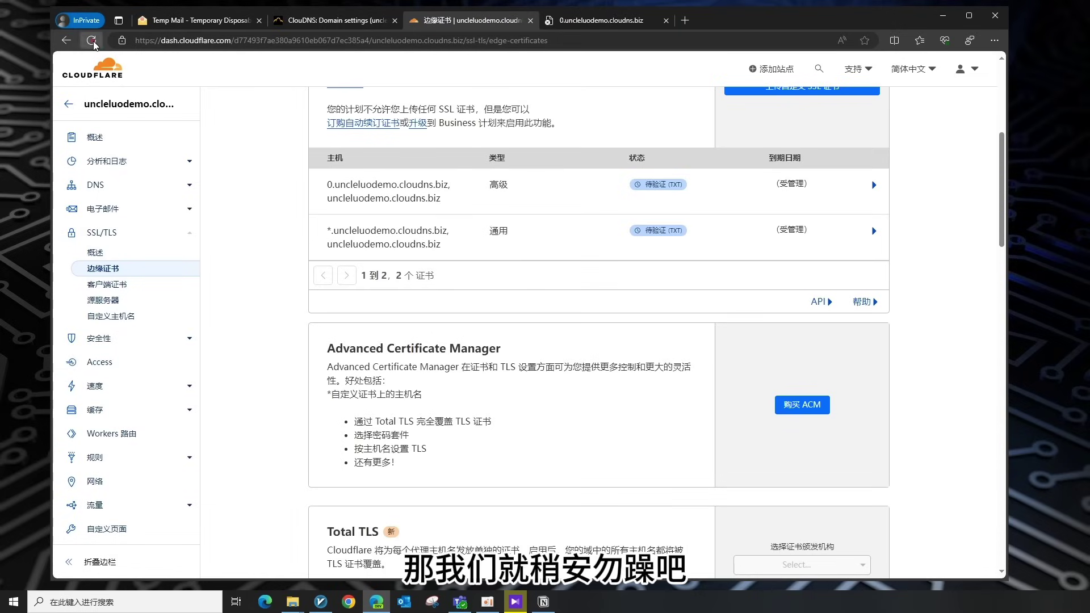
# Reload the Edge Certificates page to refresh the certificates' validation status.
pyautogui.click(91, 40)
pyautogui.scroll(-4, 577, 268)
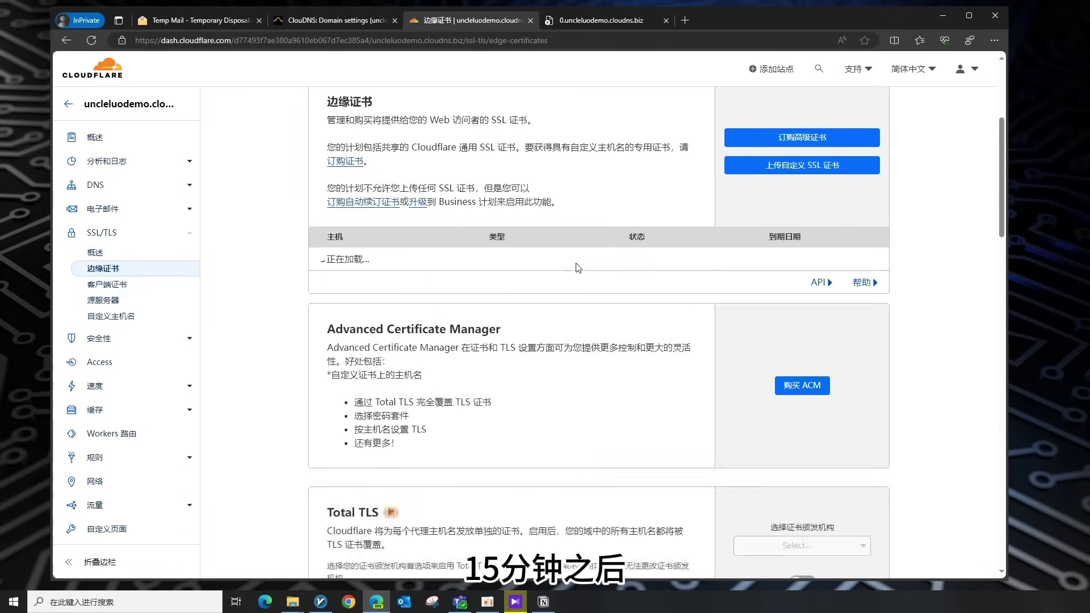
pyautogui.scroll(1, 584, 271)
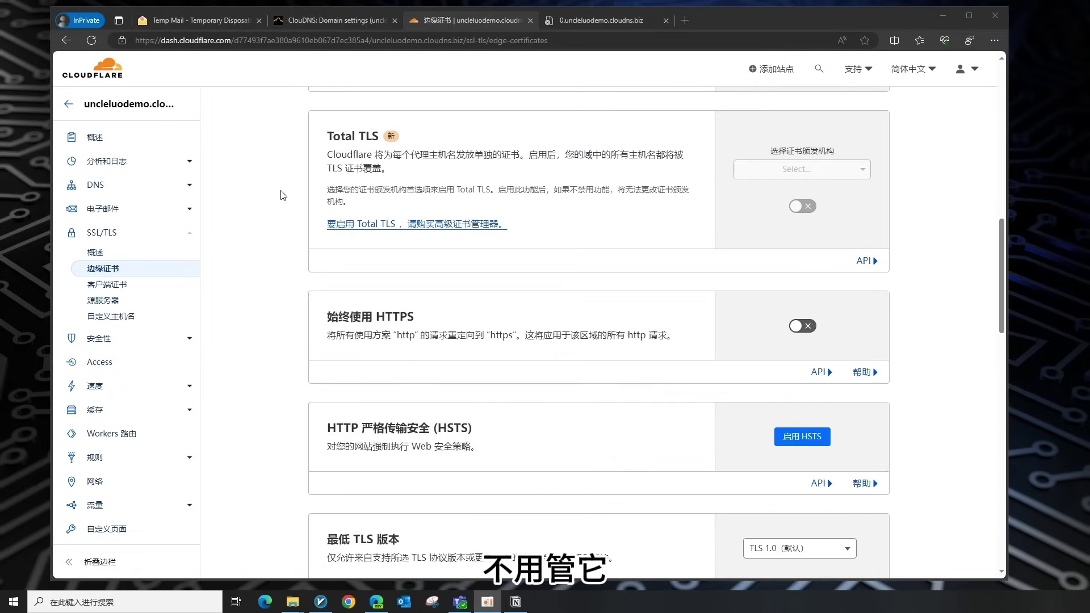
pyautogui.press('F5')
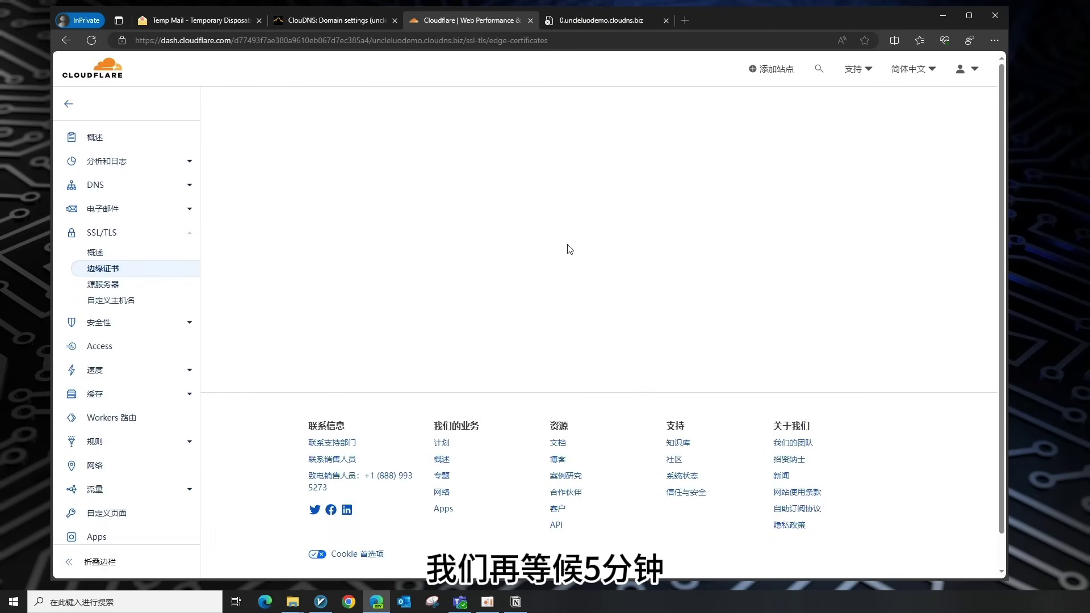
pyautogui.scroll(-3, 570, 249)
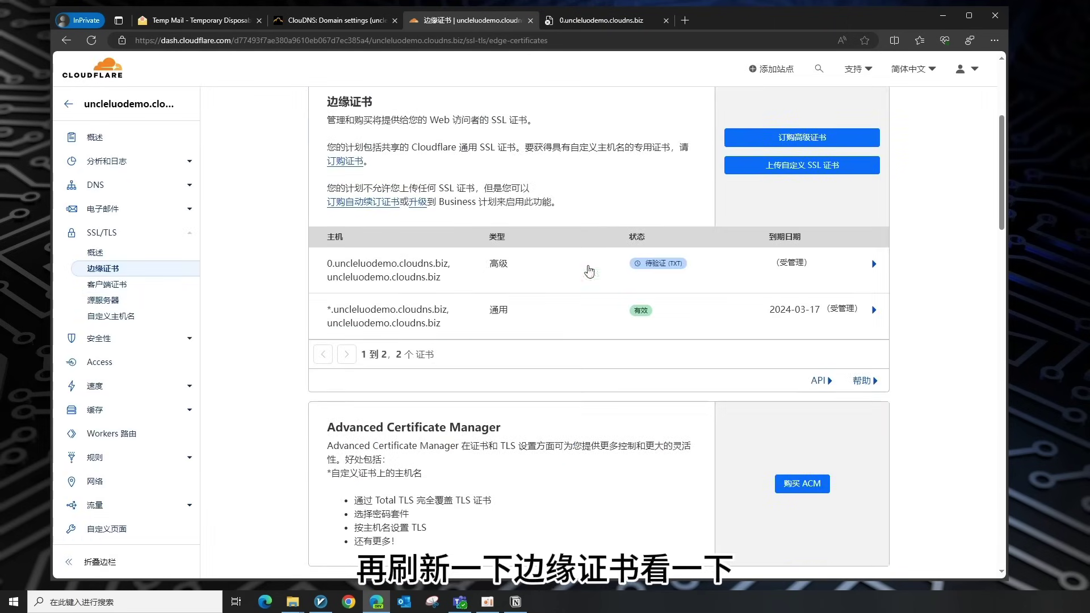
pyautogui.scroll(2, 632, 327)
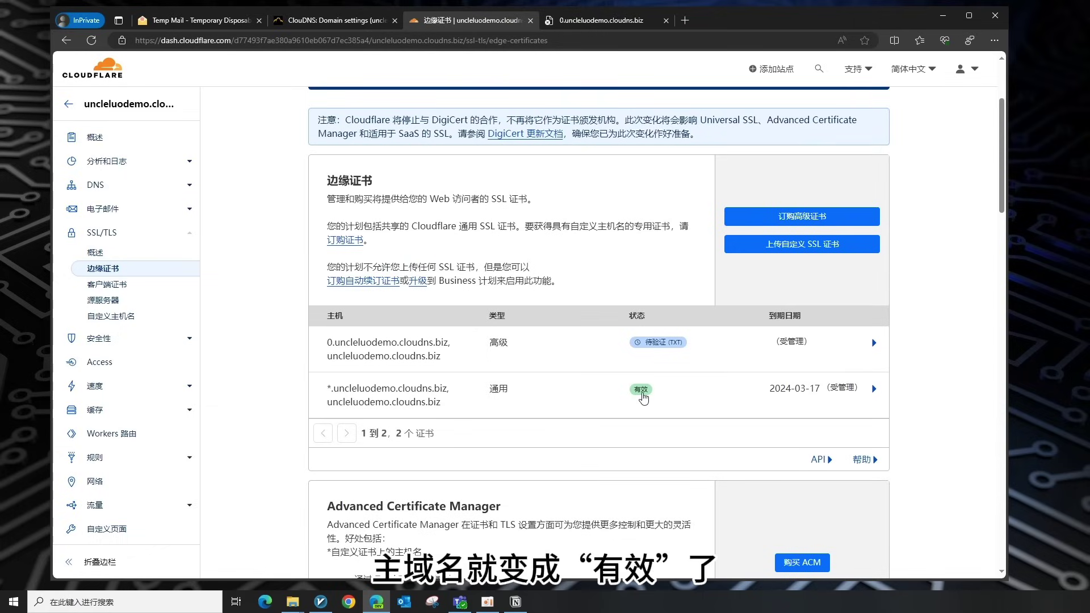
# Expand the active *.uncleluodemo.cloudns.biz certificate, valid until 2024-03-17, and review its auto-renewal note.
pyautogui.click(874, 389)
pyautogui.scroll(-4, 674, 444)
pyautogui.scroll(2, 675, 443)
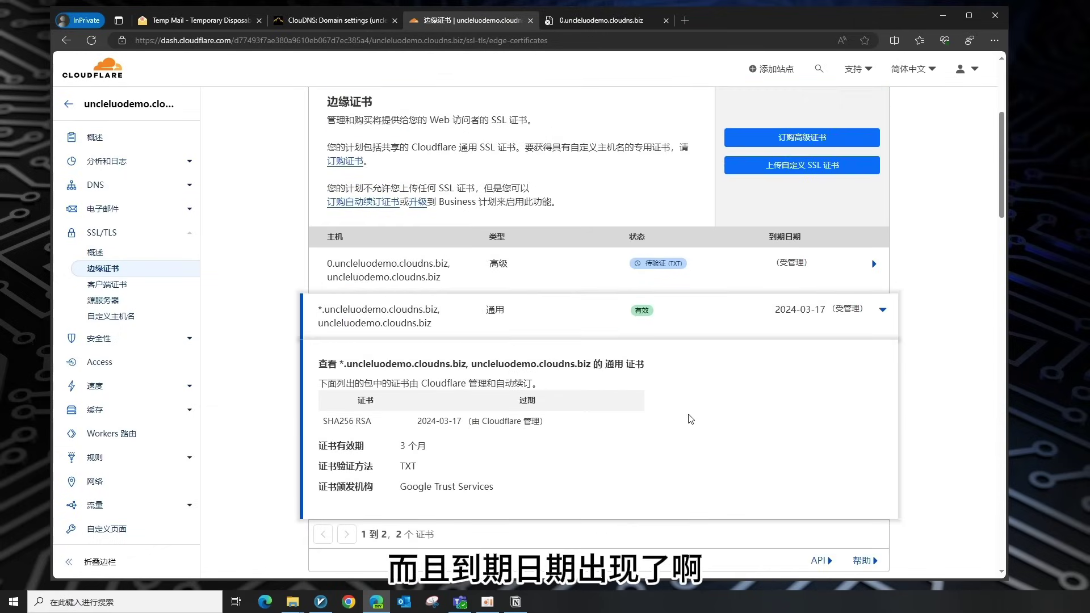
pyautogui.scroll(2, 690, 419)
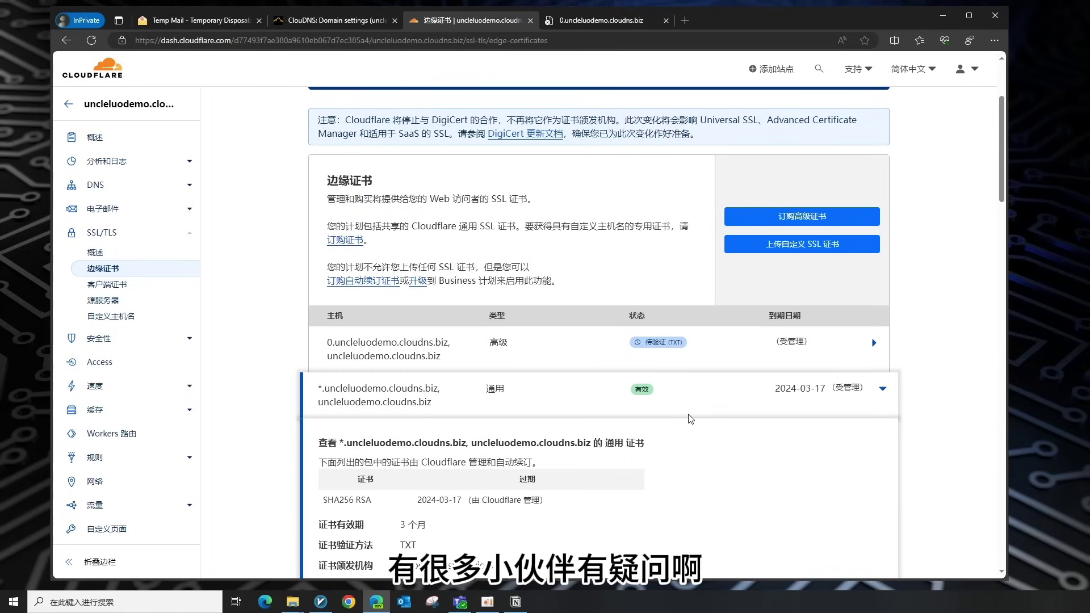
pyautogui.scroll(2, 690, 421)
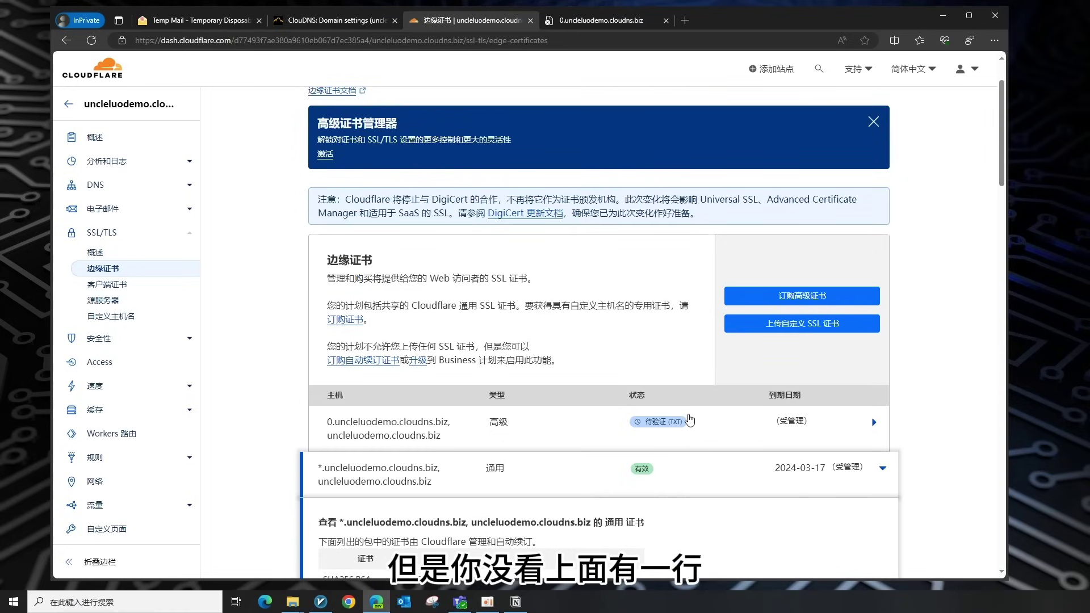
pyautogui.scroll(2, 690, 420)
pyautogui.scroll(-4, 690, 421)
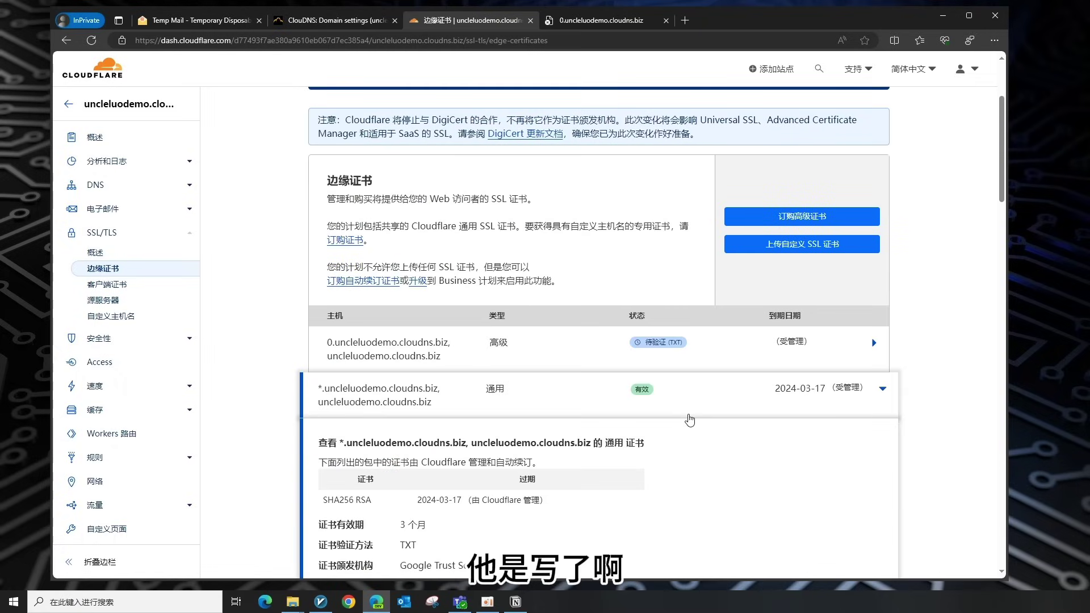
pyautogui.moveTo(540, 461); pyautogui.dragTo(497, 463)
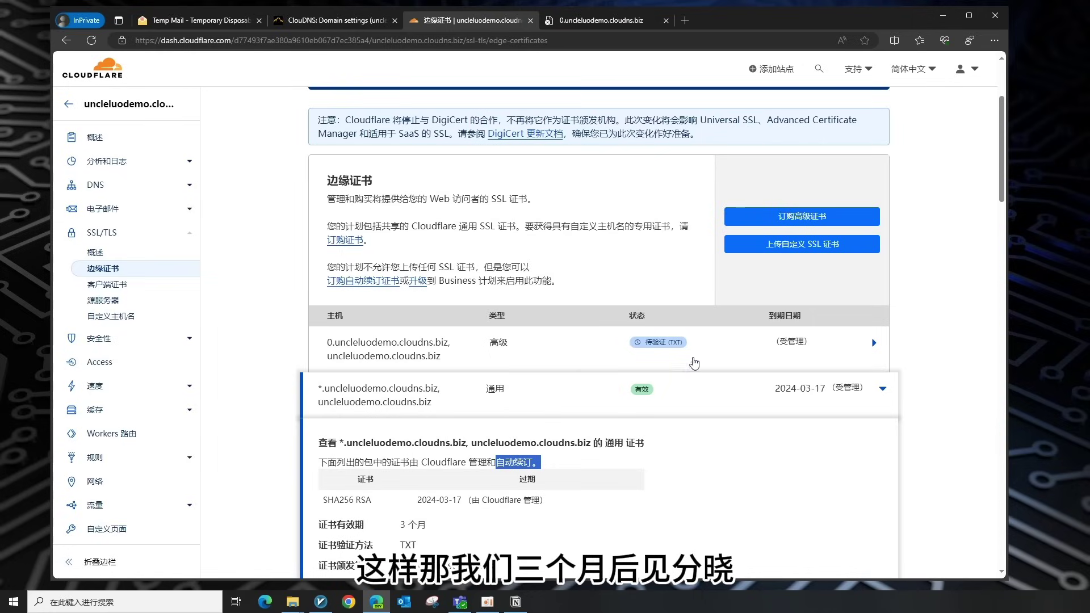
pyautogui.scroll(-6, 582, 281)
pyautogui.scroll(6, 583, 281)
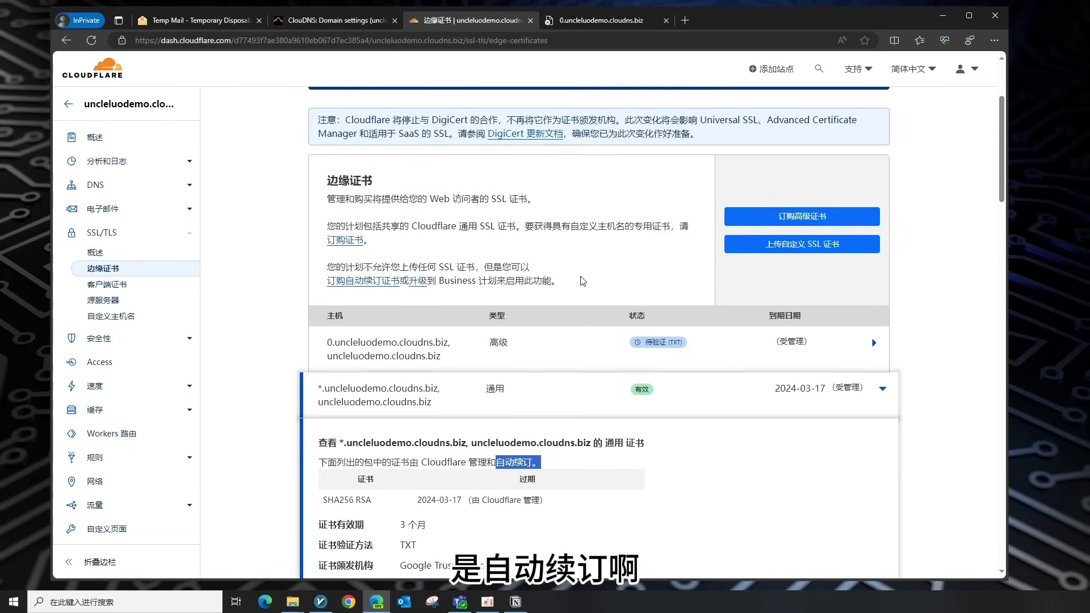
pyautogui.scroll(3, 582, 281)
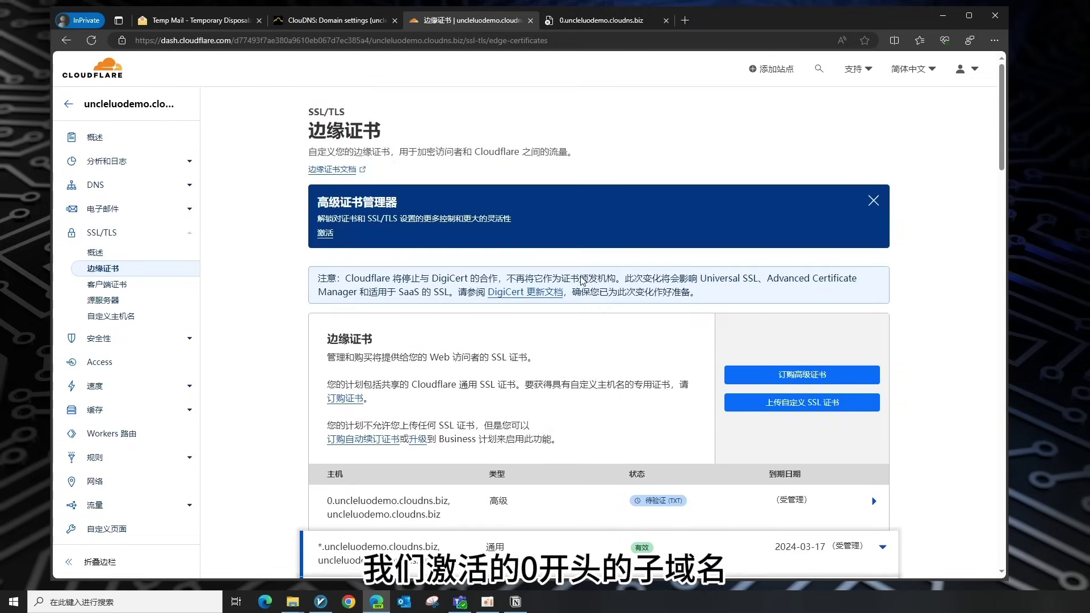
pyautogui.scroll(-3, 582, 282)
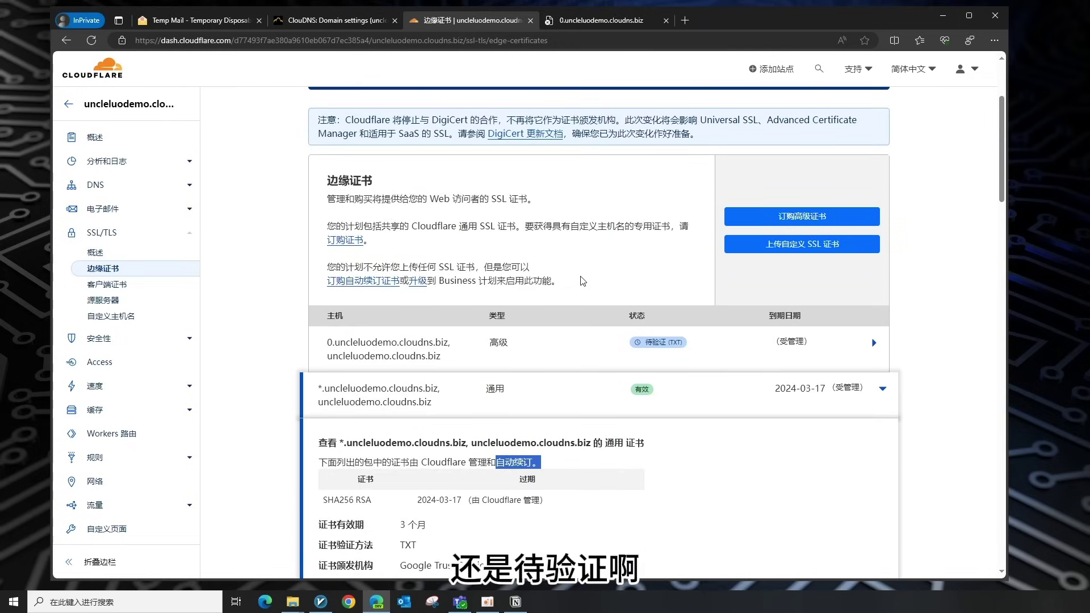
# Filter ClouDNS to NS records and add a 'use' NS record pointing to amalia.ns.cloudflare.com.
pyautogui.click(350, 20)
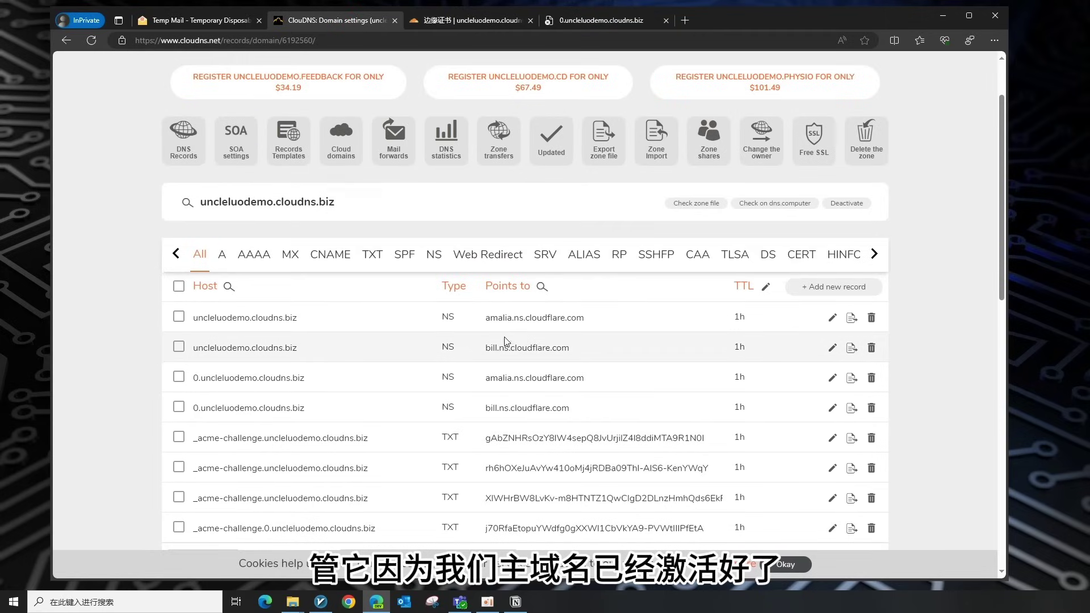
pyautogui.click(435, 255)
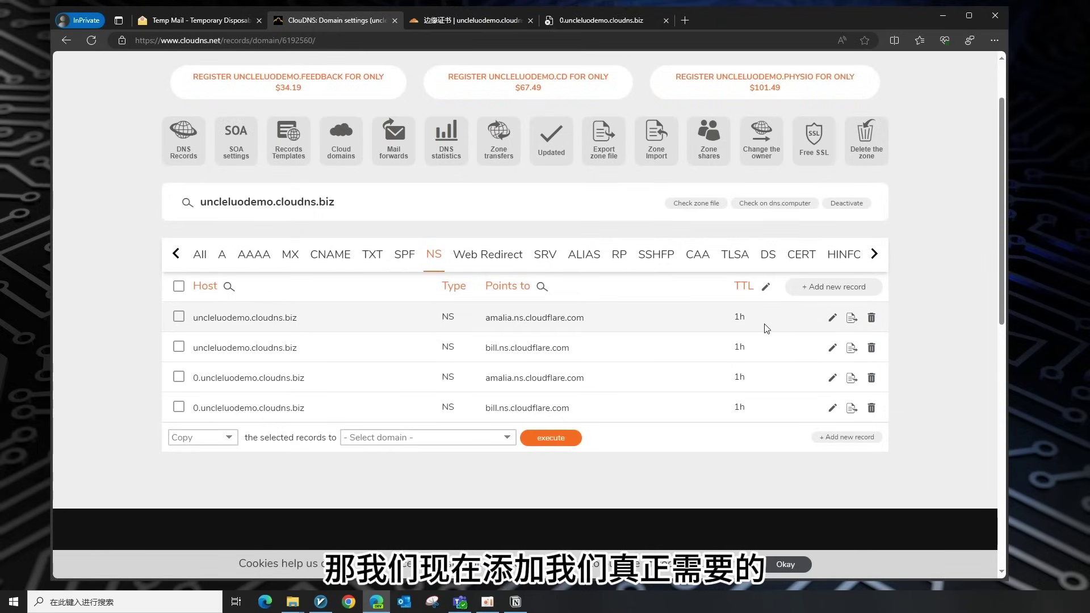
pyautogui.click(852, 378)
pyautogui.moveTo(475, 247); pyautogui.dragTo(339, 239)
pyautogui.write('真正要用的次级')
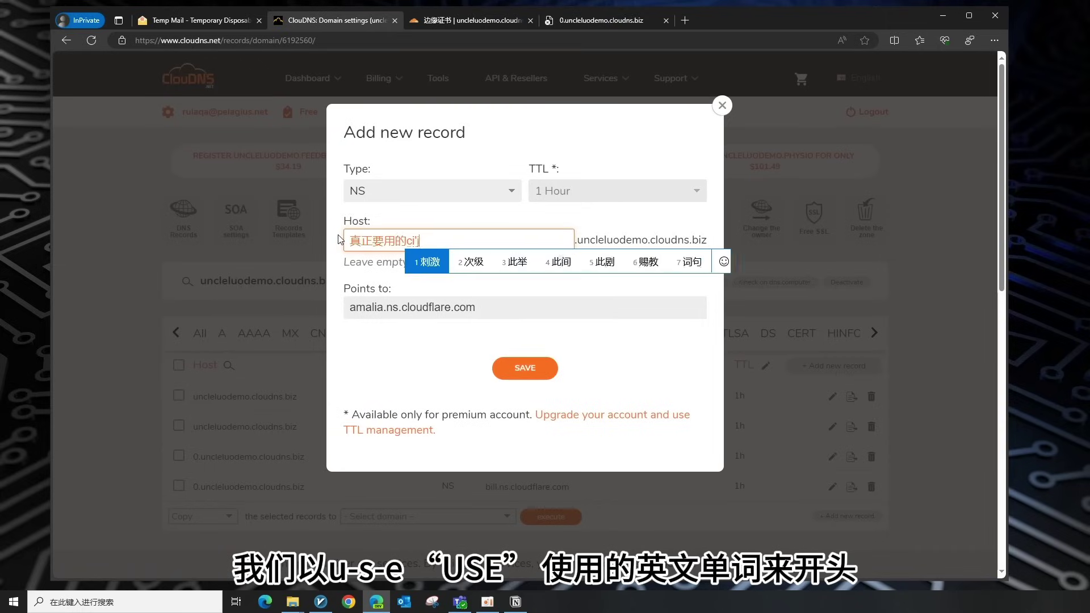
pyautogui.write('yuming')
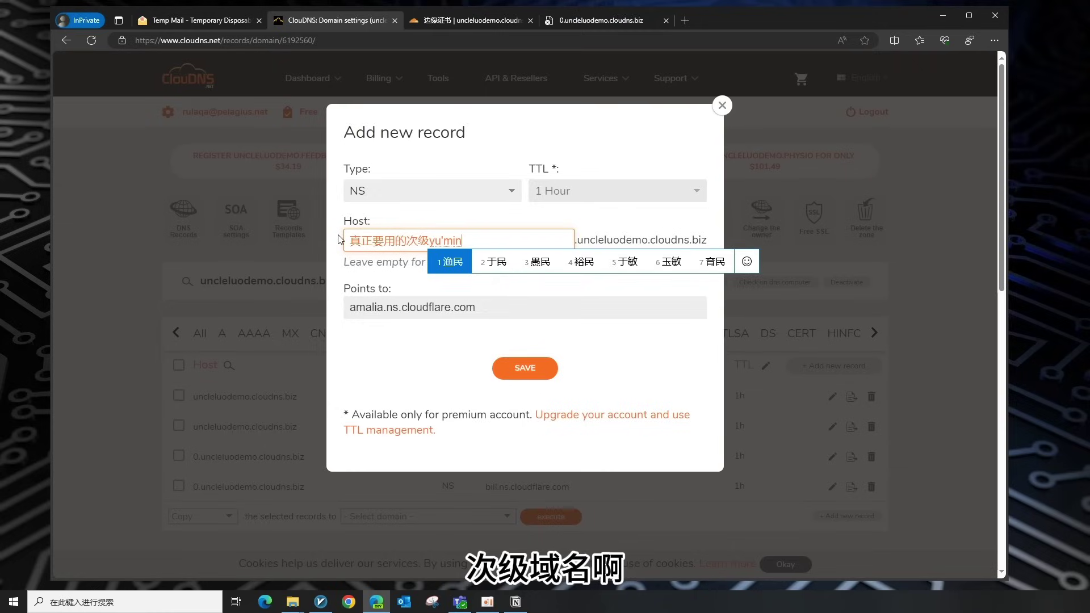
pyautogui.press('space')
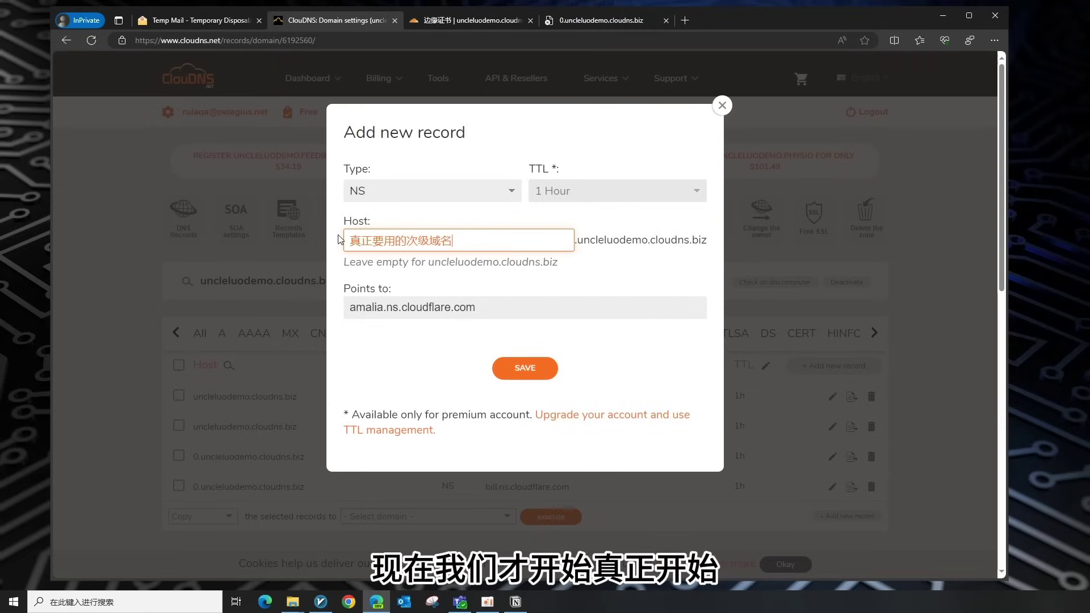
pyautogui.tripleClick(495, 243)
pyautogui.click(494, 240)
pyautogui.hotkey('ctrl', 'a')
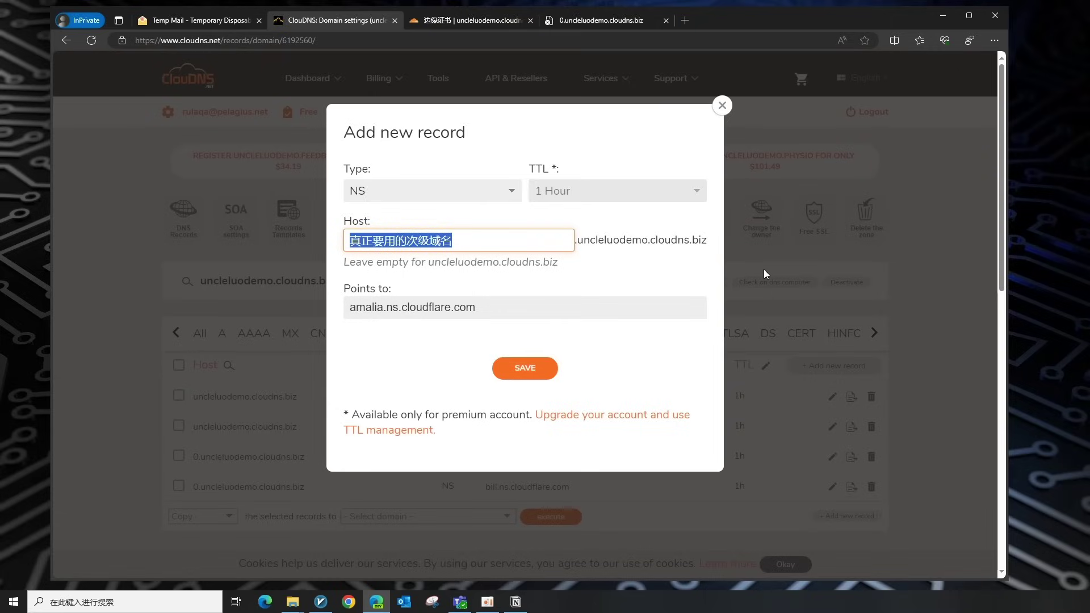
pyautogui.write('use')
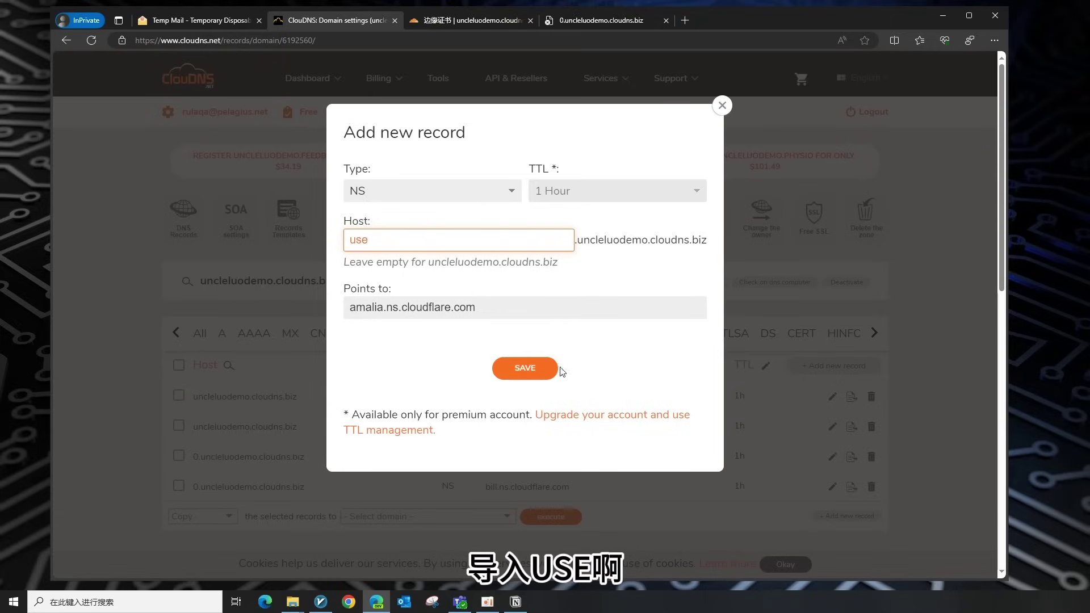
pyautogui.click(534, 370)
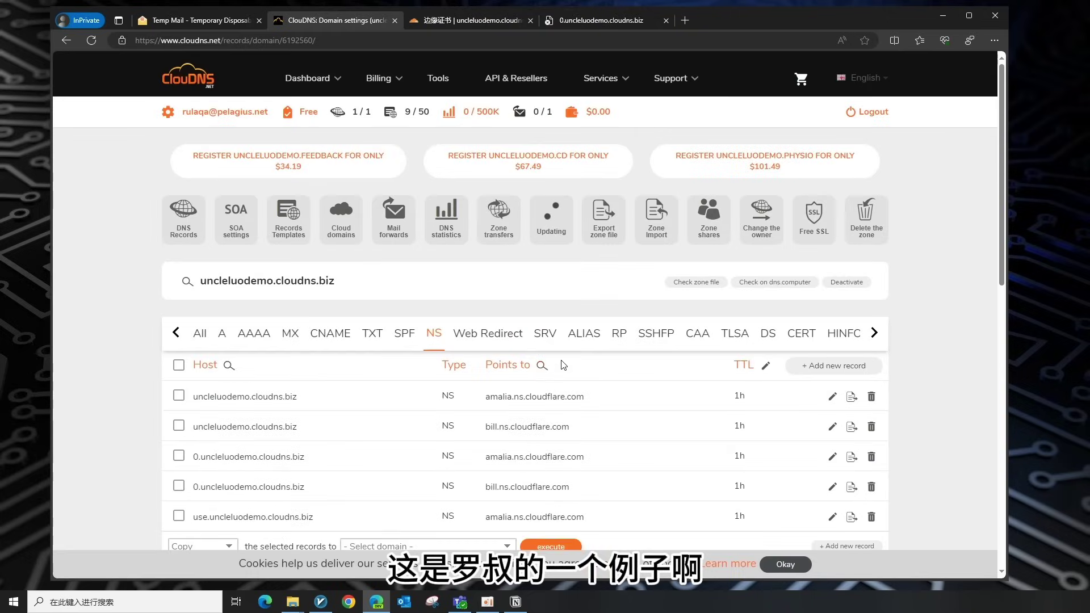
# Add a second 'use' NS record pointing to bill.ns.cloudflare.com and check both.
pyautogui.scroll(-3, 568, 362)
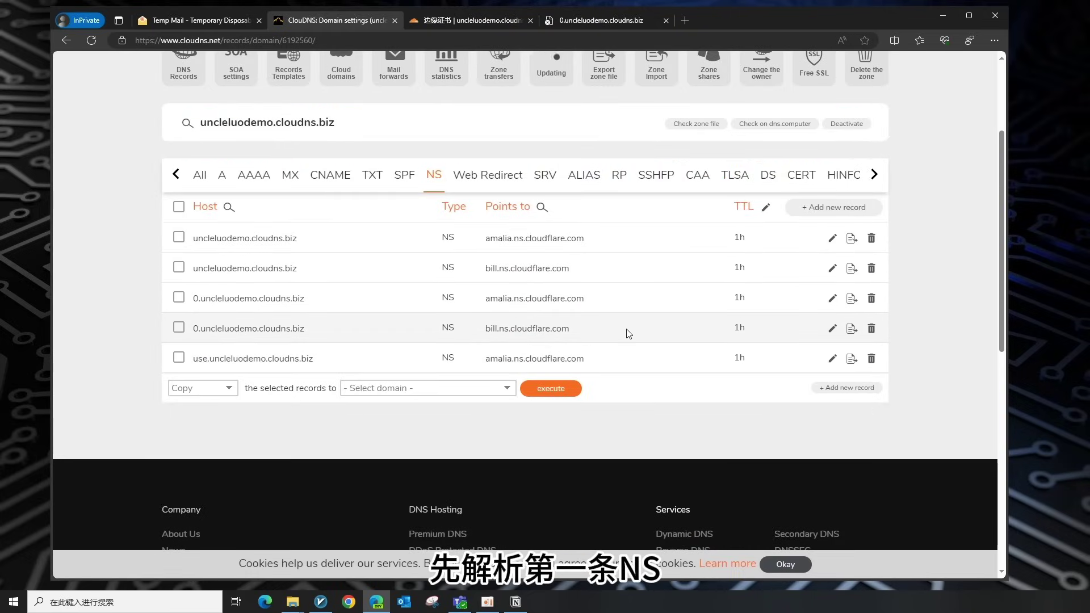
pyautogui.click(851, 328)
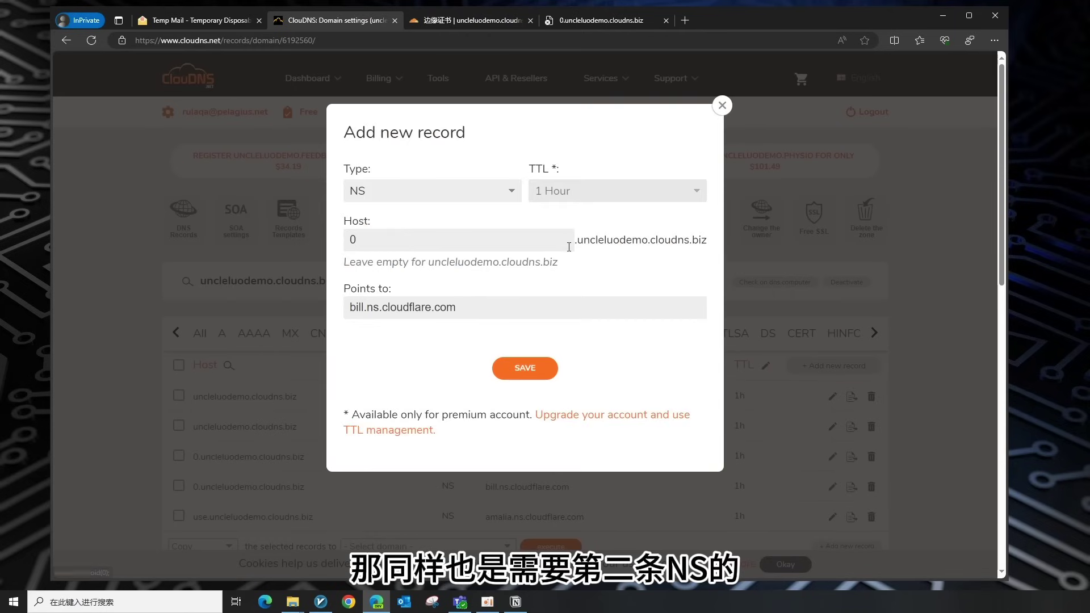
pyautogui.doubleClick(453, 236)
pyautogui.write('use')
pyautogui.click(524, 369)
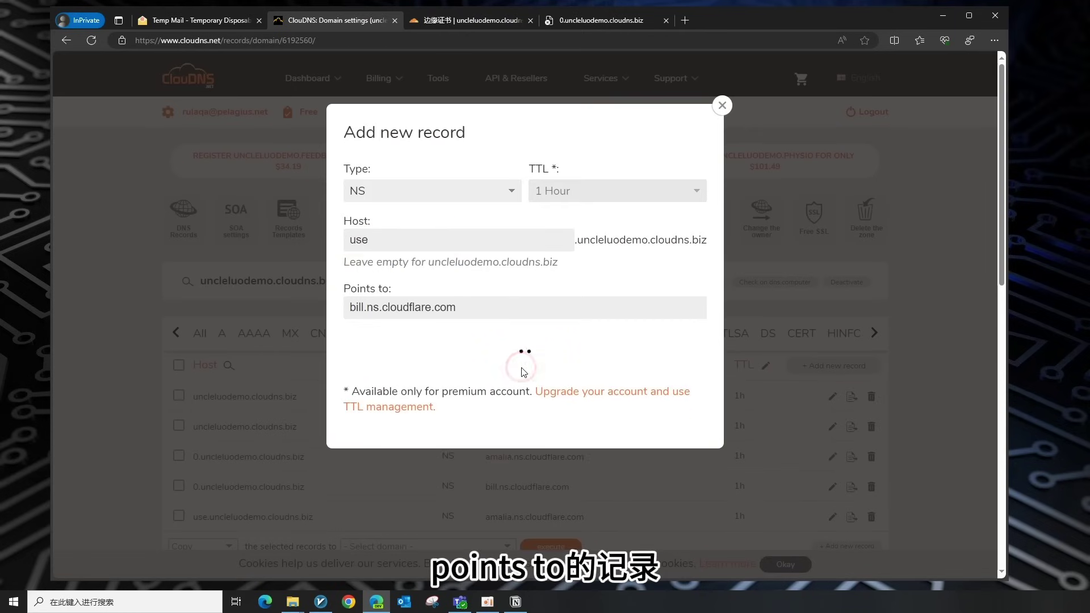
pyautogui.scroll(-3, 548, 216)
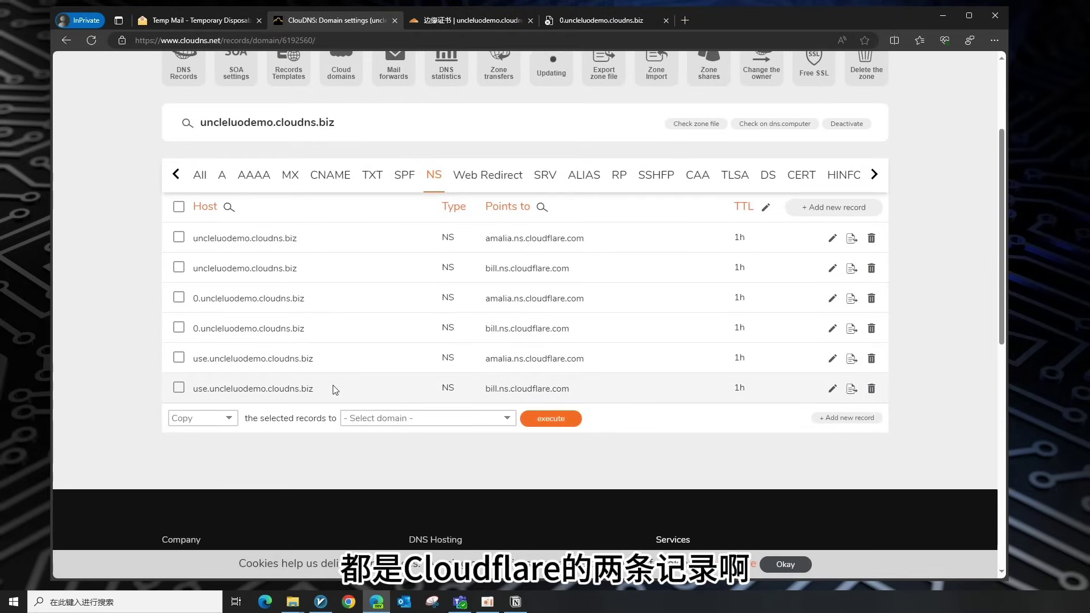
pyautogui.moveTo(332, 389); pyautogui.dragTo(190, 358)
pyautogui.click(600, 452)
pyautogui.scroll(2, 594, 462)
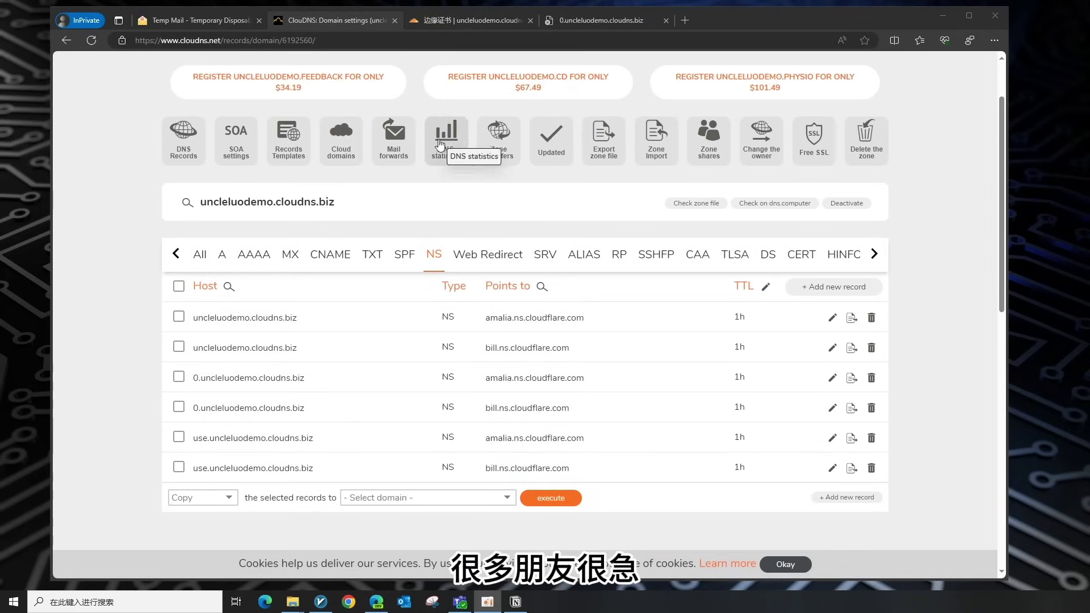
# From the Cloudflare account home, open the uncleluodemo Worker and view its Custom Domains.
pyautogui.click(465, 19)
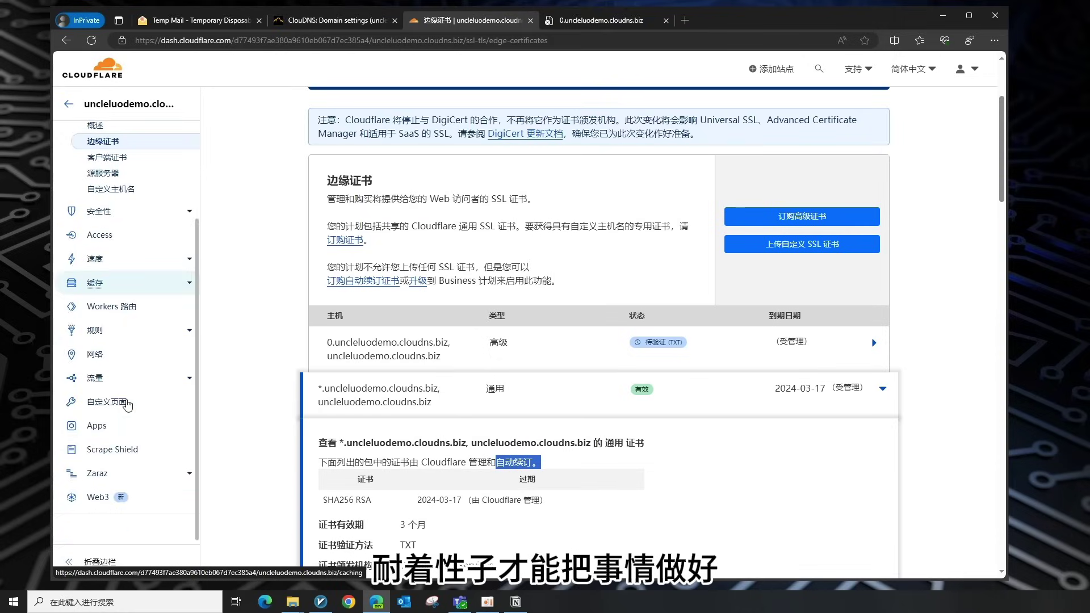
pyautogui.click(104, 71)
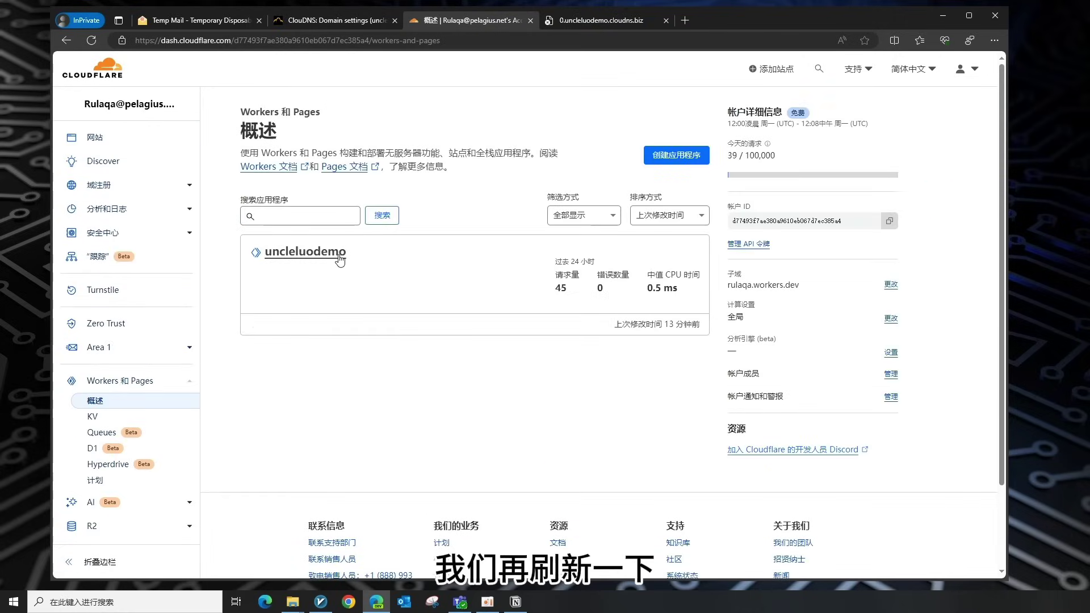
pyautogui.click(339, 255)
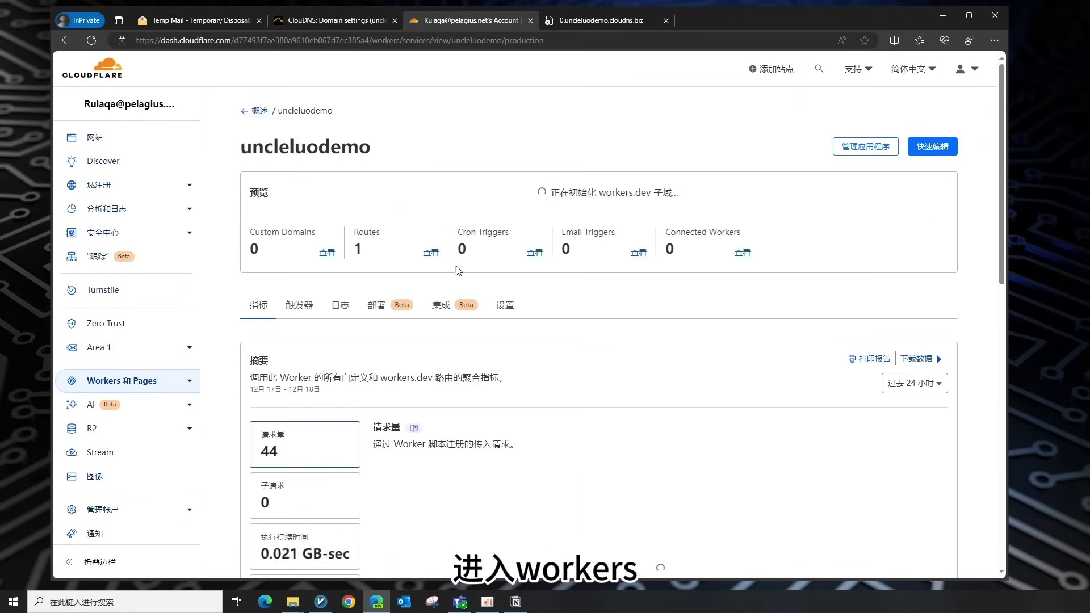
pyautogui.click(327, 259)
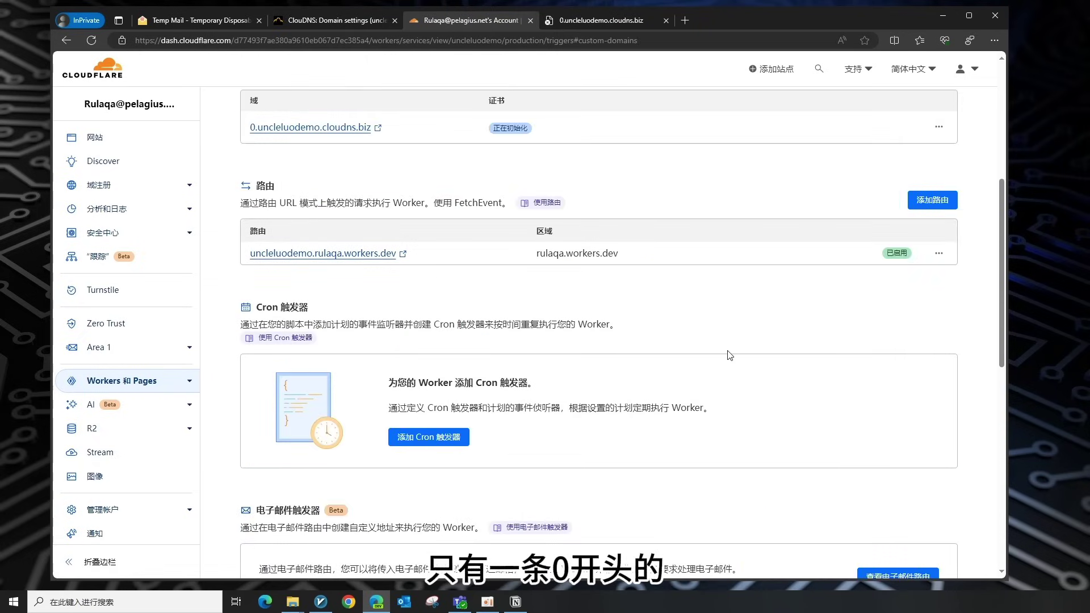
pyautogui.scroll(-4, 730, 356)
pyautogui.scroll(6, 729, 355)
pyautogui.scroll(-1, 729, 356)
pyautogui.scroll(1, 730, 356)
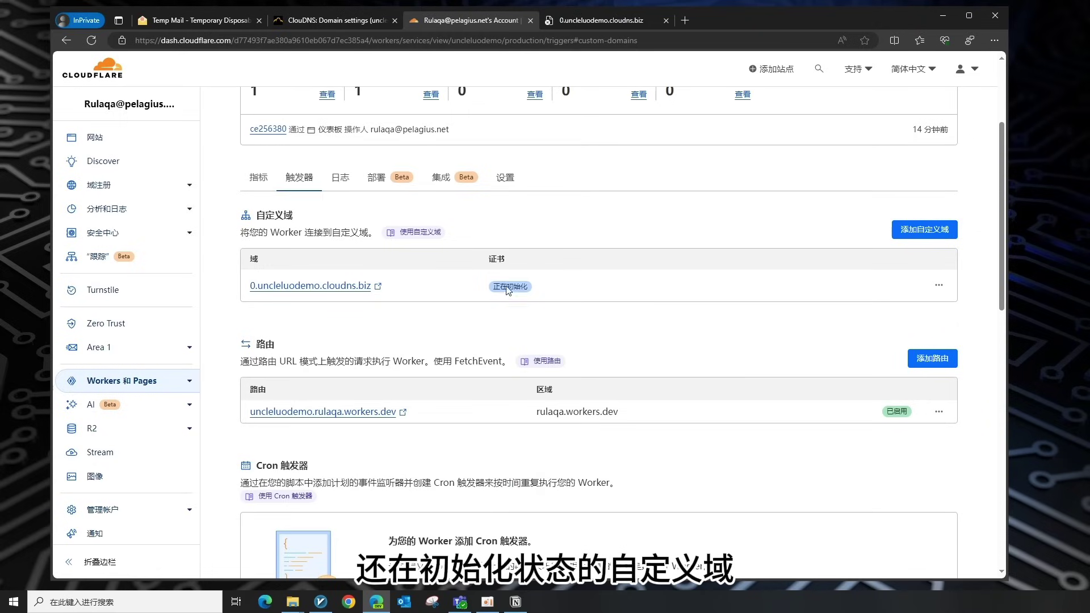
# Add use.uncleluodemo.cloudns.biz as a Worker custom domain, then reload the triggers page.
pyautogui.click(906, 234)
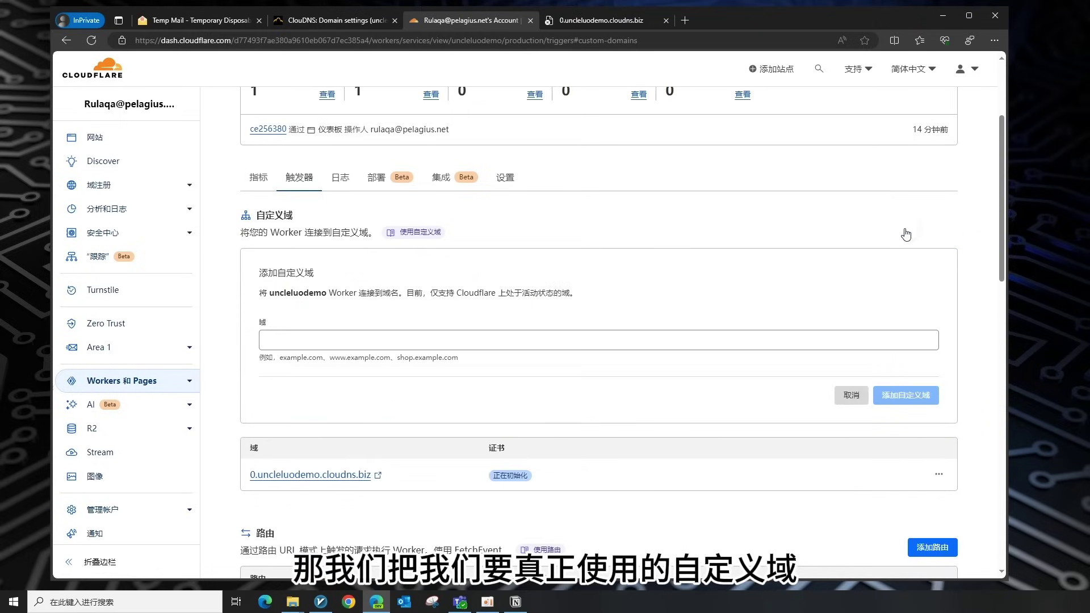
pyautogui.click(560, 339)
pyautogui.write('0.uncleluodemo.cloudns.biz')
pyautogui.moveTo(270, 341); pyautogui.dragTo(260, 342)
pyautogui.write('use')
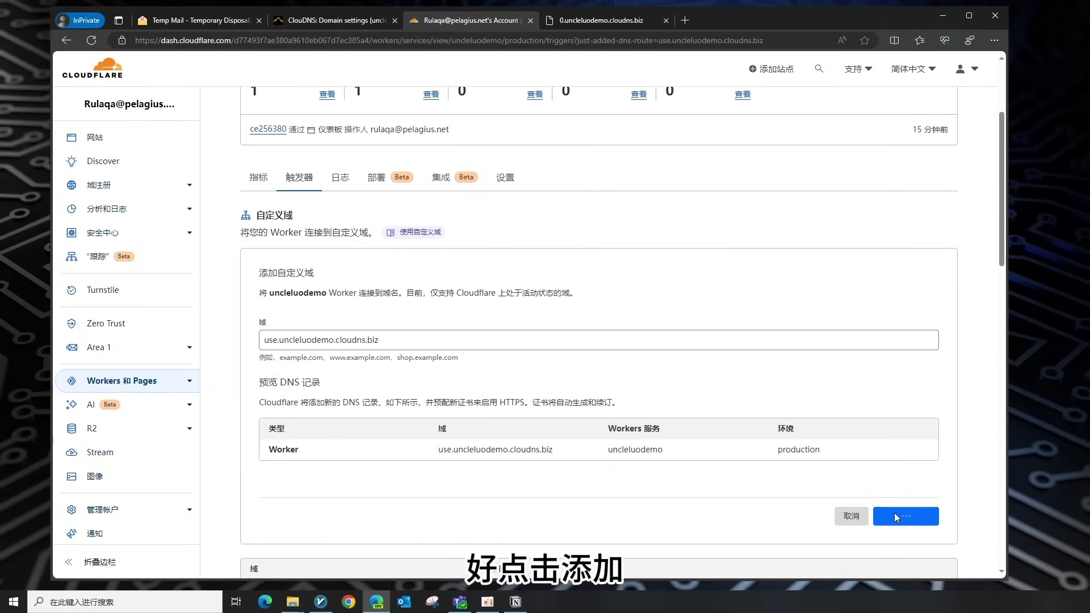
pyautogui.click(894, 515)
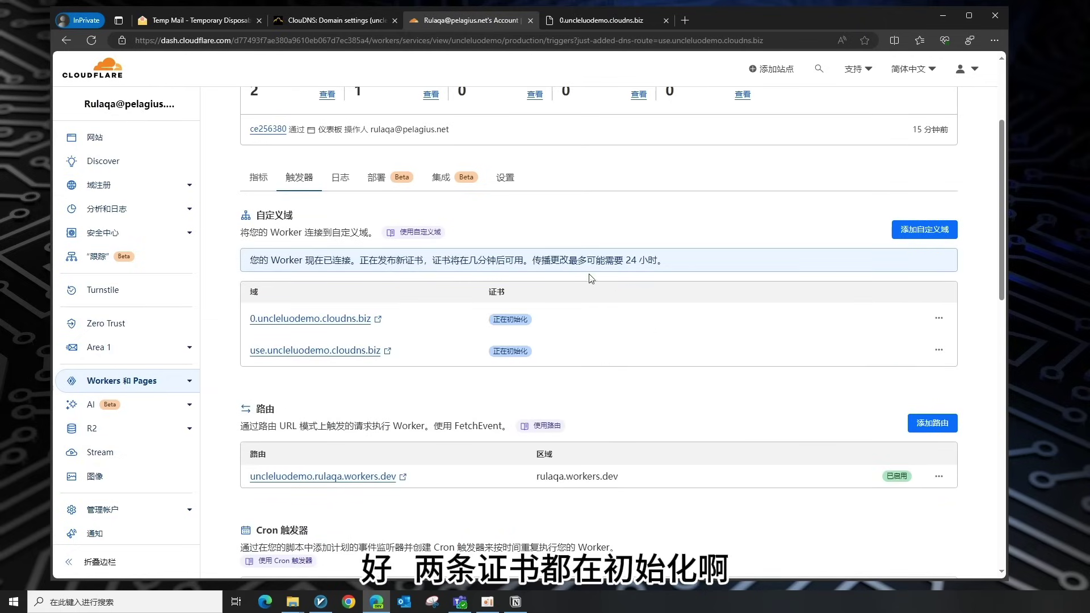
pyautogui.click(90, 41)
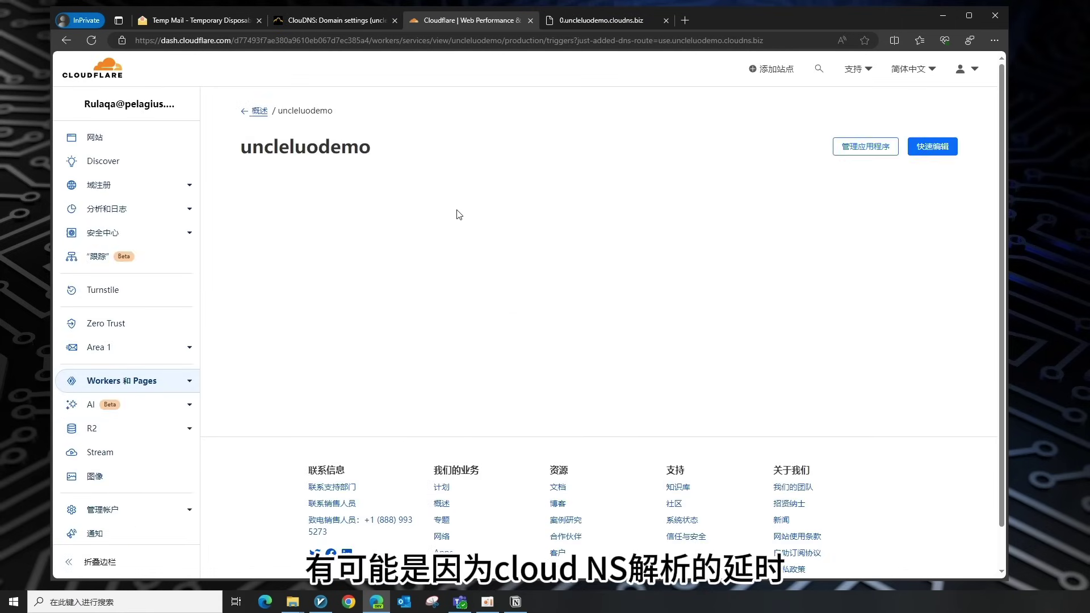
pyautogui.scroll(-1, 568, 358)
pyautogui.scroll(1, 567, 359)
pyautogui.scroll(-3, 465, 383)
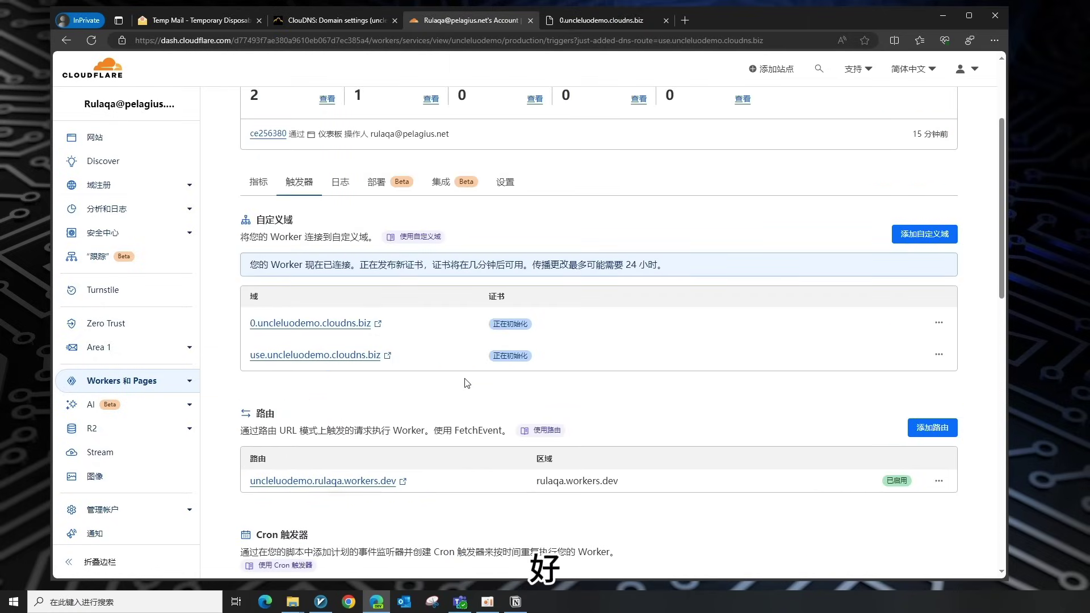
# Open use.uncleluodemo.cloudns.biz in Edge and proceed past the SmartScreen unsafe-site warning.
pyautogui.click(389, 356)
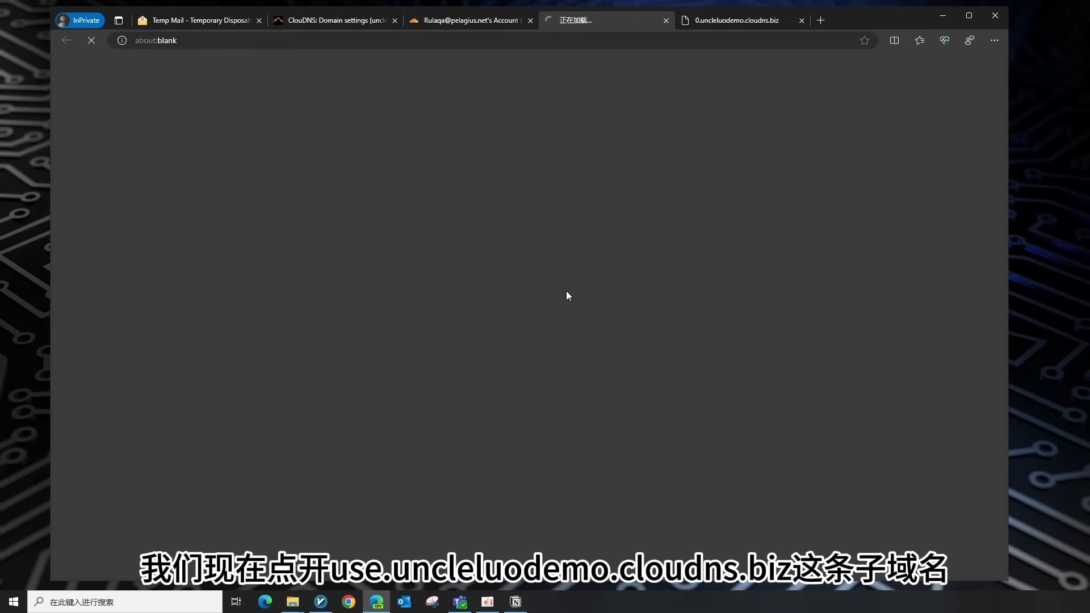
pyautogui.click(295, 40)
pyautogui.moveTo(346, 40); pyautogui.dragTo(171, 41)
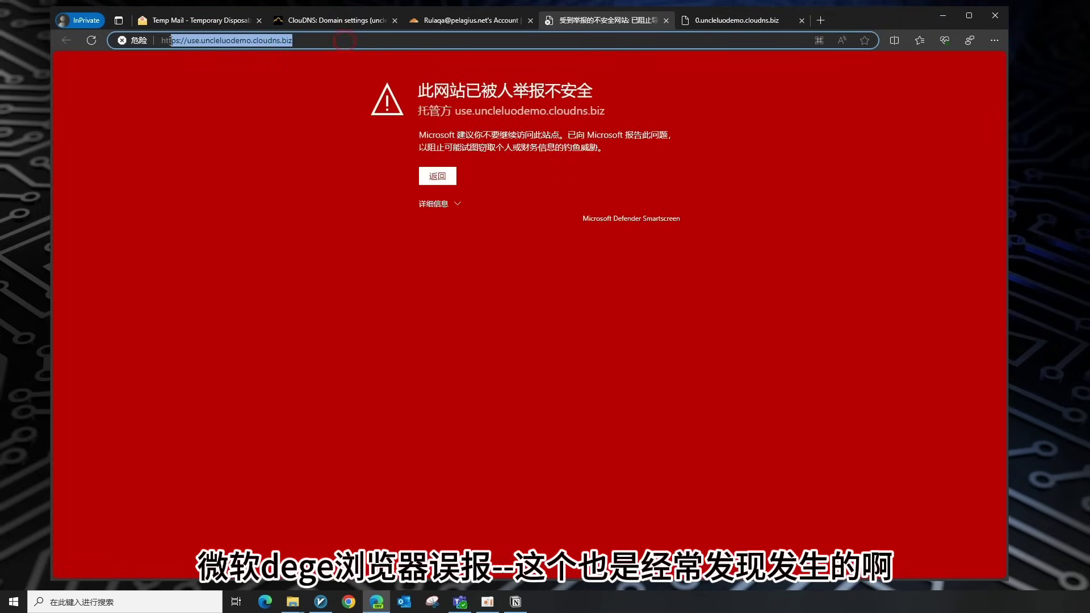
pyautogui.click(459, 204)
pyautogui.click(476, 296)
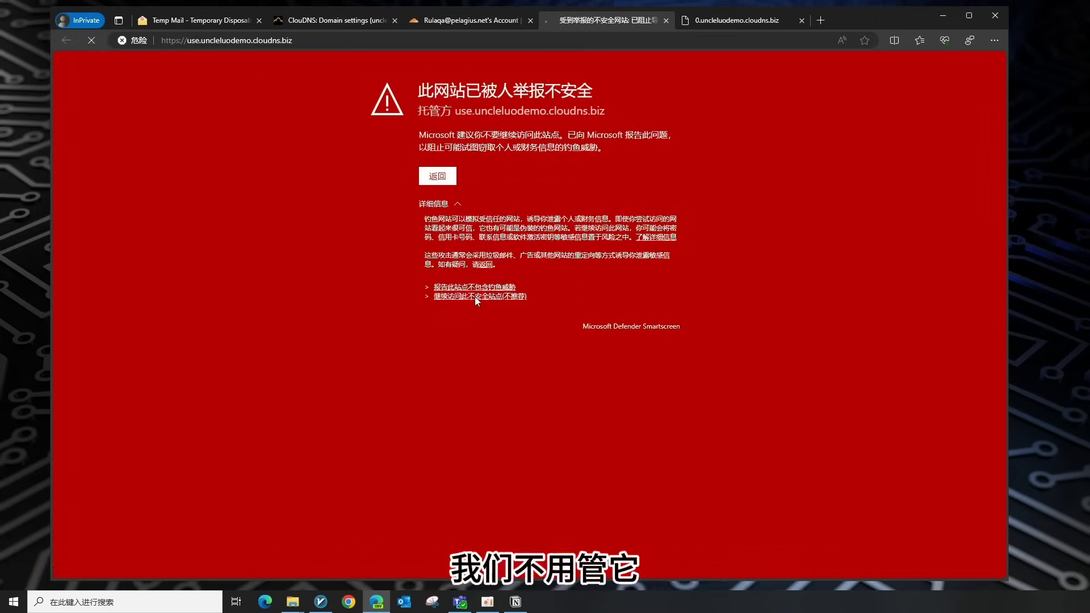
# Check the Worker's JSON response on the page, then return to the Cloudflare dashboard.
pyautogui.click(159, 41)
pyautogui.moveTo(482, 97); pyautogui.dragTo(185, 72)
pyautogui.click(574, 150)
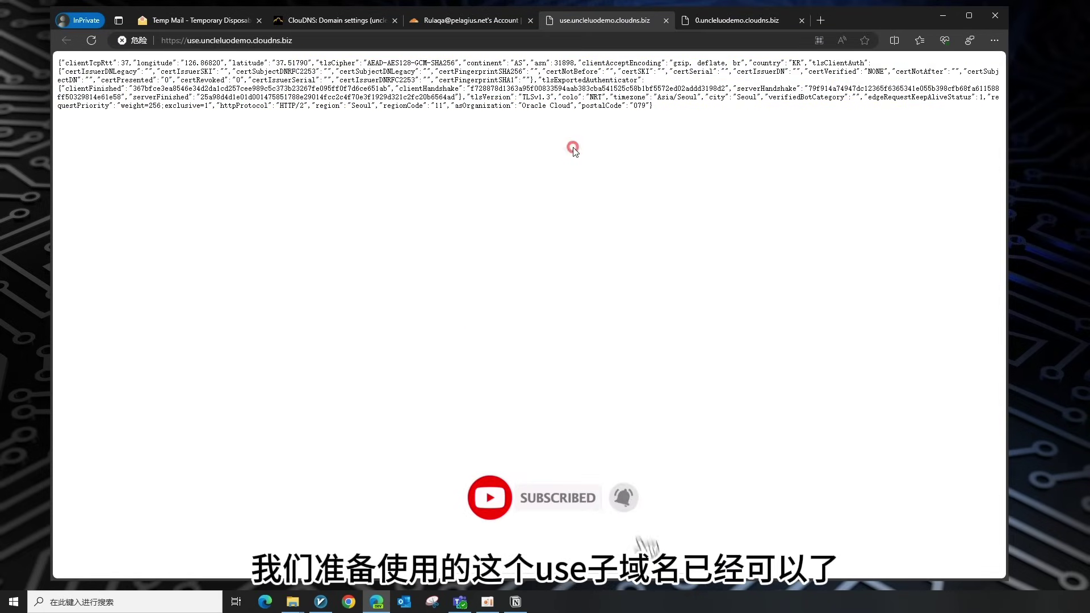
pyautogui.click(714, 20)
pyautogui.click(635, 19)
pyautogui.click(471, 20)
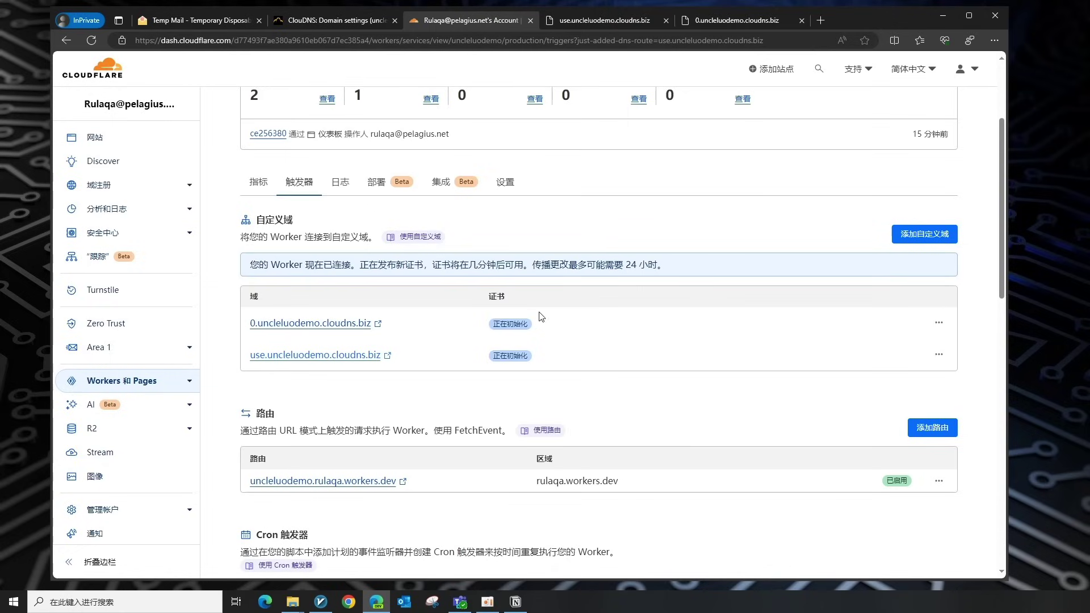
# Reload the dashboard and go to the domain's DNS records list.
pyautogui.moveTo(350, 264); pyautogui.dragTo(674, 269)
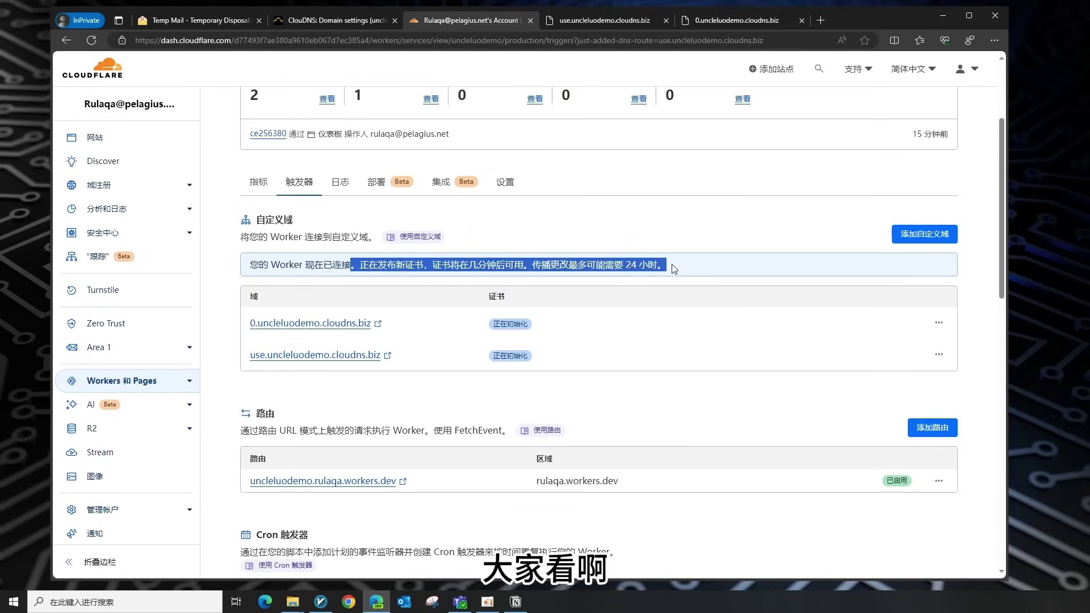
pyautogui.press('F5')
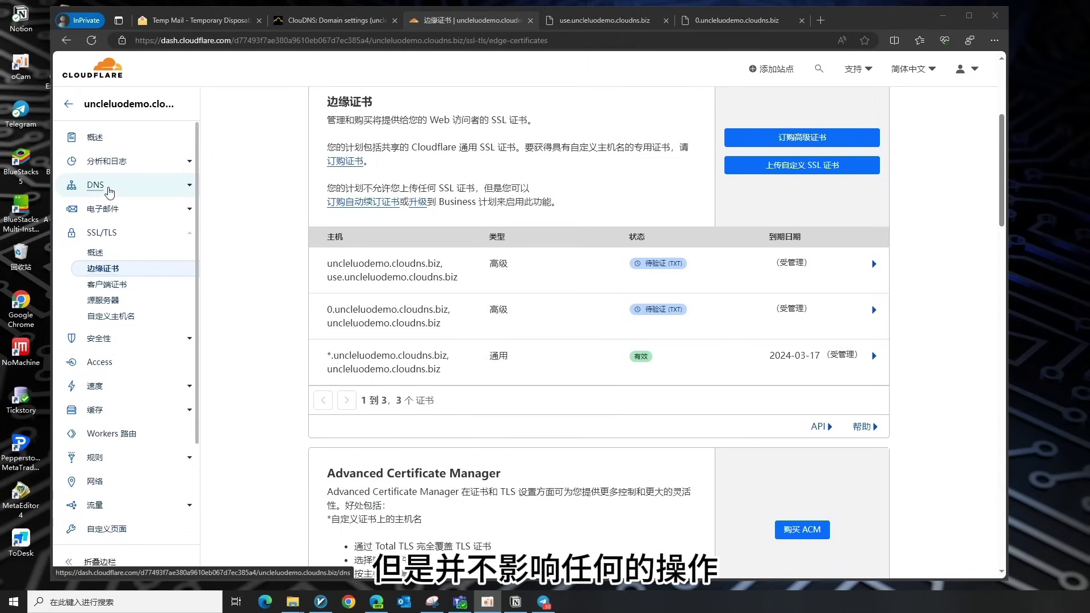
pyautogui.click(110, 182)
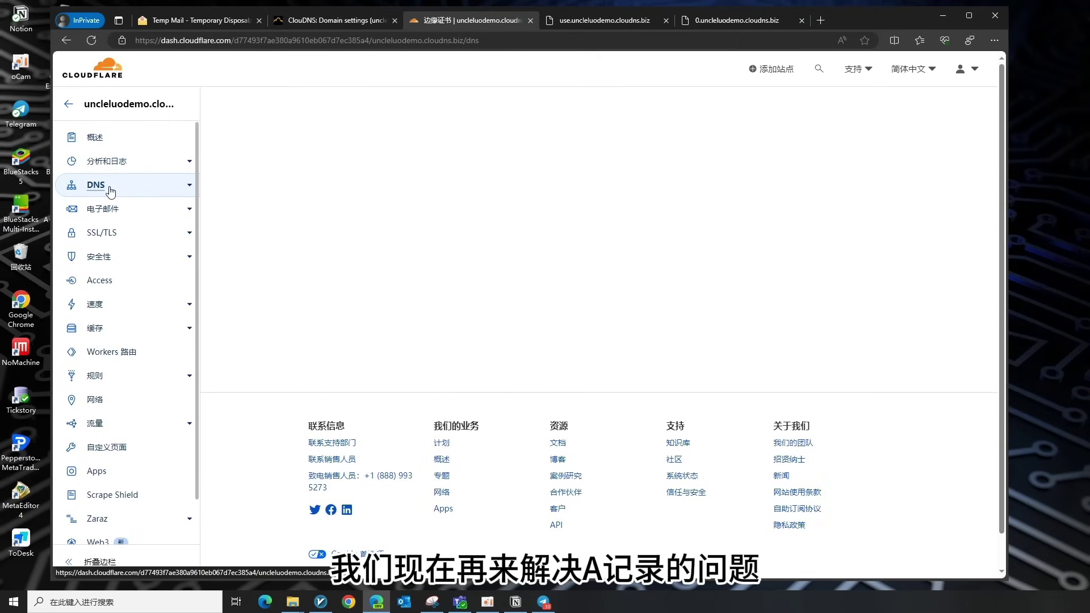
pyautogui.scroll(-2, 477, 283)
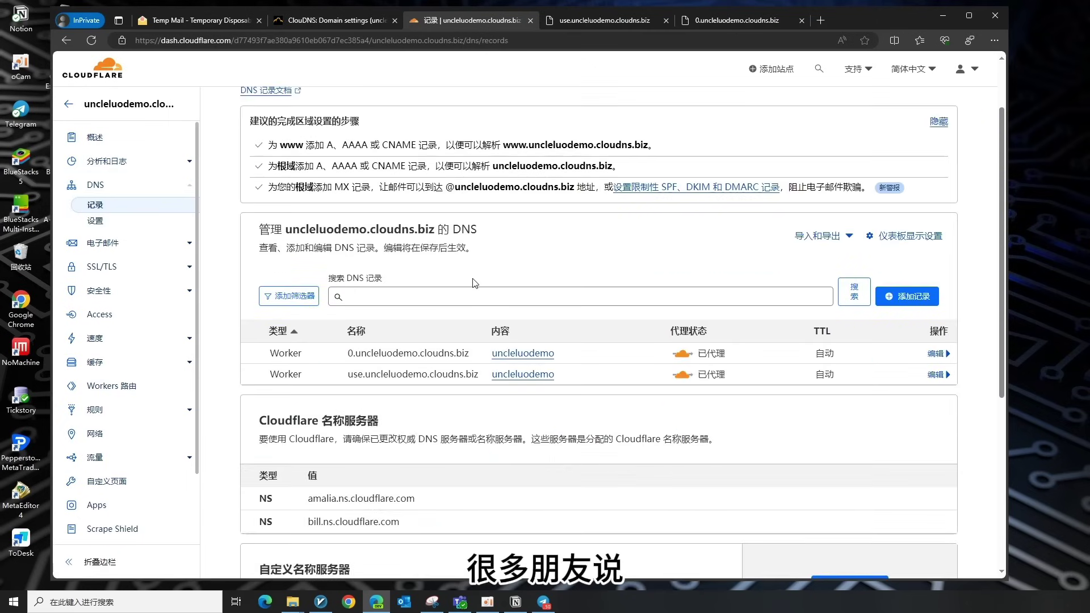
pyautogui.scroll(-2, 839, 322)
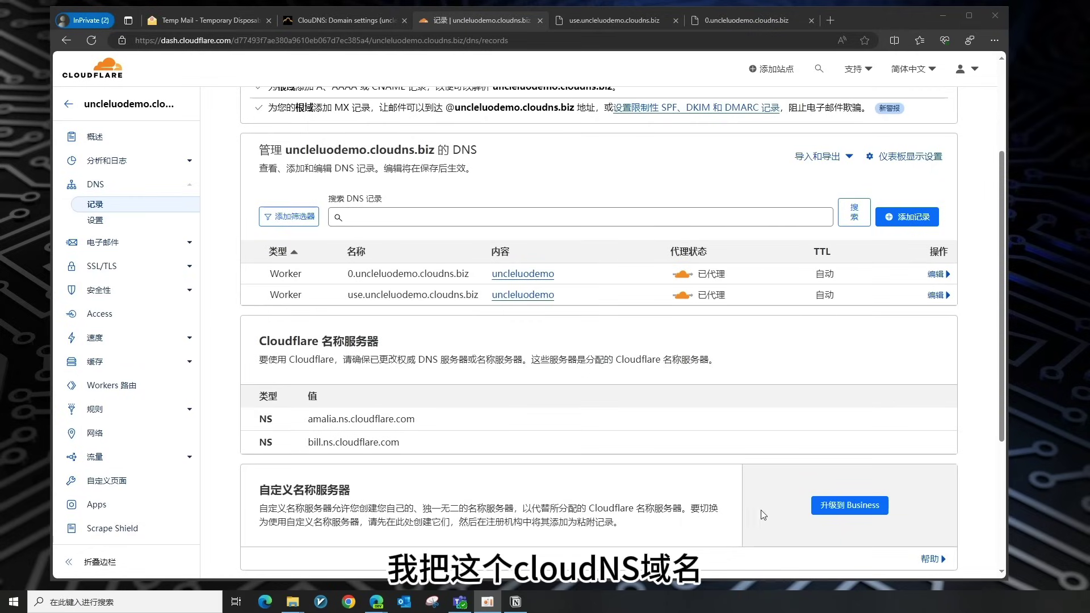
# Add a DNS-only A record named 'a' pointing to 192.9.165.92.
pyautogui.click(907, 216)
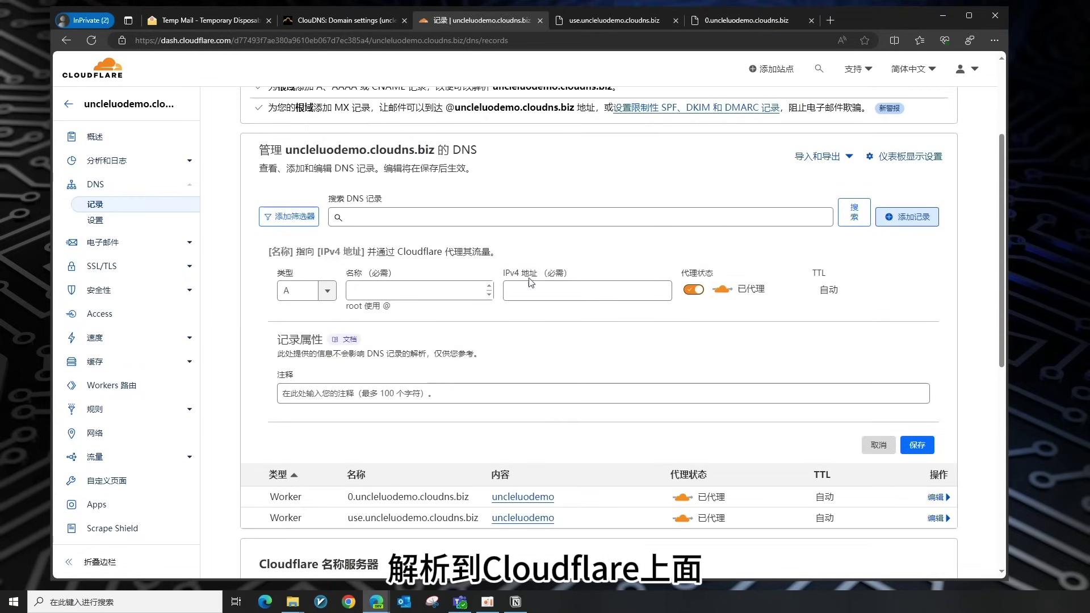
pyautogui.click(437, 290)
pyautogui.write('a')
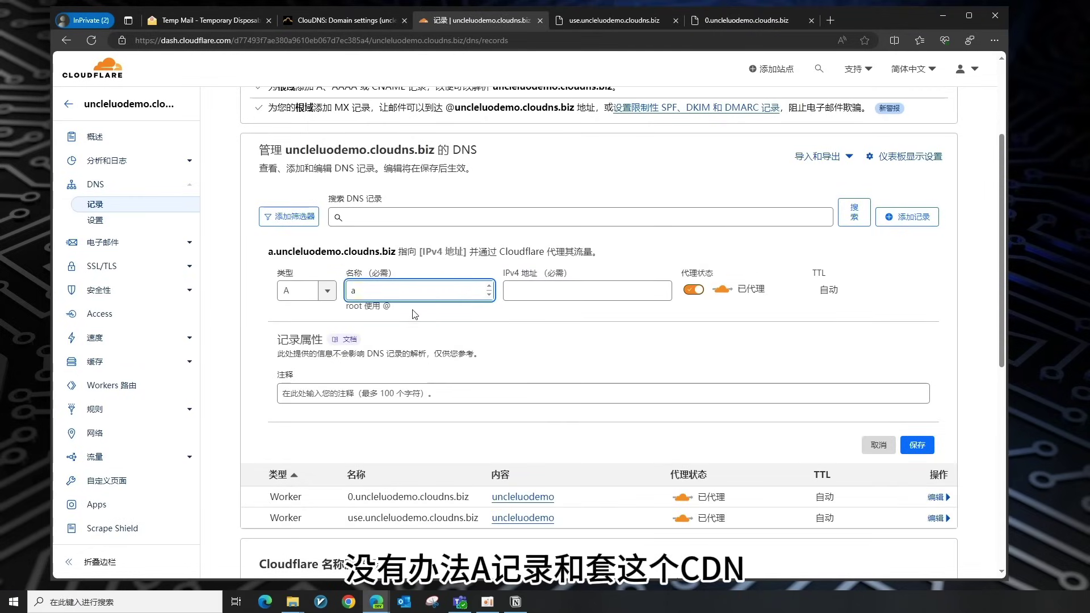
pyautogui.press('Tab')
pyautogui.write('192.9.165.92')
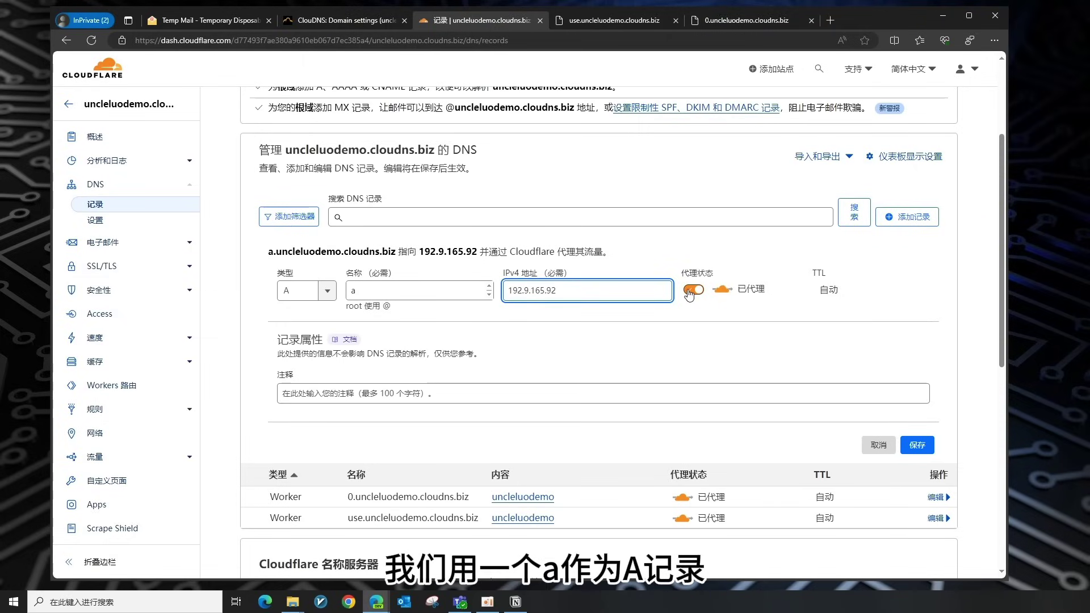
pyautogui.click(694, 290)
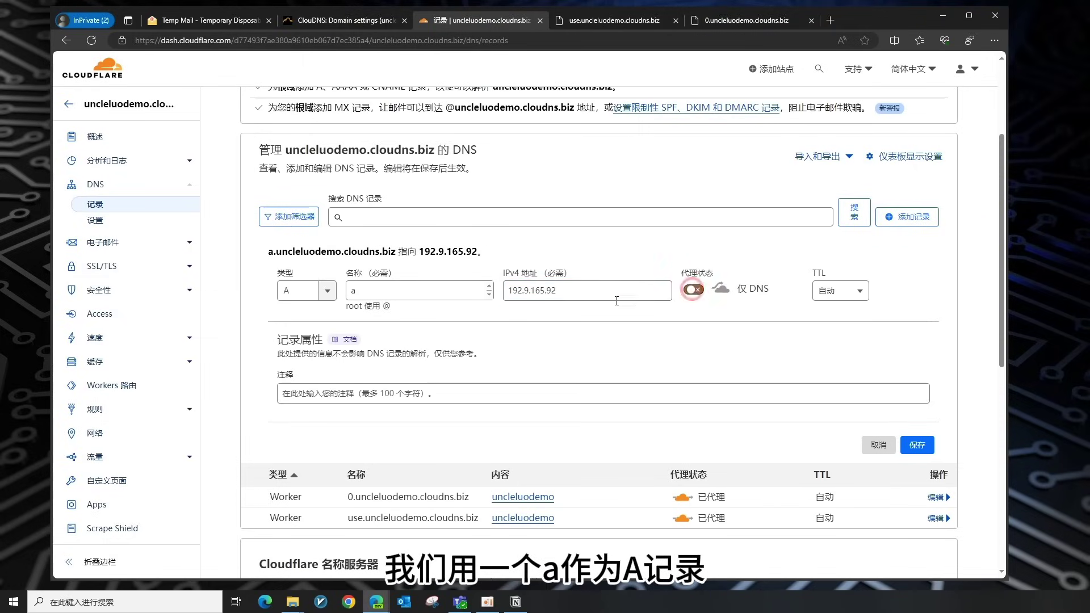
pyautogui.click(913, 445)
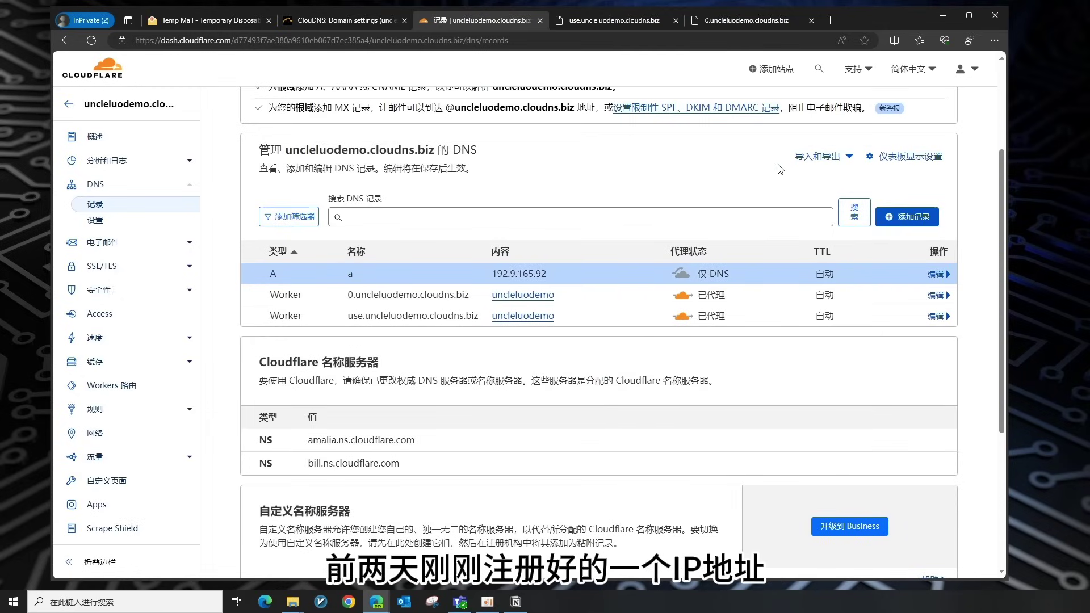
# Load ping.pe in a new browser tab.
pyautogui.click(831, 21)
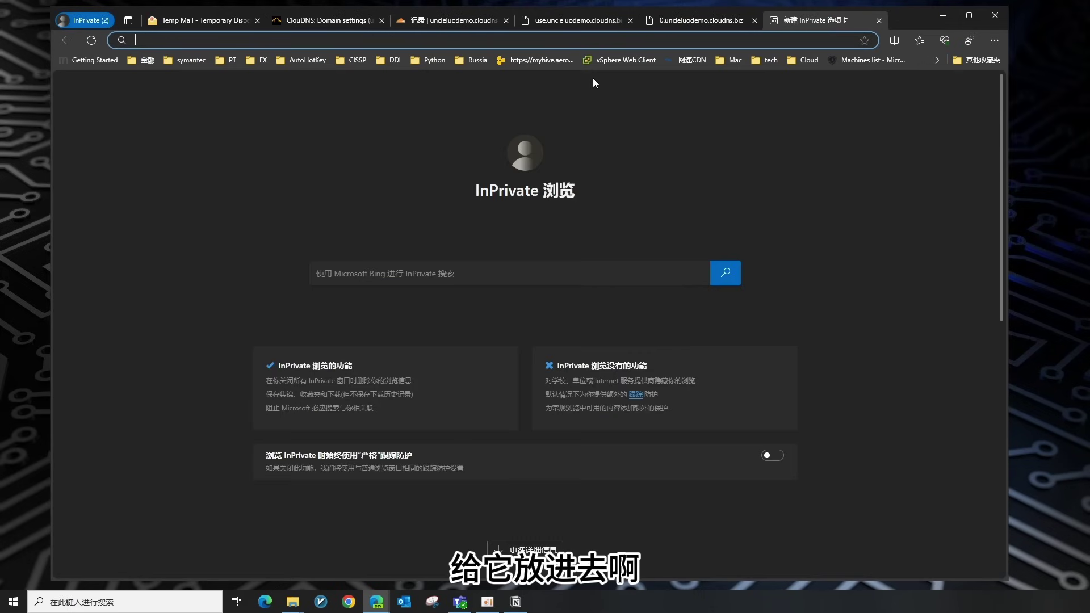
pyautogui.write('ping')
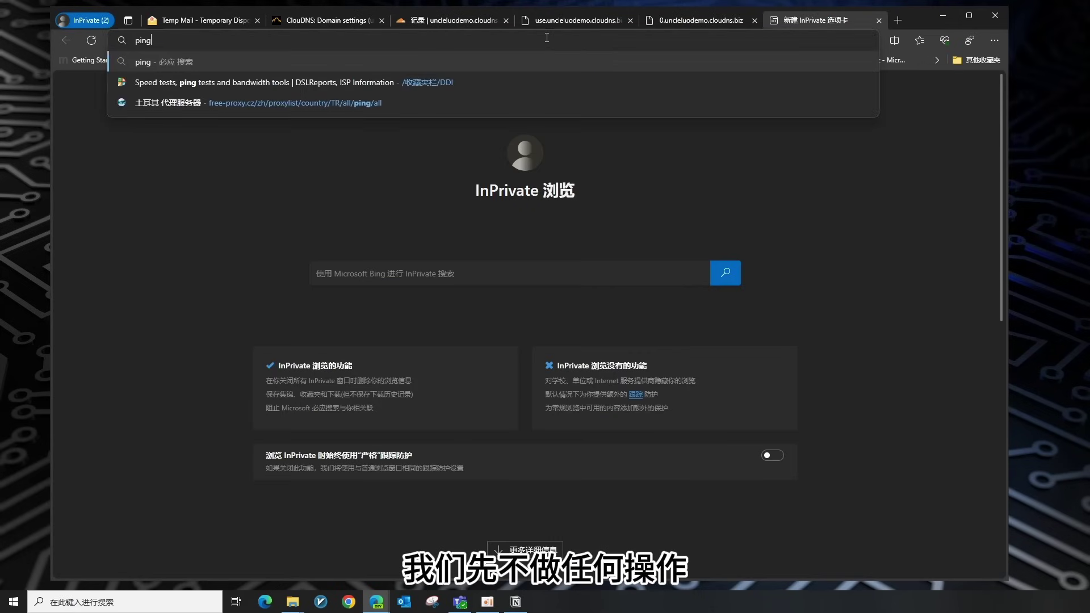
pyautogui.write('.pe')
pyautogui.press('Return')
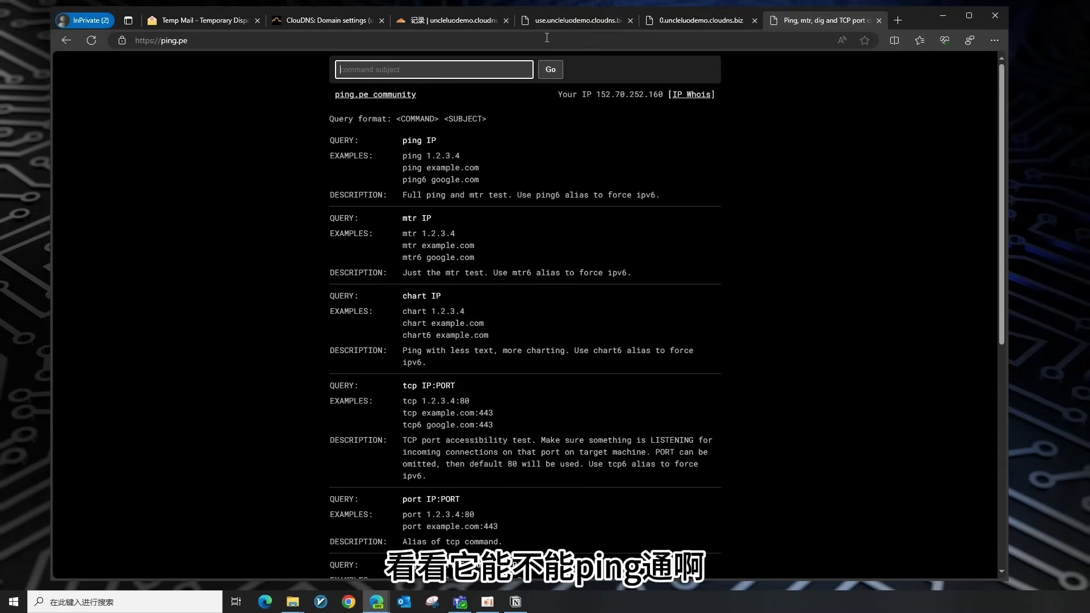
# Query a.uncleluodemo.cloudns.biz on ping.pe, which returns an Invalid command error.
pyautogui.click(428, 22)
pyautogui.moveTo(476, 299); pyautogui.dragTo(359, 300)
pyautogui.hotkey('ctrl', 'c')
pyautogui.click(383, 303)
pyautogui.click(818, 20)
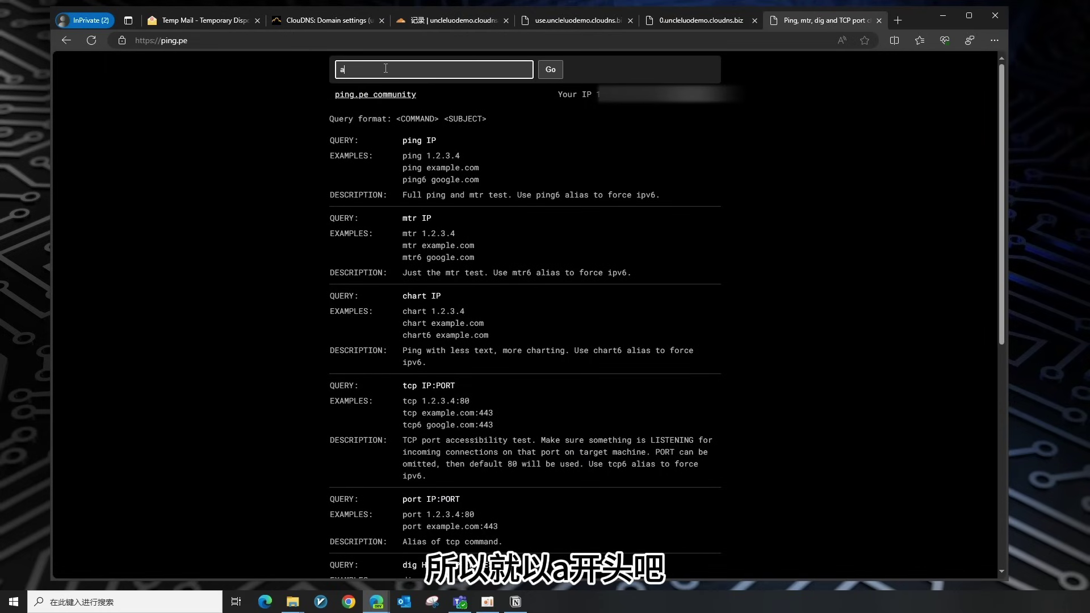
pyautogui.write('.')
pyautogui.hotkey('ctrl', 'v')
pyautogui.click(551, 72)
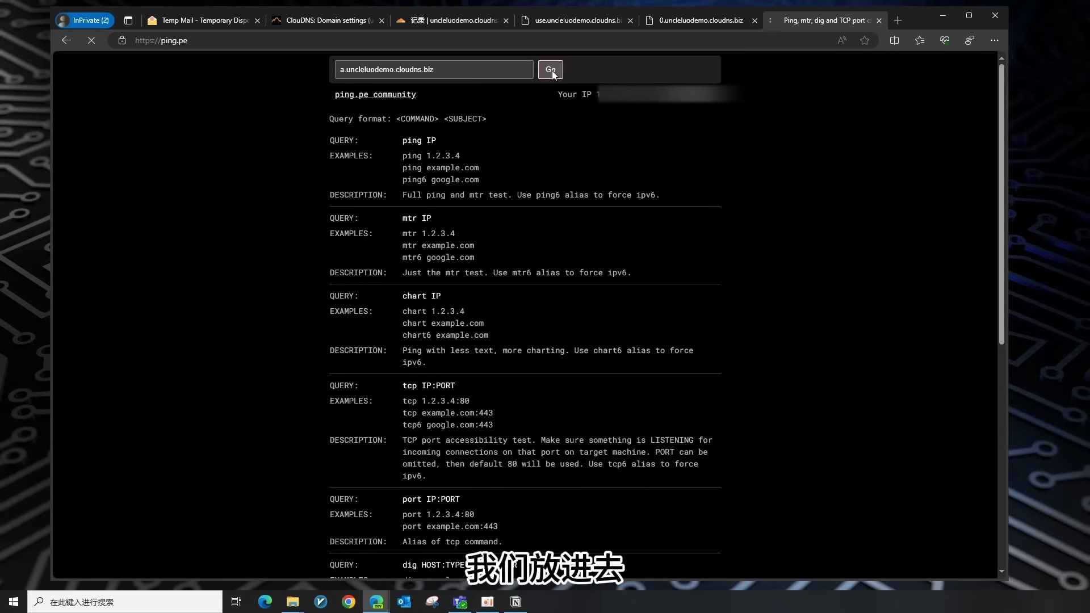
pyautogui.click(551, 71)
pyautogui.click(551, 70)
pyautogui.click(550, 70)
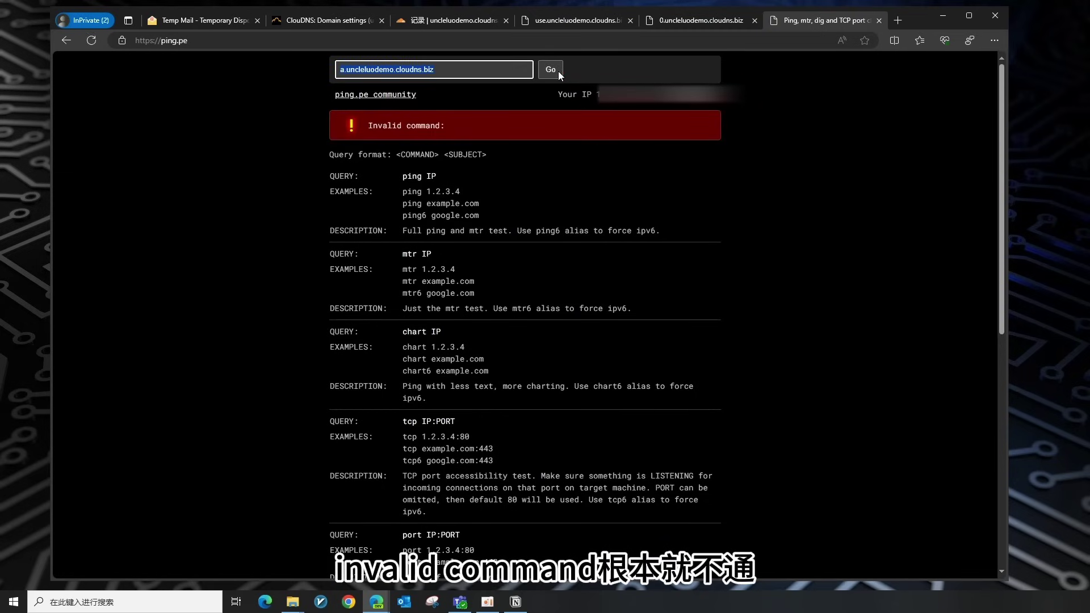
pyautogui.click(454, 20)
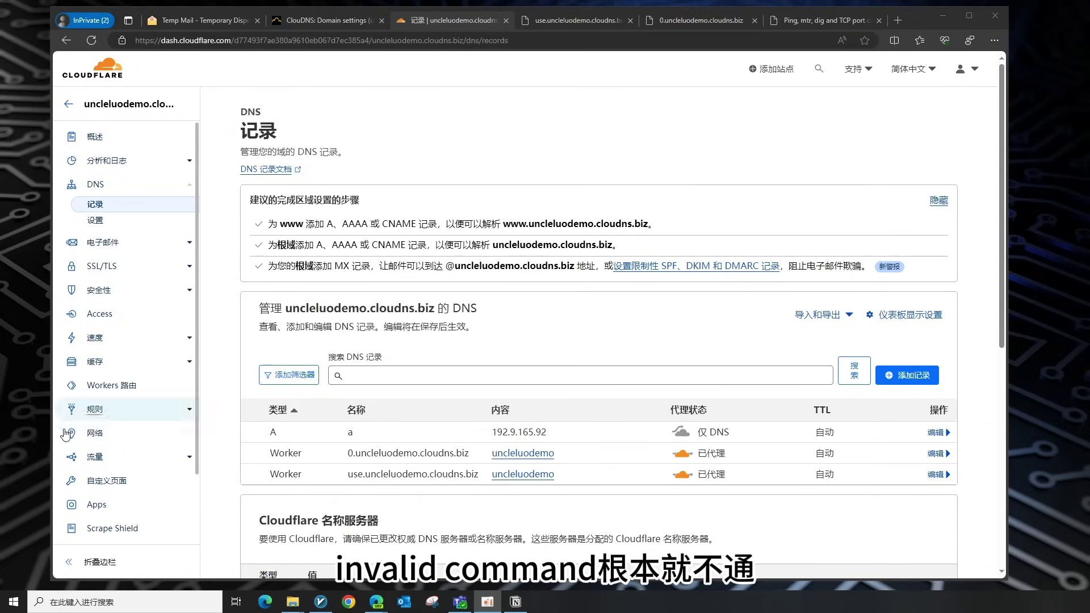
# Enable DNSSEC on the DNS settings page to show the DS record details.
pyautogui.click(98, 220)
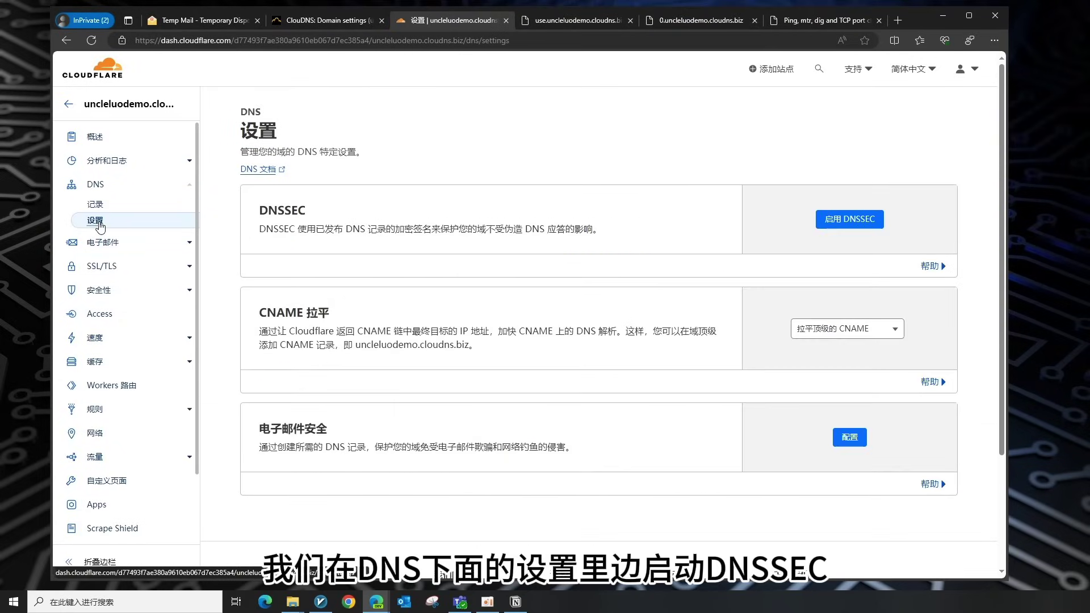
pyautogui.click(836, 226)
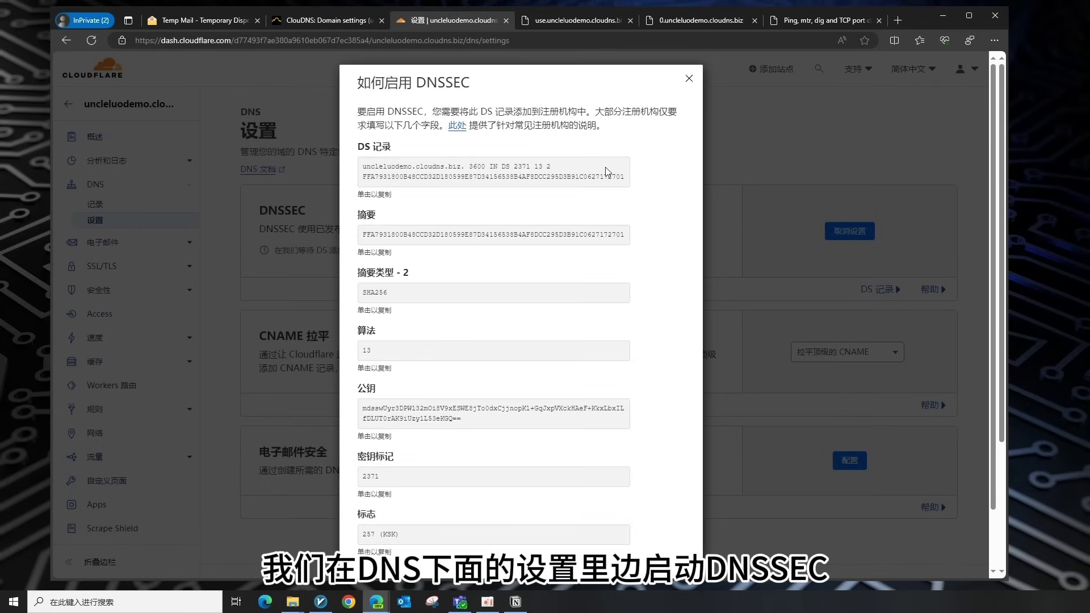
# Filter ClouDNS to NS records and add one for host a pointing to amalia.ns.cloudflare.com.
pyautogui.click(328, 21)
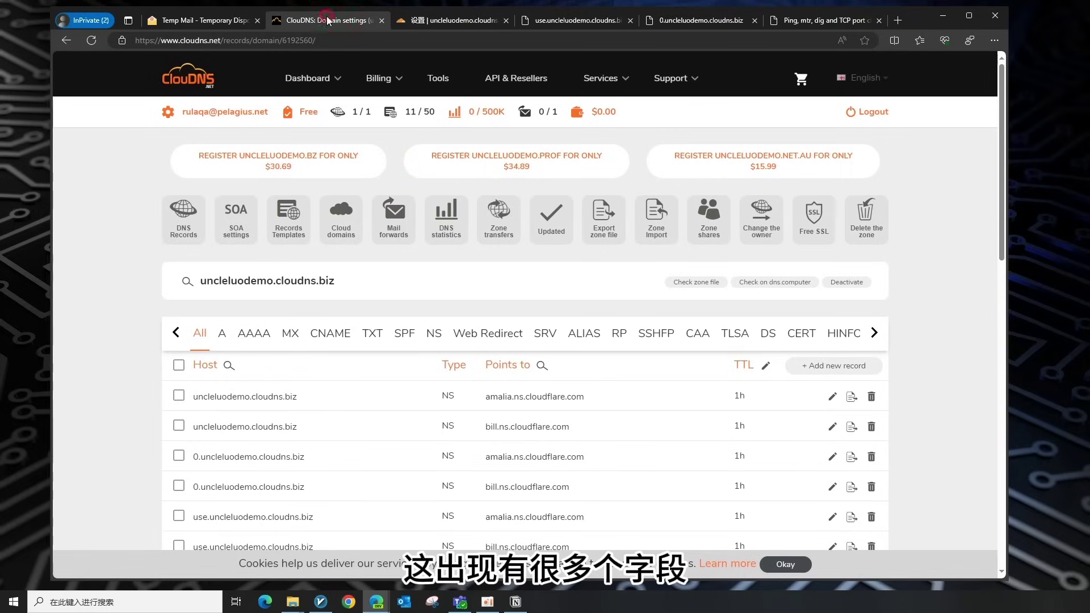
pyautogui.scroll(-2, 669, 267)
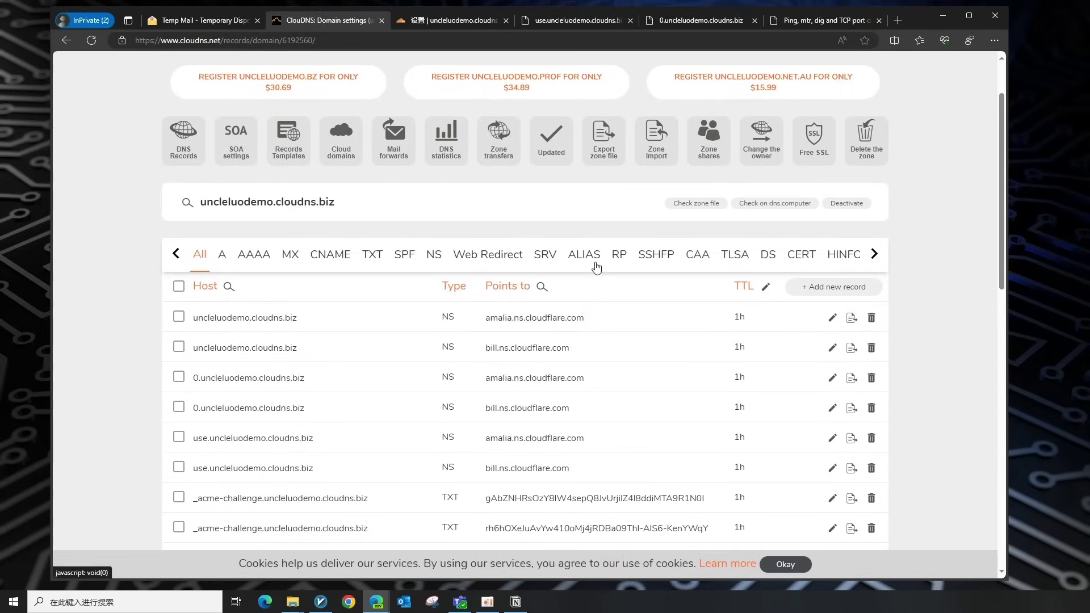
pyautogui.click(434, 263)
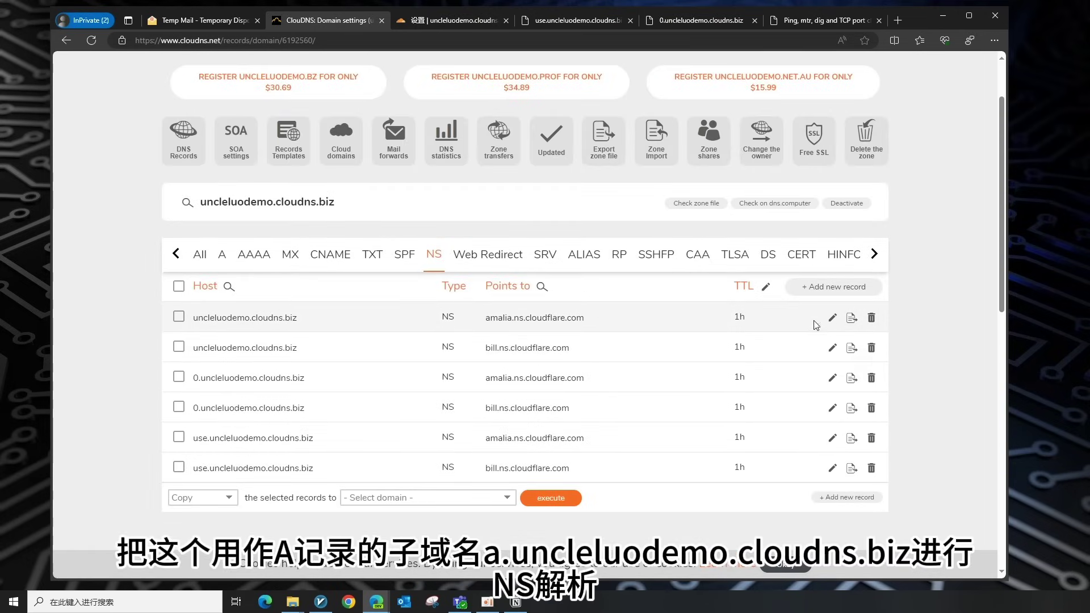
pyautogui.click(852, 378)
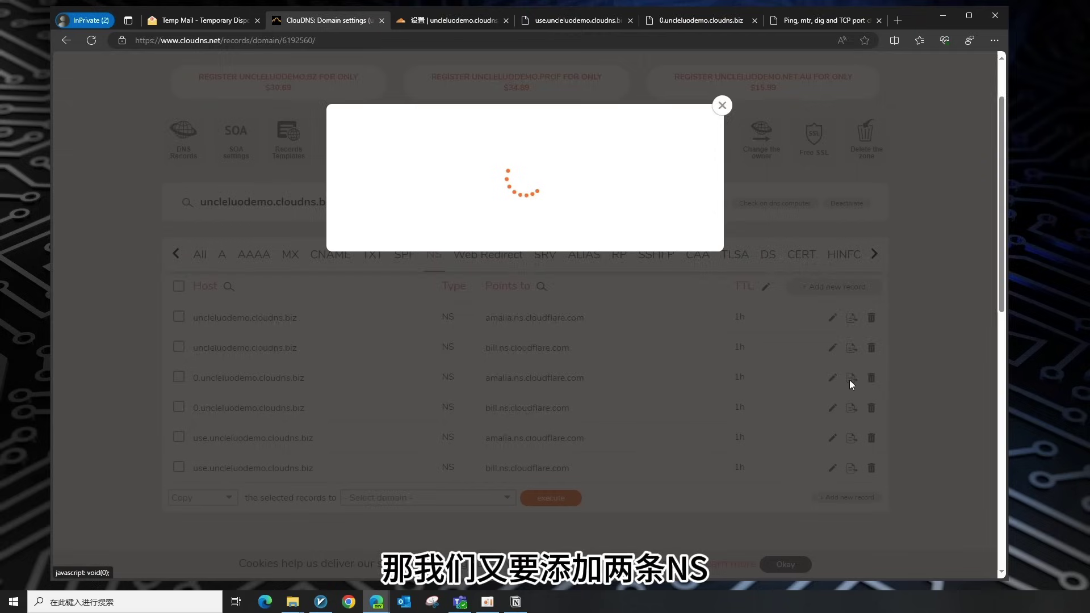
pyautogui.moveTo(386, 235); pyautogui.dragTo(335, 240)
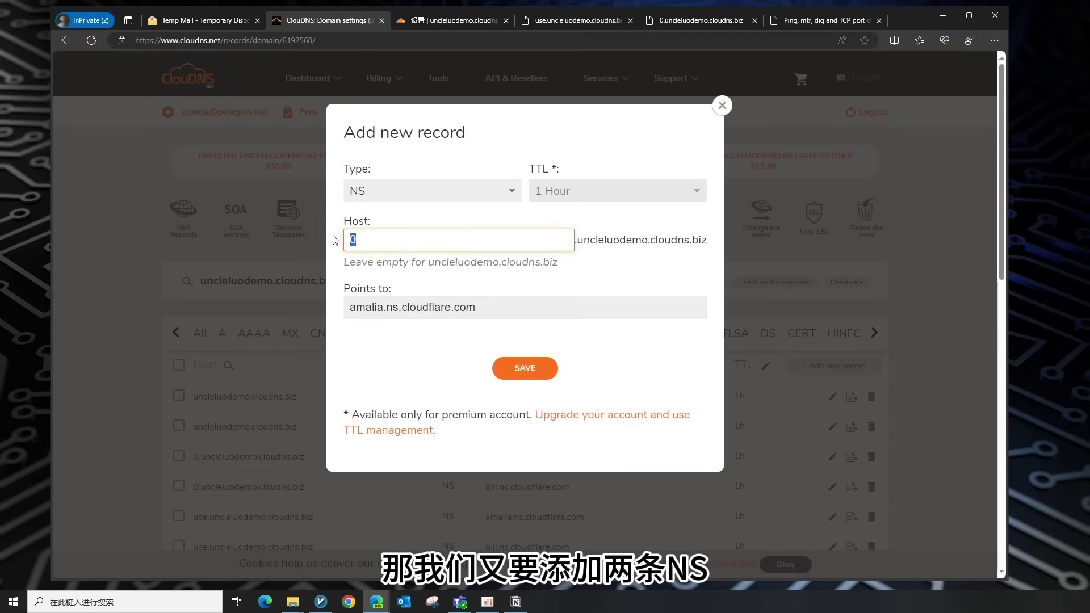
pyautogui.write('a')
pyautogui.click(527, 369)
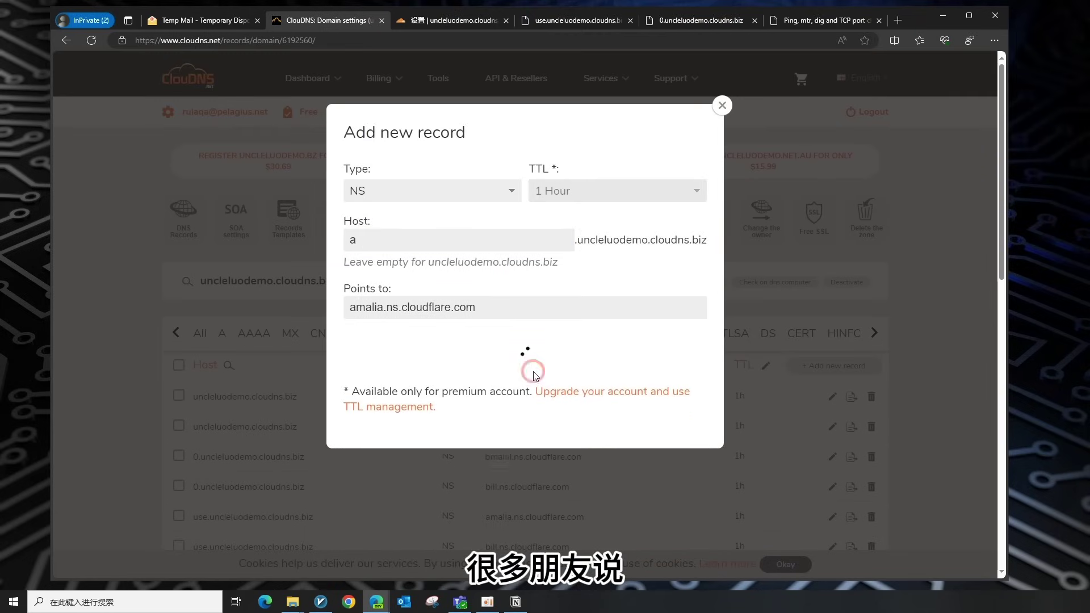
# Add a second NS record for host a pointing to bill.ns.cloudflare.com.
pyautogui.scroll(-3, 538, 376)
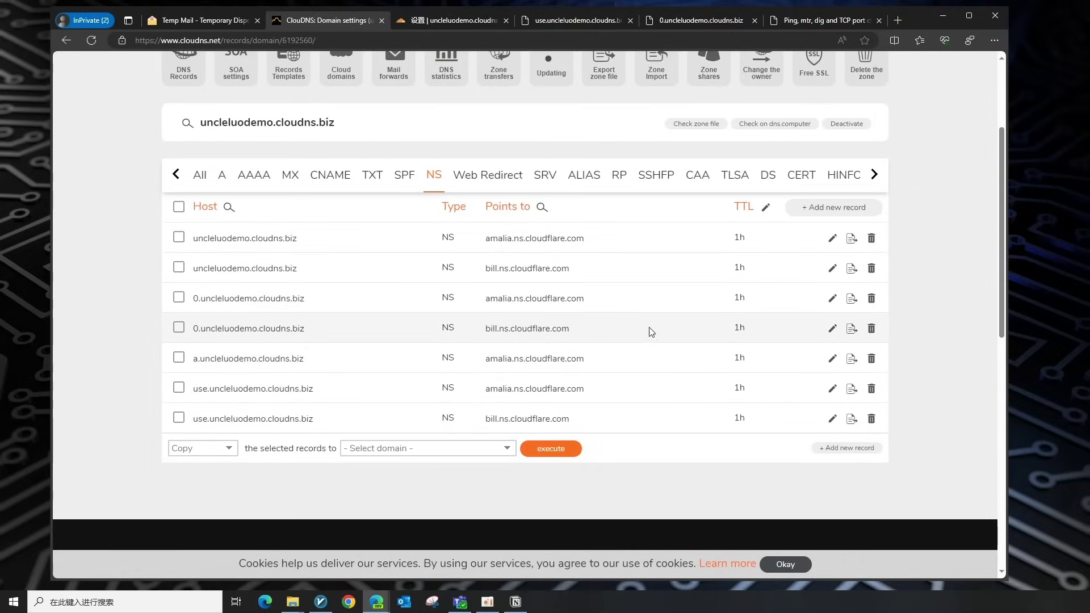
pyautogui.click(852, 329)
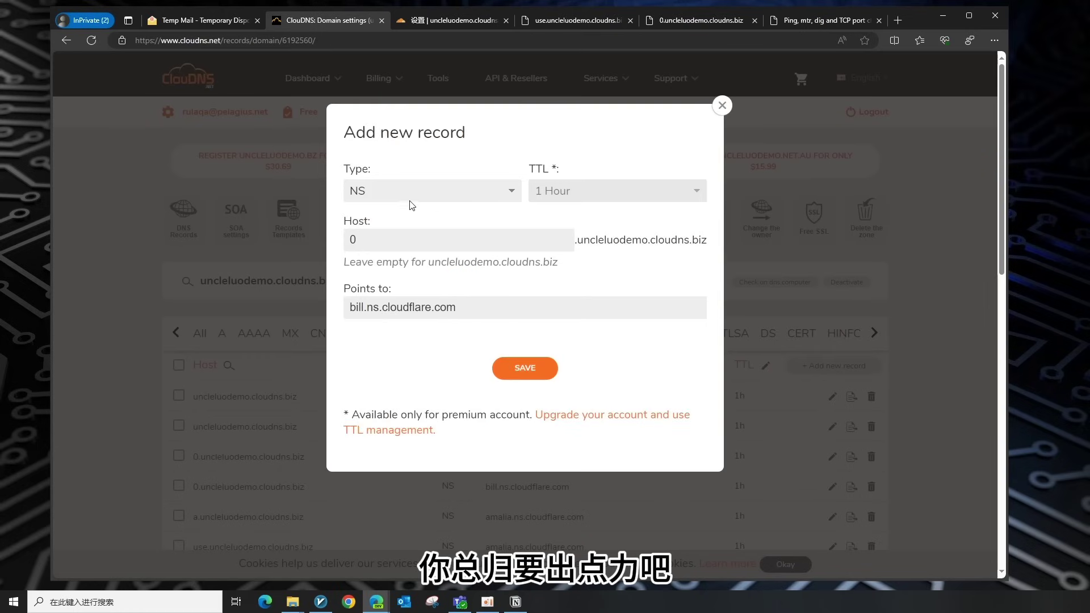
pyautogui.click(392, 238)
pyautogui.click(536, 371)
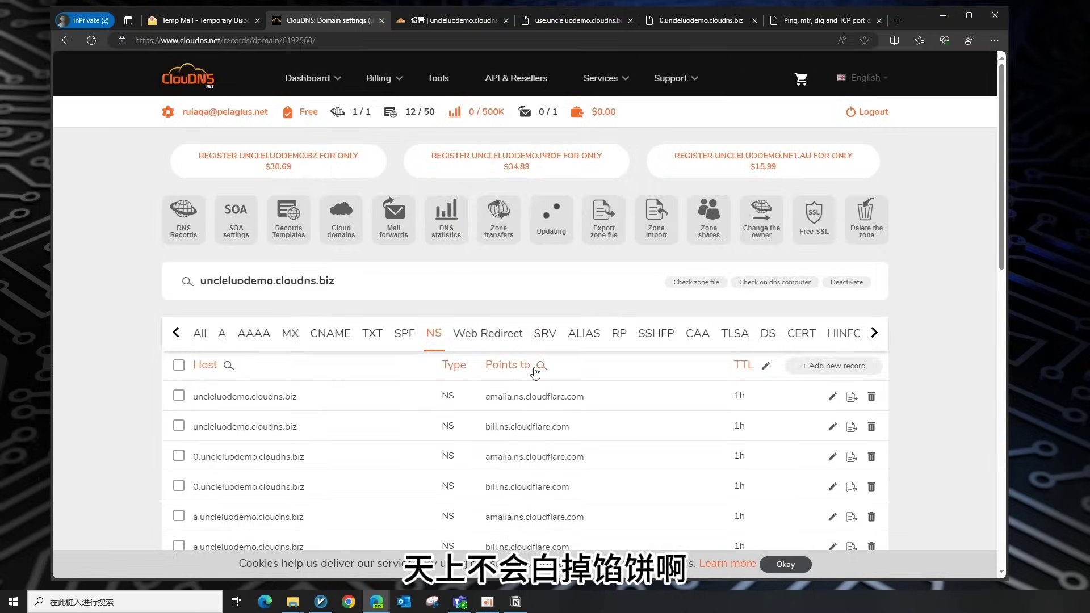
# Check both new a.uncleluodemo.cloudns.biz NS entries, then show the empty DS records list.
pyautogui.scroll(-3, 536, 372)
pyautogui.doubleClick(248, 358)
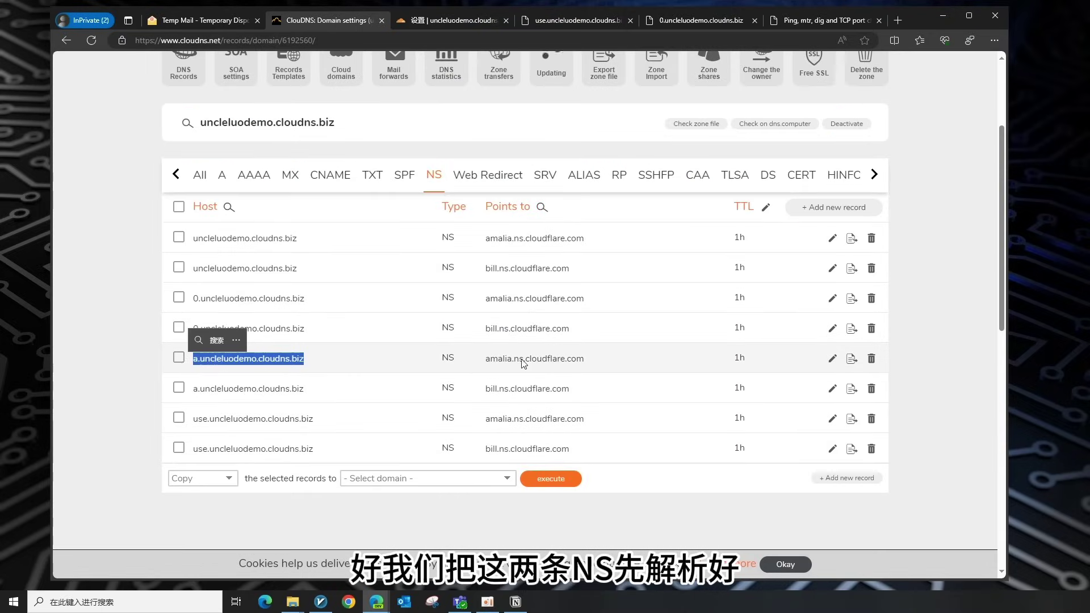
pyautogui.moveTo(340, 388); pyautogui.dragTo(193, 389)
pyautogui.click(543, 534)
pyautogui.scroll(3, 566, 495)
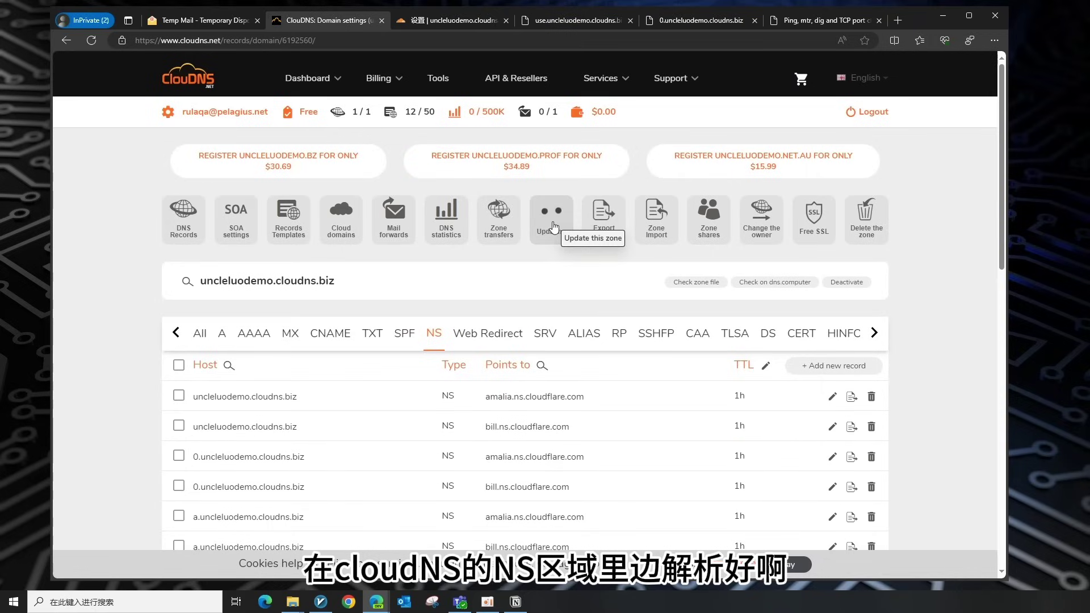
pyautogui.click(768, 333)
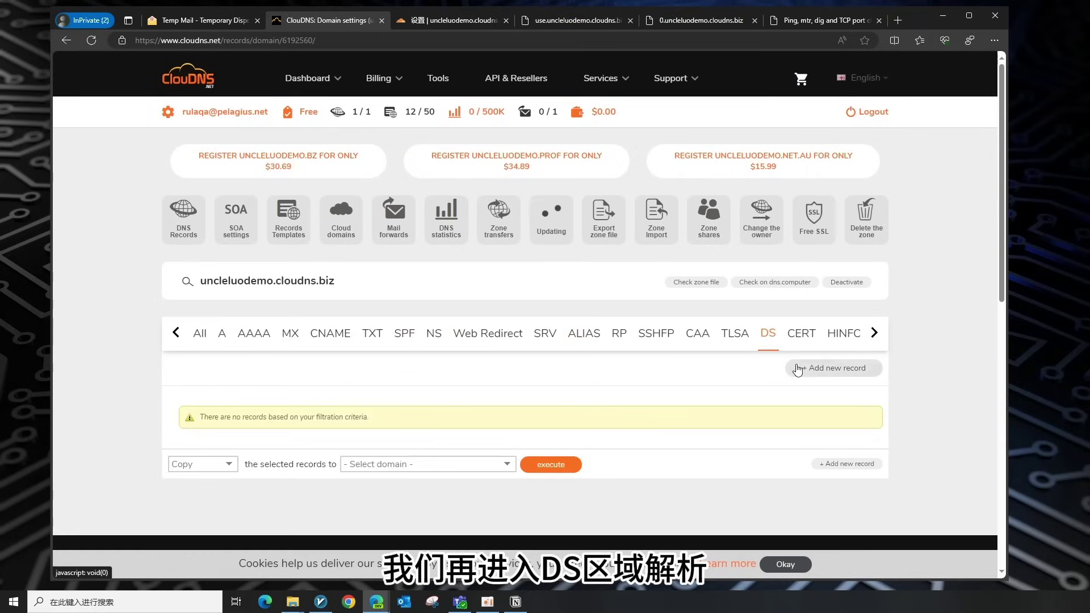
# Start a new DS record with host a and key tag 2371 from Cloudflare.
pyautogui.click(814, 367)
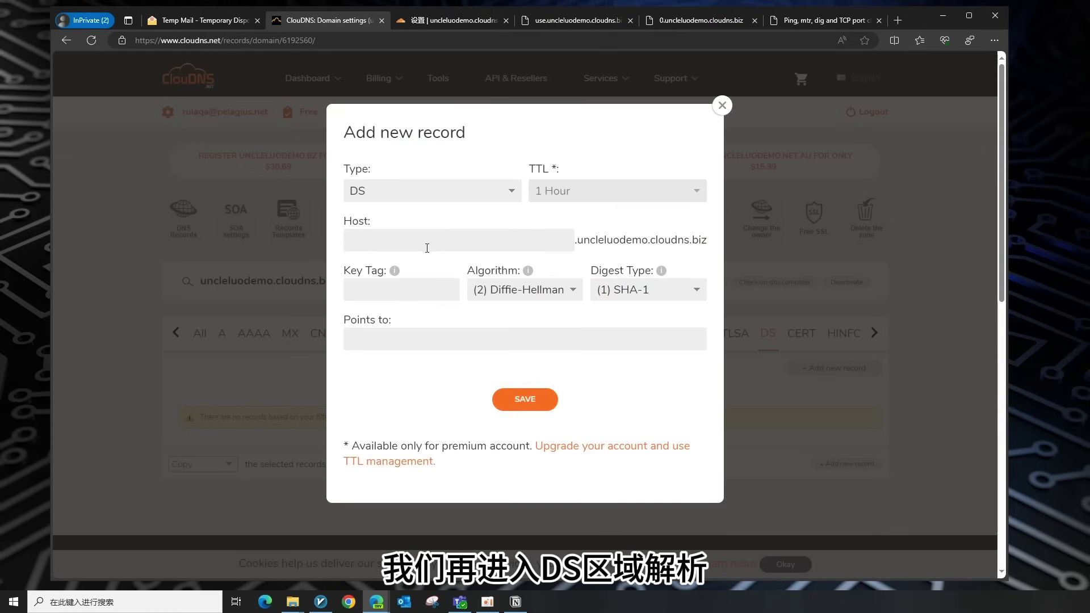
pyautogui.click(427, 243)
pyautogui.write('a')
pyautogui.click(422, 287)
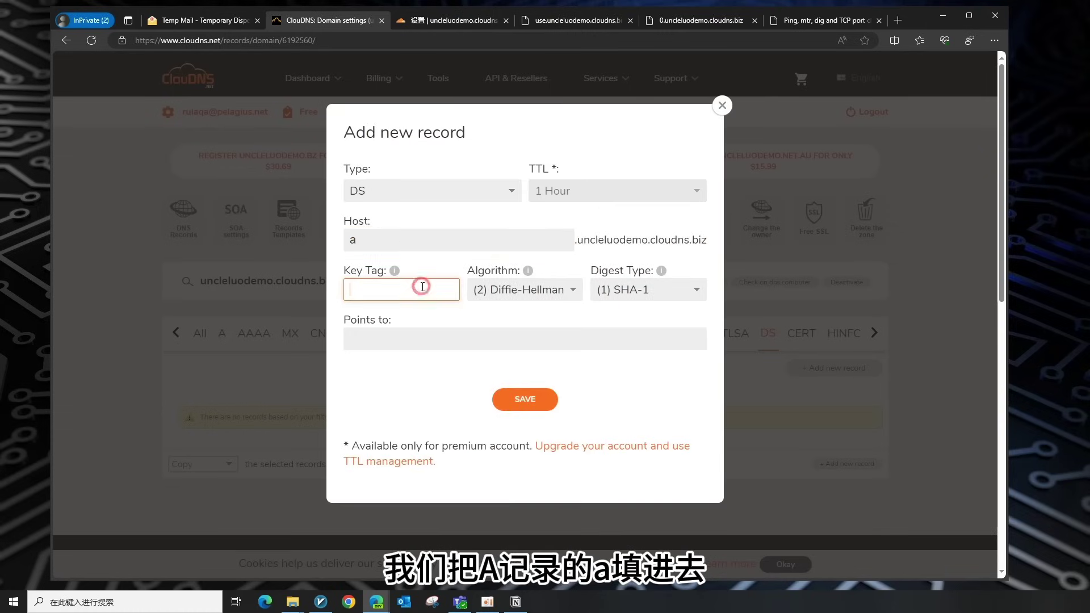
pyautogui.click(458, 19)
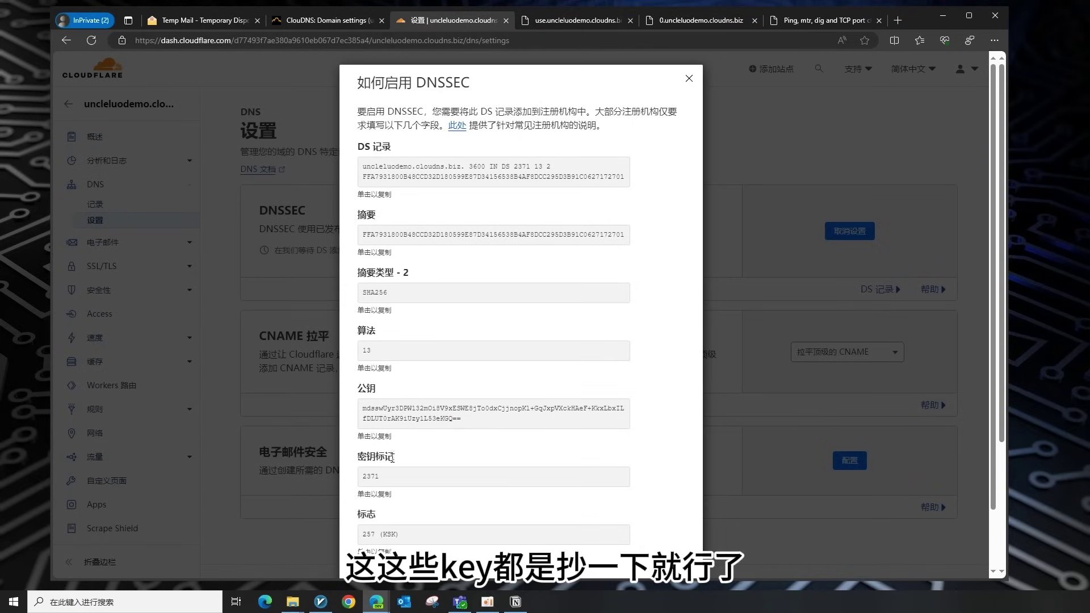
pyautogui.click(388, 477)
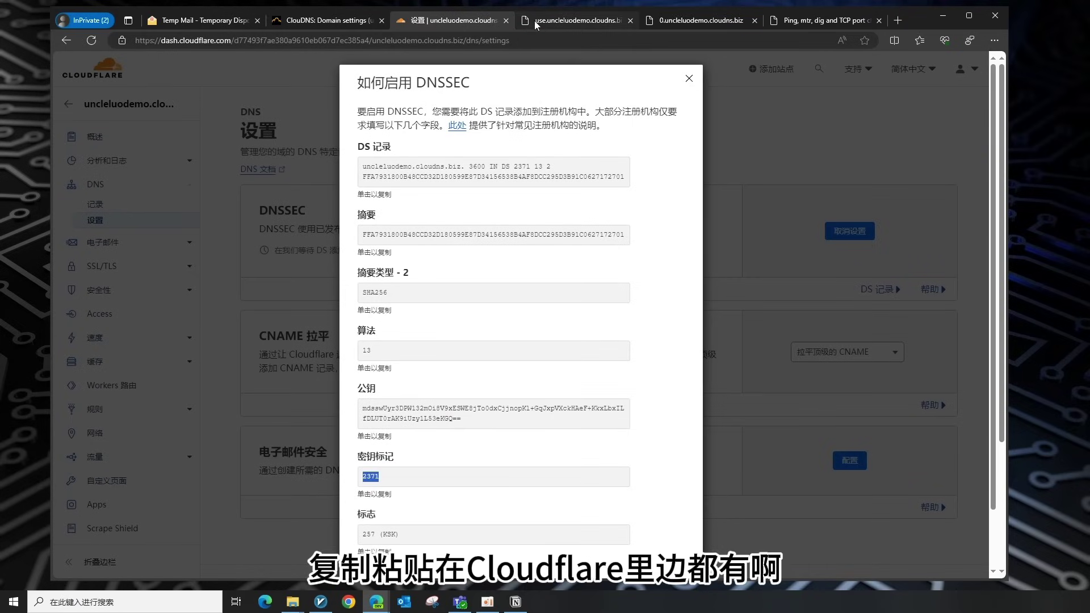
pyautogui.hotkey('ctrl', 'Tab')
pyautogui.click(454, 20)
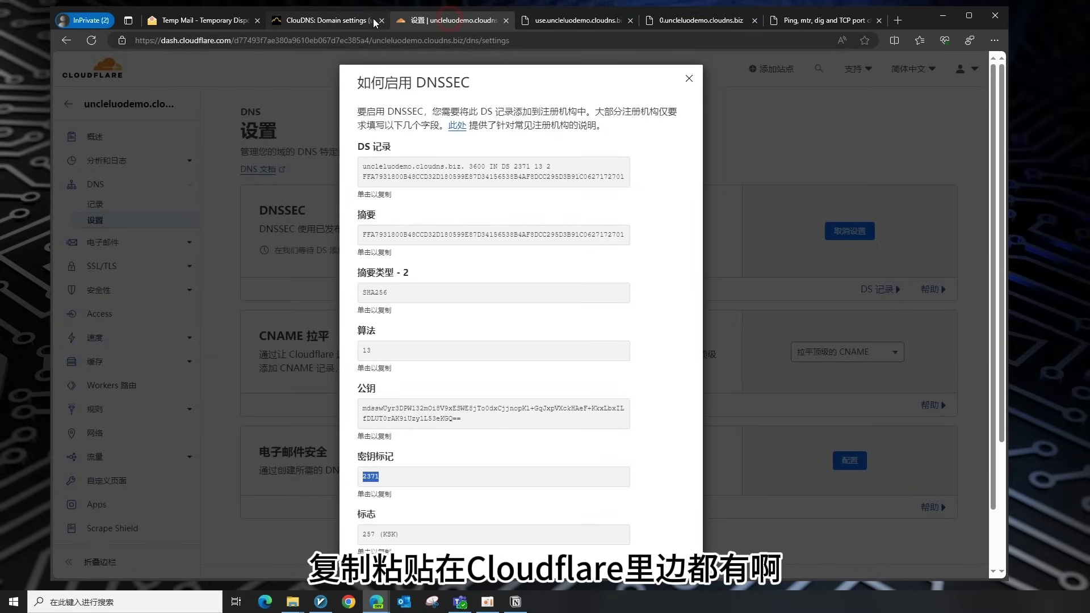
pyautogui.click(356, 21)
pyautogui.write('2371')
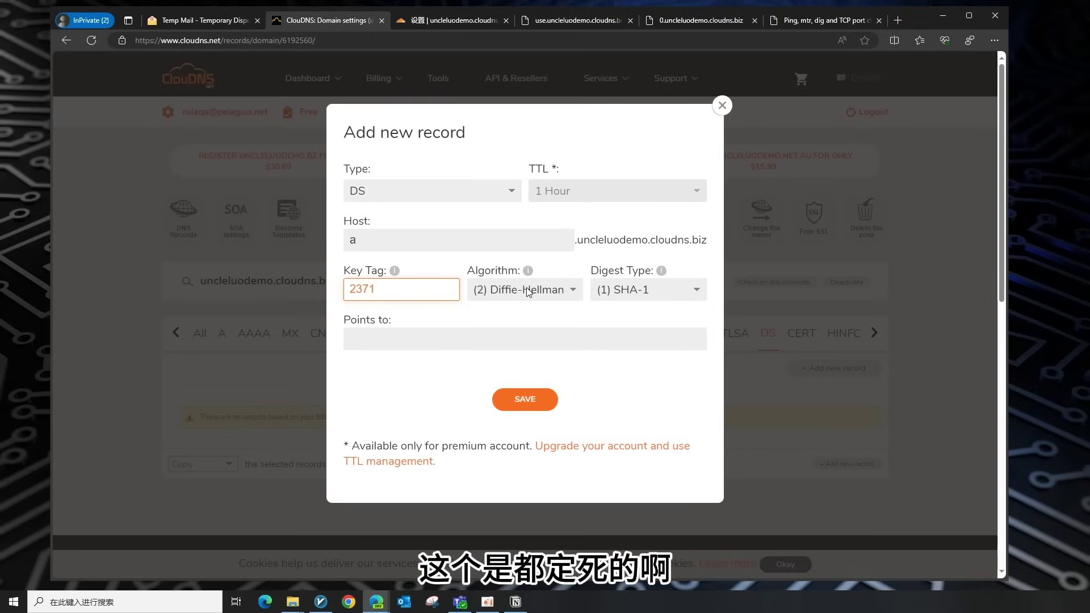
# Set algorithm (13) ECDSA Curve P-256 with SHA-256 and digest type SHA-256.
pyautogui.click(441, 22)
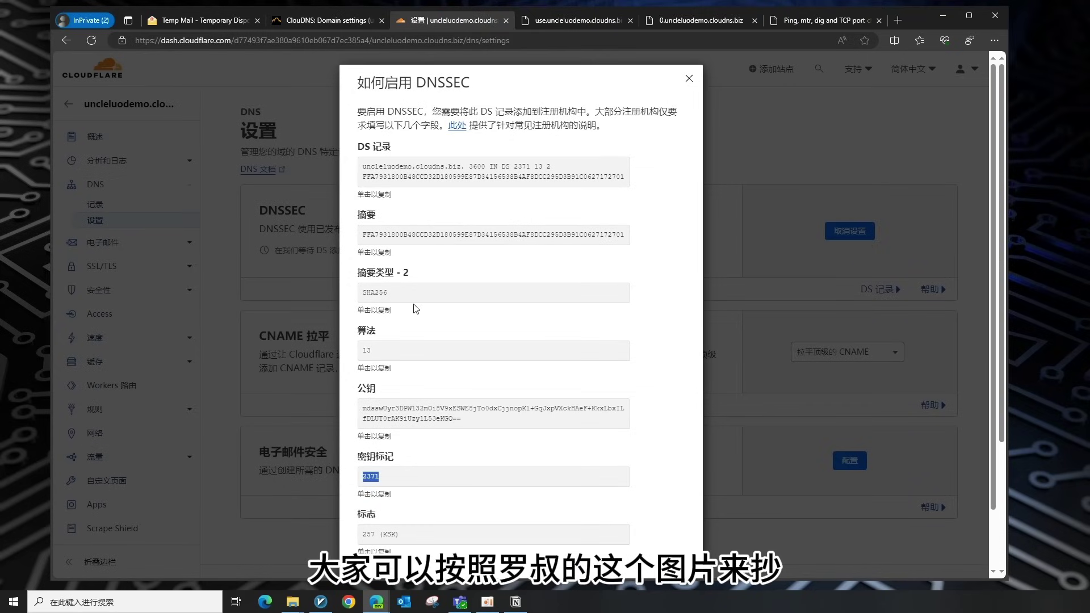
pyautogui.click(396, 292)
pyautogui.click(397, 351)
pyautogui.click(358, 21)
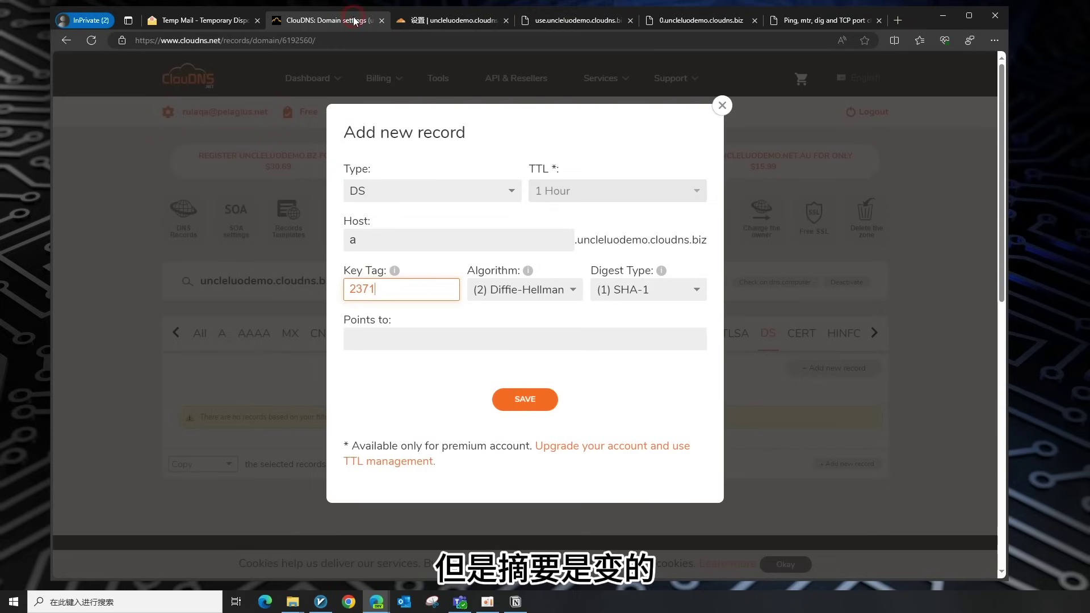
pyautogui.click(572, 290)
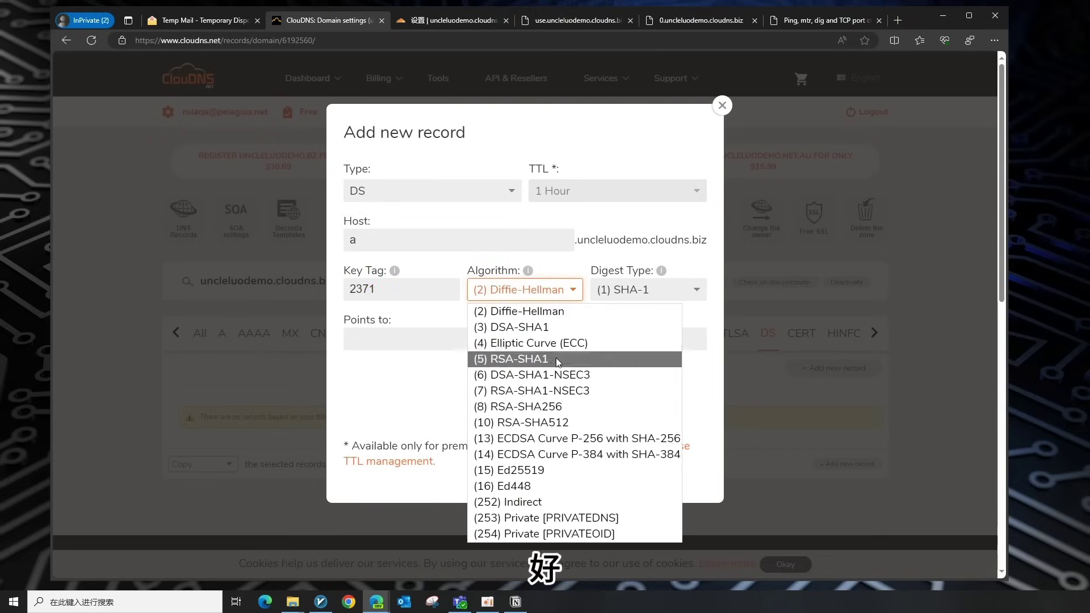
pyautogui.click(549, 439)
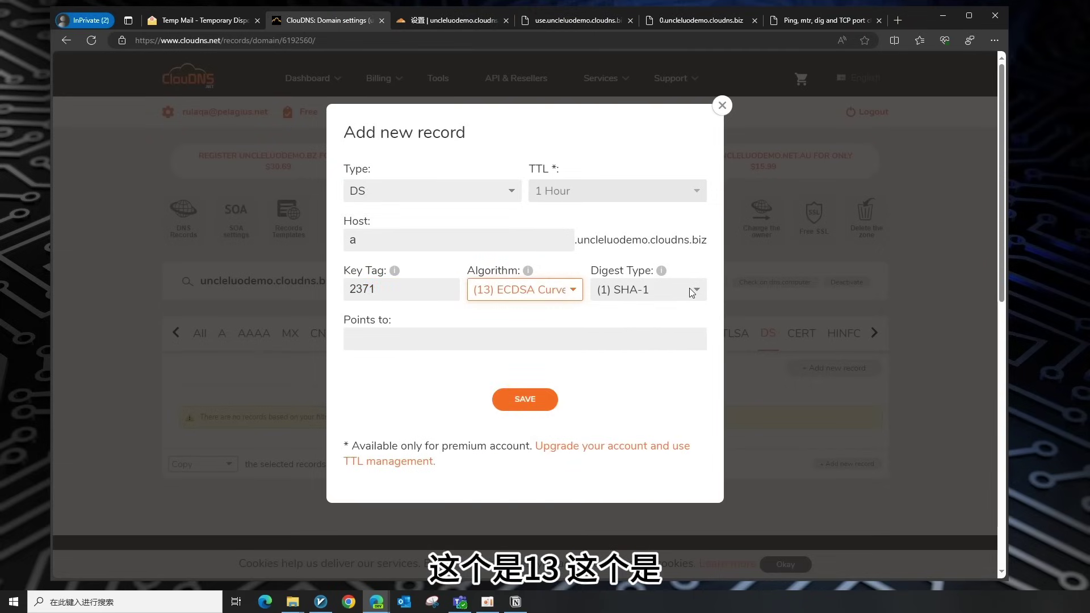
pyautogui.click(690, 291)
pyautogui.click(661, 324)
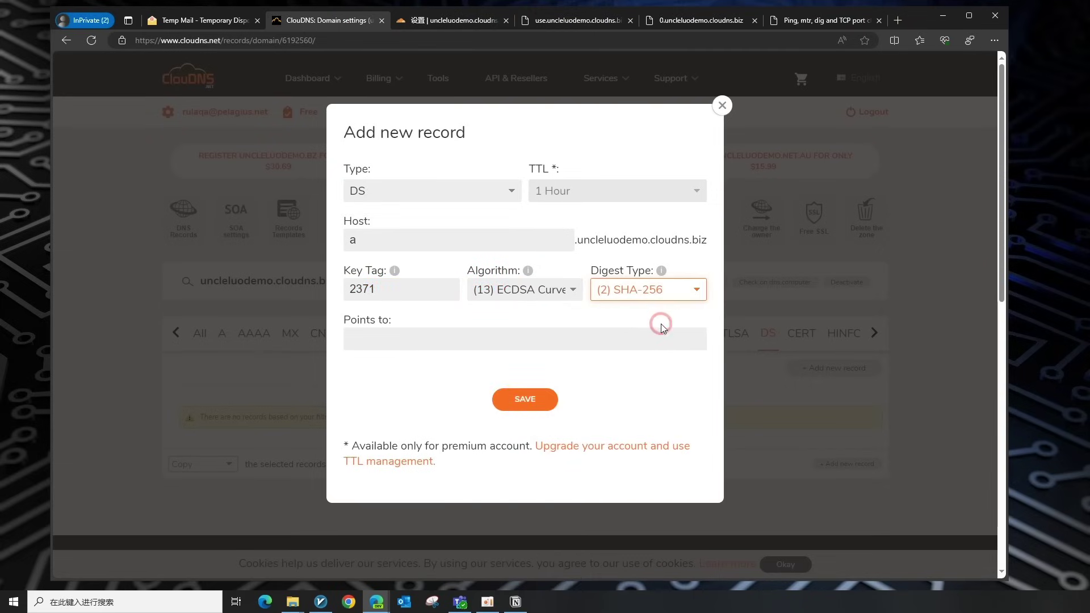
# Paste Cloudflare's DS digest into Points to and save the record.
pyautogui.click(590, 335)
pyautogui.click(559, 312)
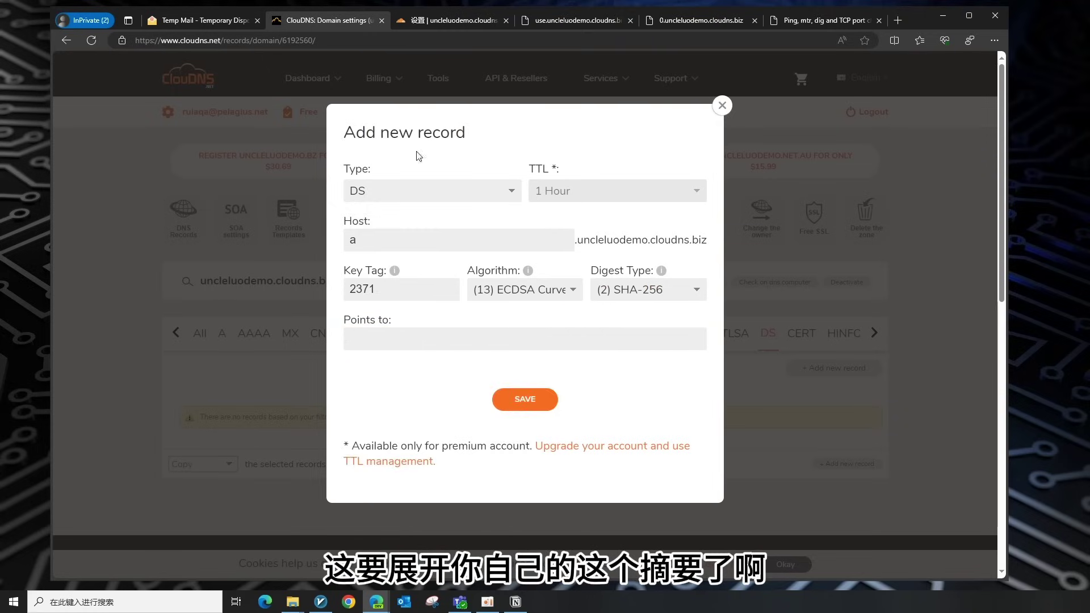
pyautogui.click(429, 19)
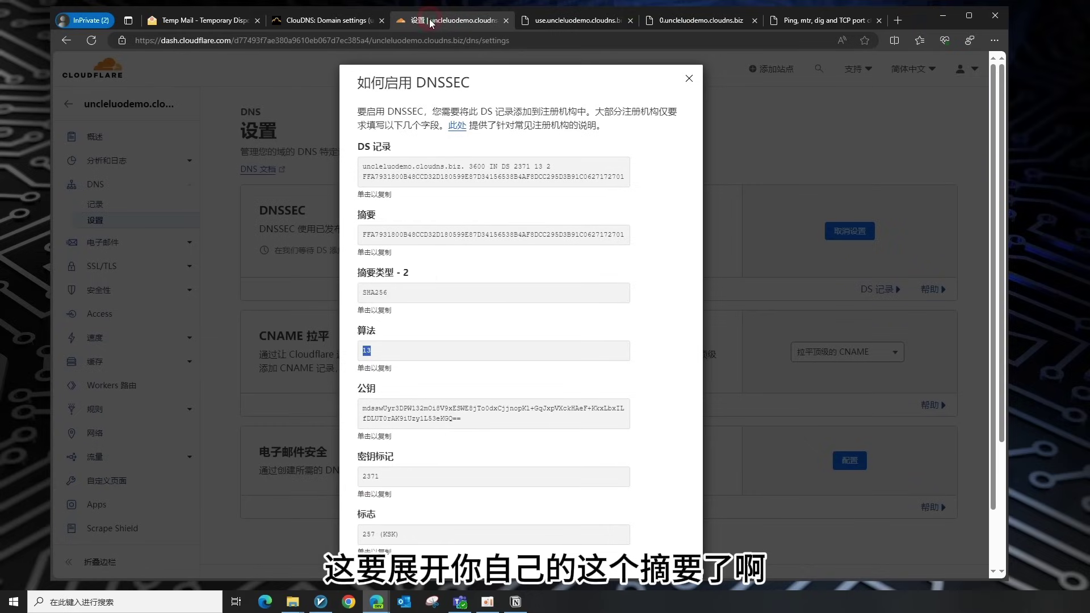
pyautogui.click(373, 233)
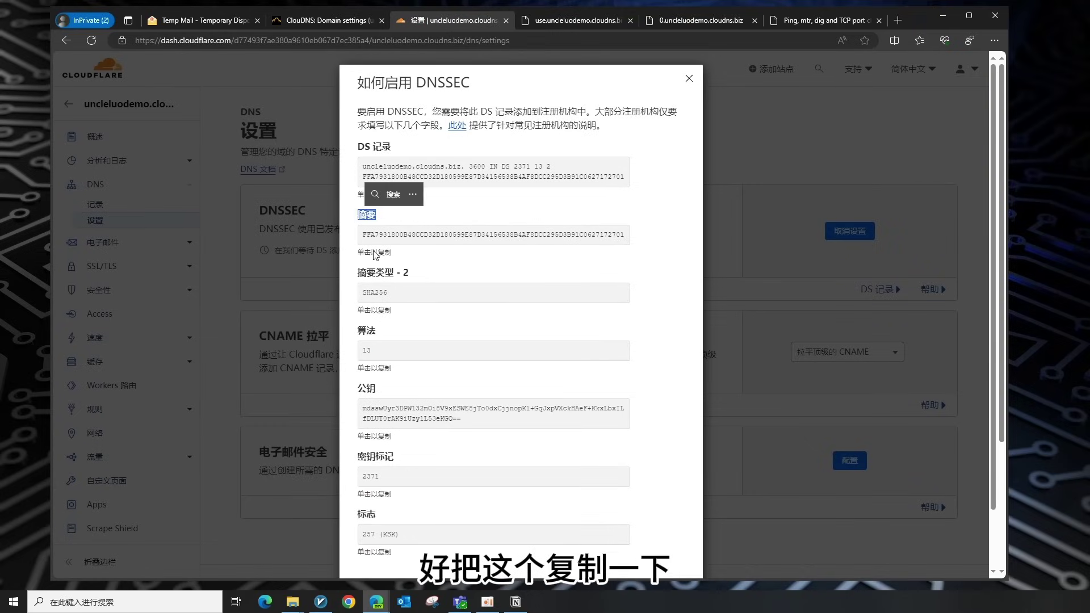
pyautogui.click(374, 252)
pyautogui.click(326, 20)
pyautogui.click(437, 341)
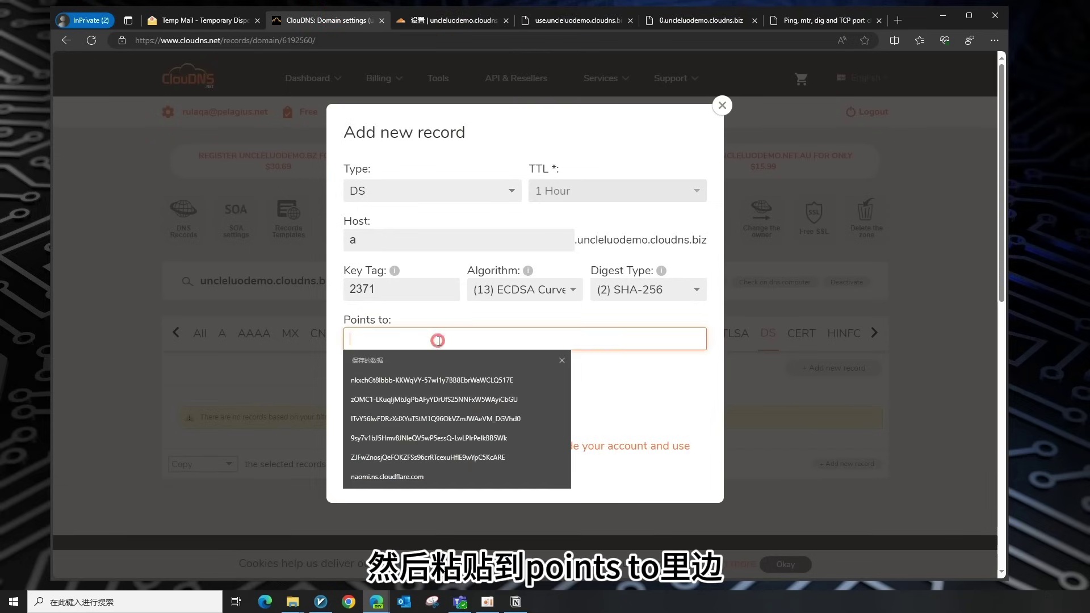
pyautogui.hotkey('ctrl', 'v')
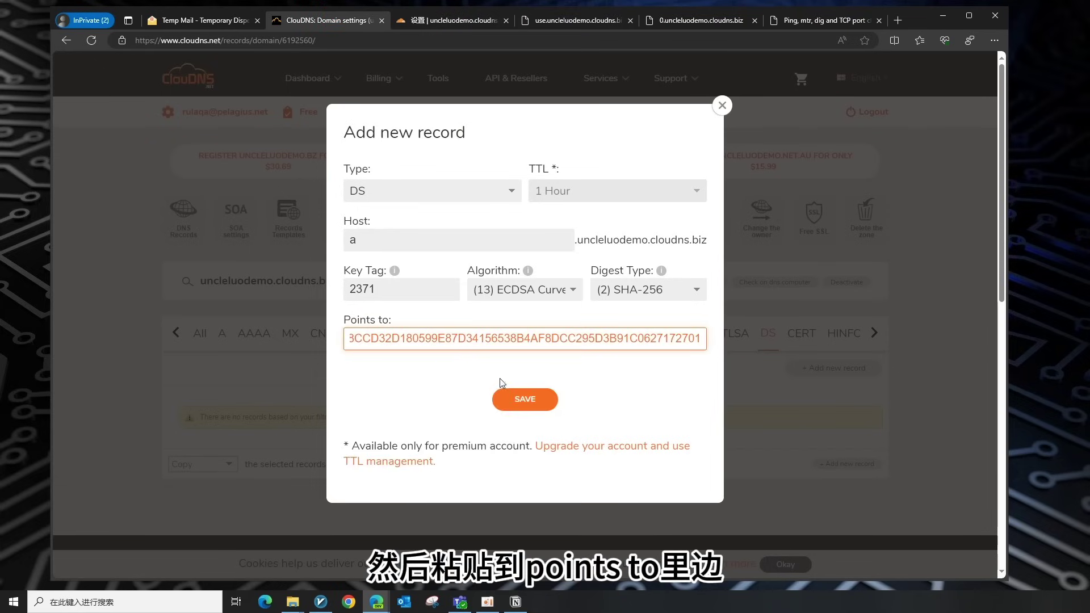
pyautogui.click(527, 402)
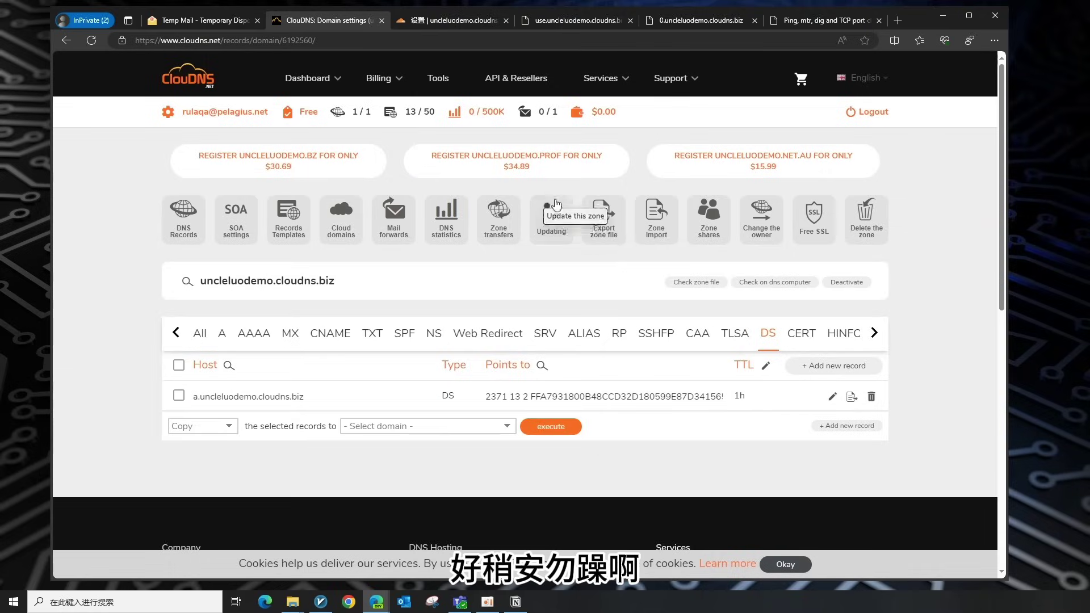
# Rerun the ping.pe test; a.uncleluodemo.cloudns.biz resolves to 192.9.165.92 (Australia, New South Wales).
pyautogui.click(824, 19)
pyautogui.click(551, 70)
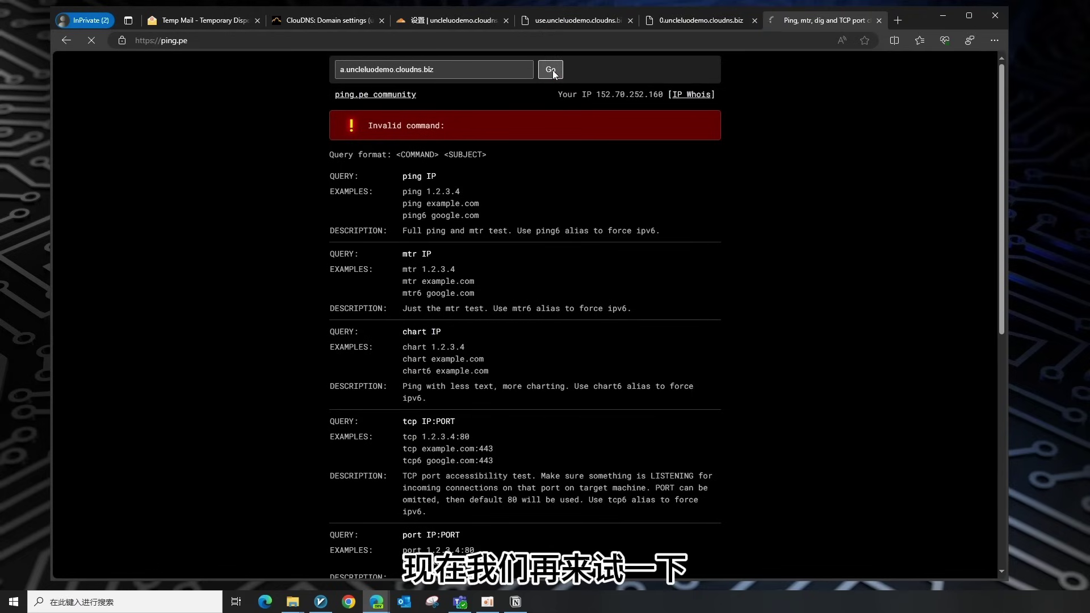
pyautogui.moveTo(264, 118); pyautogui.dragTo(323, 119)
pyautogui.moveTo(507, 117); pyautogui.dragTo(641, 117)
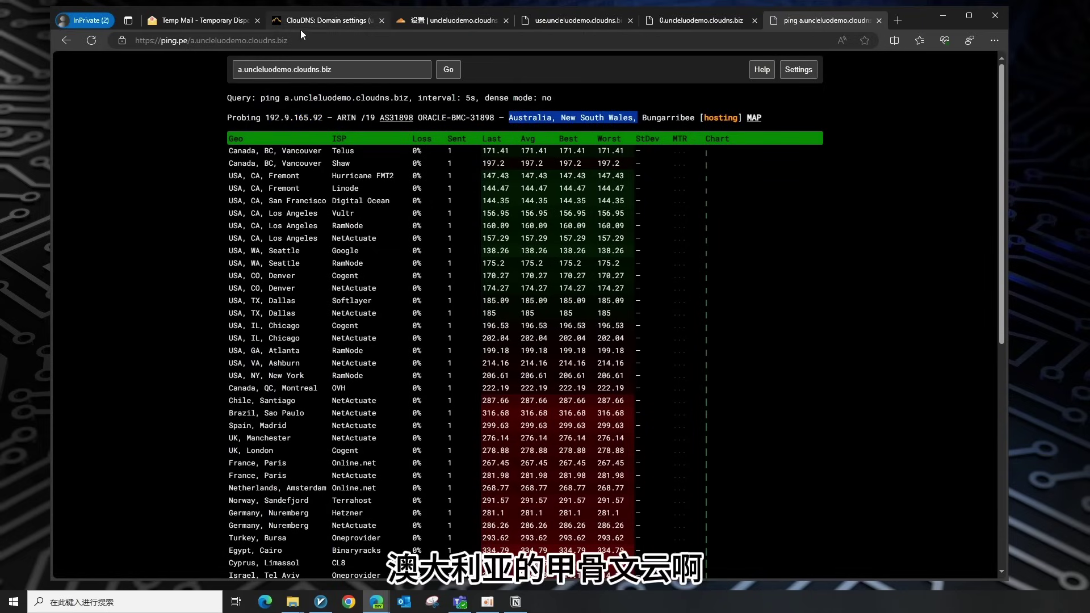
# Close the DNSSEC instructions and confirm the A record's 192.9.165.92 matches the pinged IP.
pyautogui.click(421, 22)
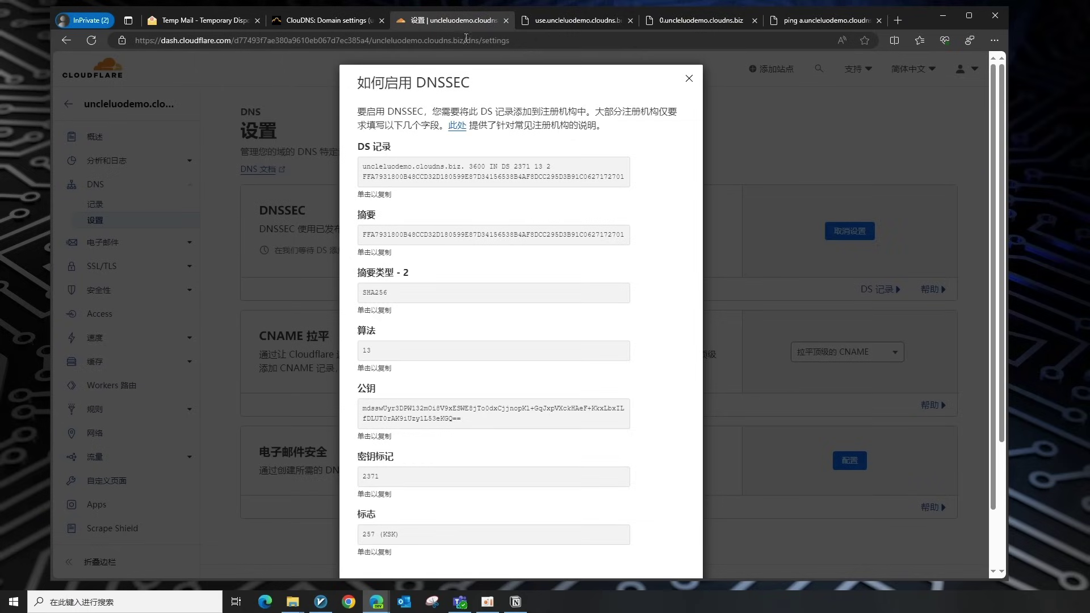
pyautogui.click(689, 79)
pyautogui.click(97, 185)
pyautogui.moveTo(564, 432); pyautogui.dragTo(492, 432)
pyautogui.click(826, 20)
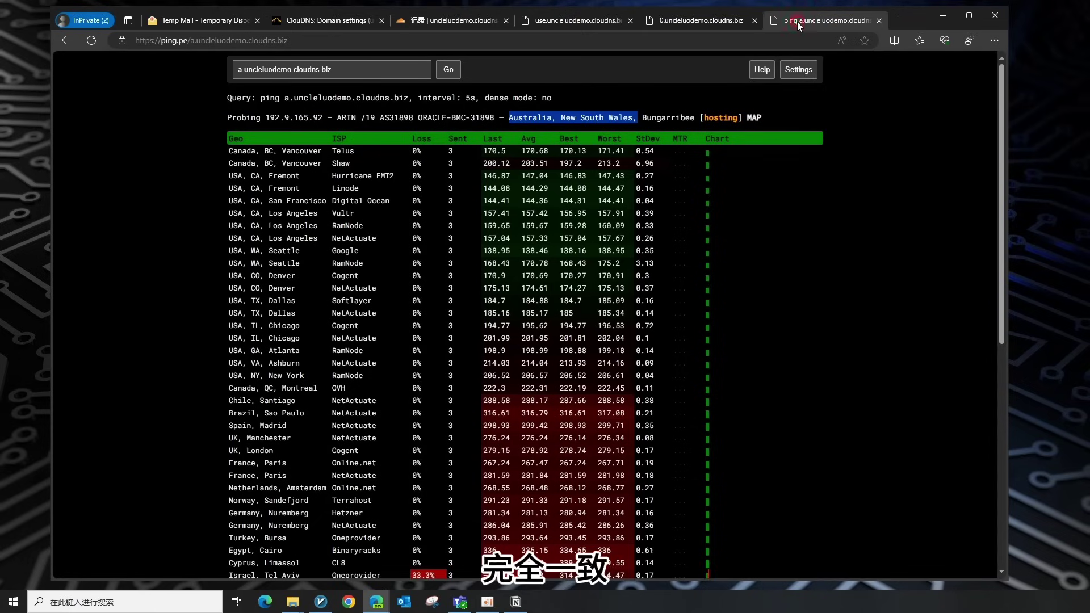
pyautogui.moveTo(324, 117); pyautogui.dragTo(255, 117)
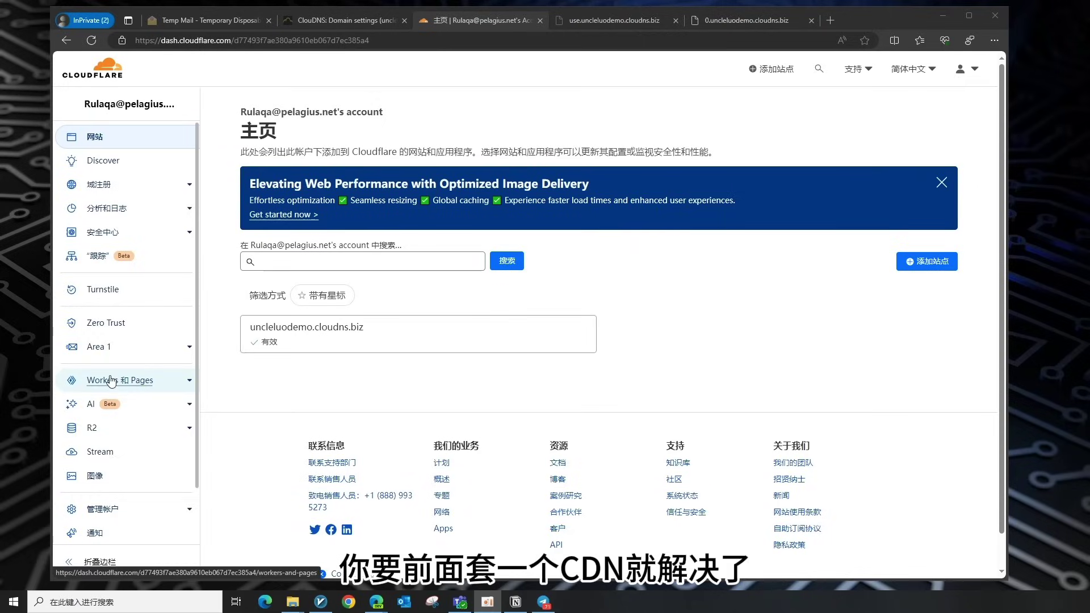
# Open the uncleluodemo worker's custom domains, showing 0 and use subdomains with valid certificates.
pyautogui.click(112, 382)
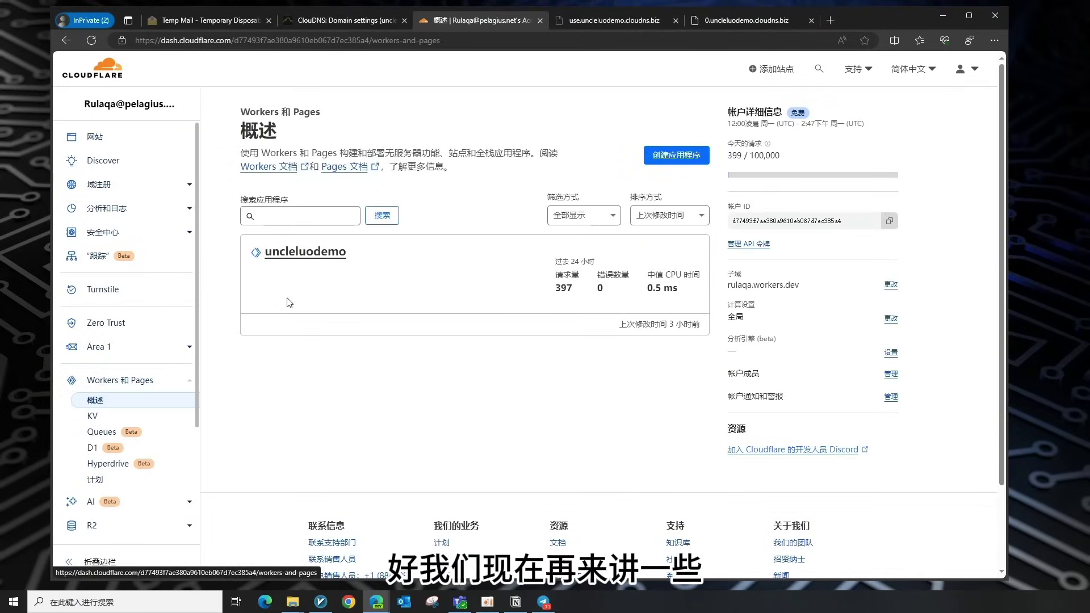
pyautogui.click(338, 253)
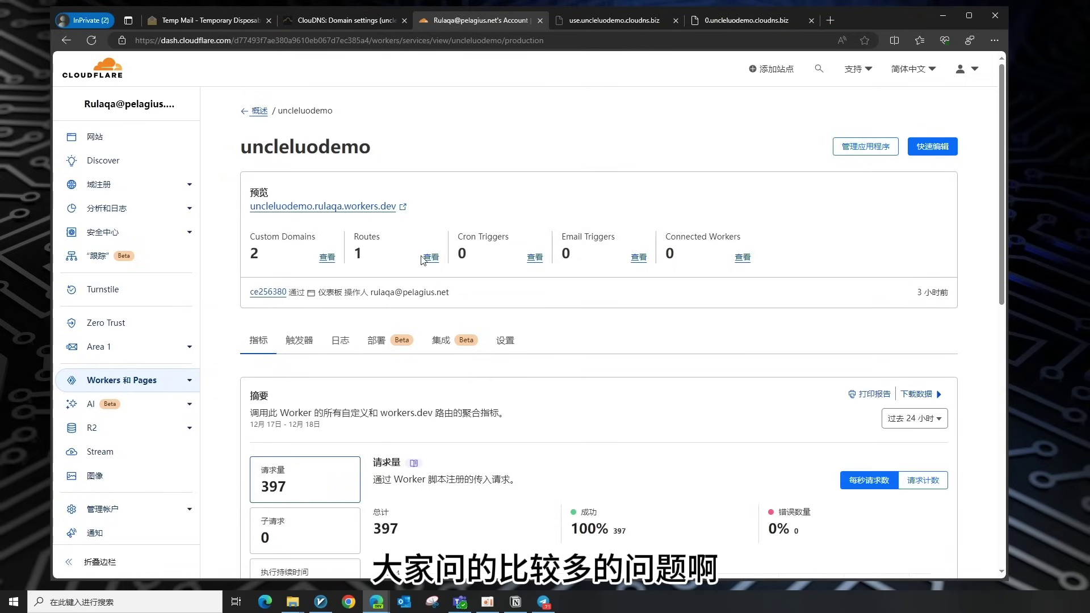
pyautogui.scroll(-4, 464, 294)
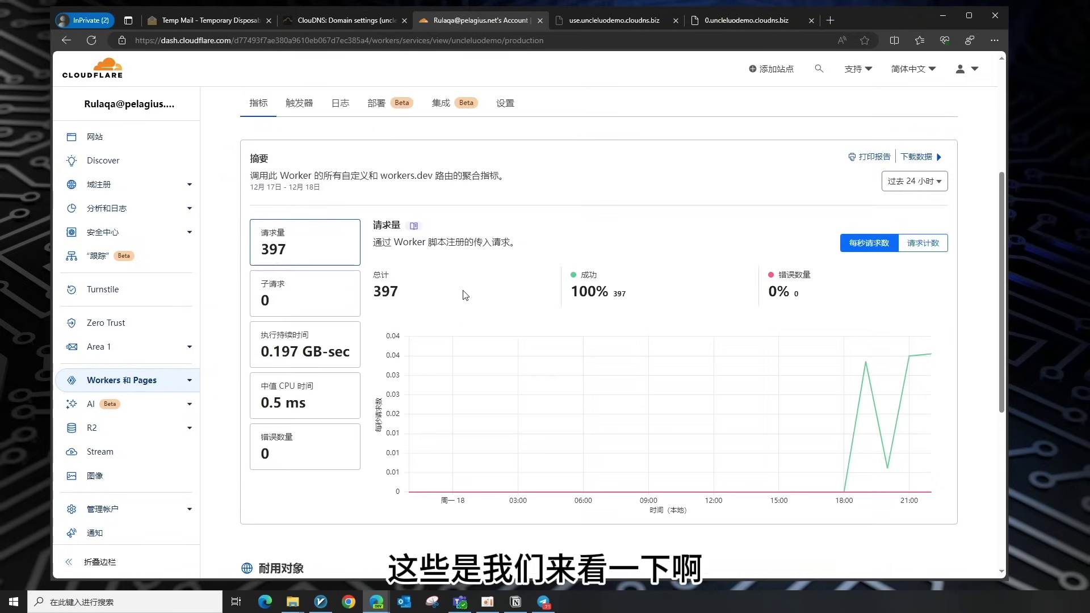
pyautogui.scroll(4, 328, 257)
pyautogui.click(327, 257)
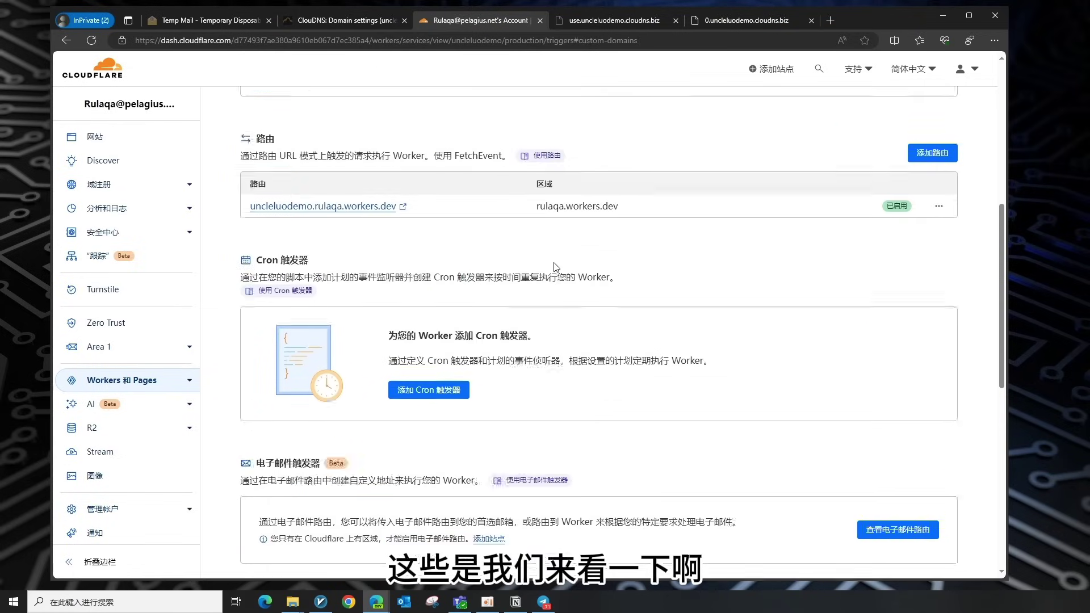
pyautogui.scroll(3, 556, 267)
pyautogui.scroll(1, 482, 326)
pyautogui.moveTo(462, 340); pyautogui.dragTo(548, 423)
pyautogui.click(507, 369)
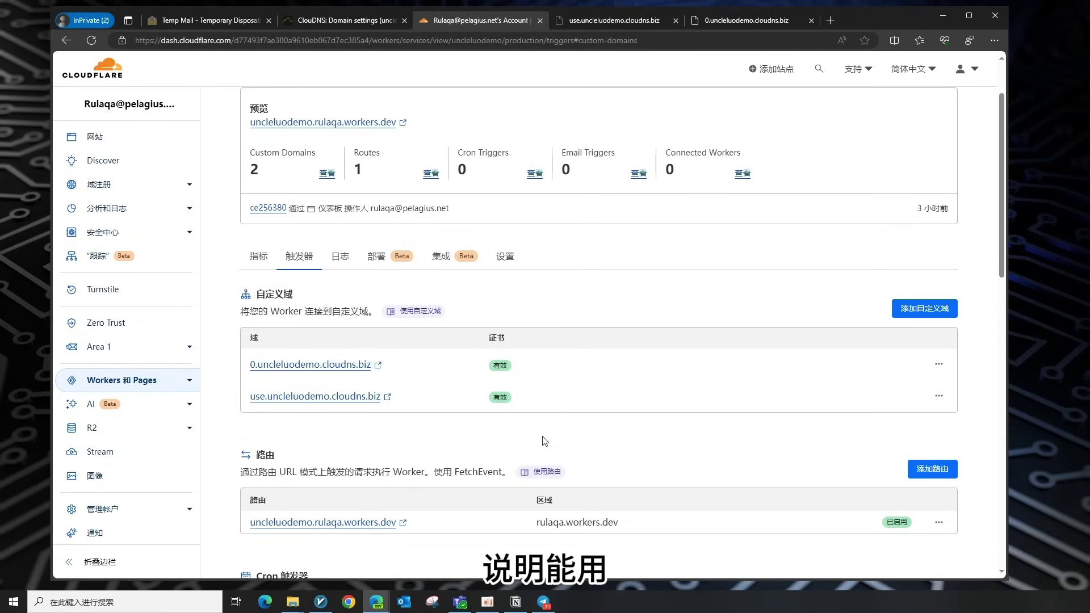
pyautogui.click(938, 367)
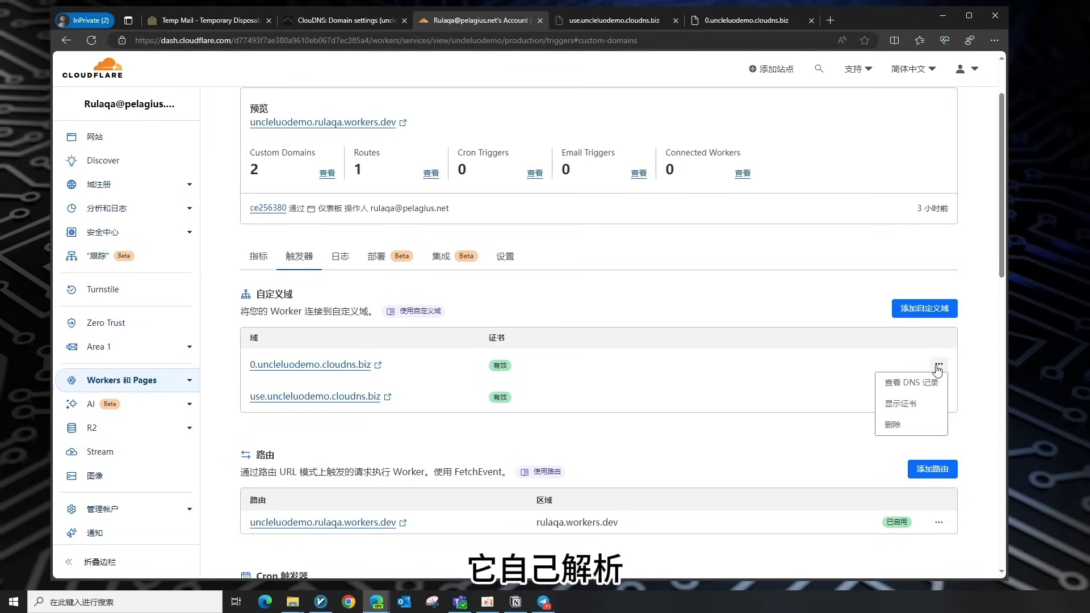
# Open Edge Certificates and inspect the first certificate's details and SAN explanation.
pyautogui.click(913, 403)
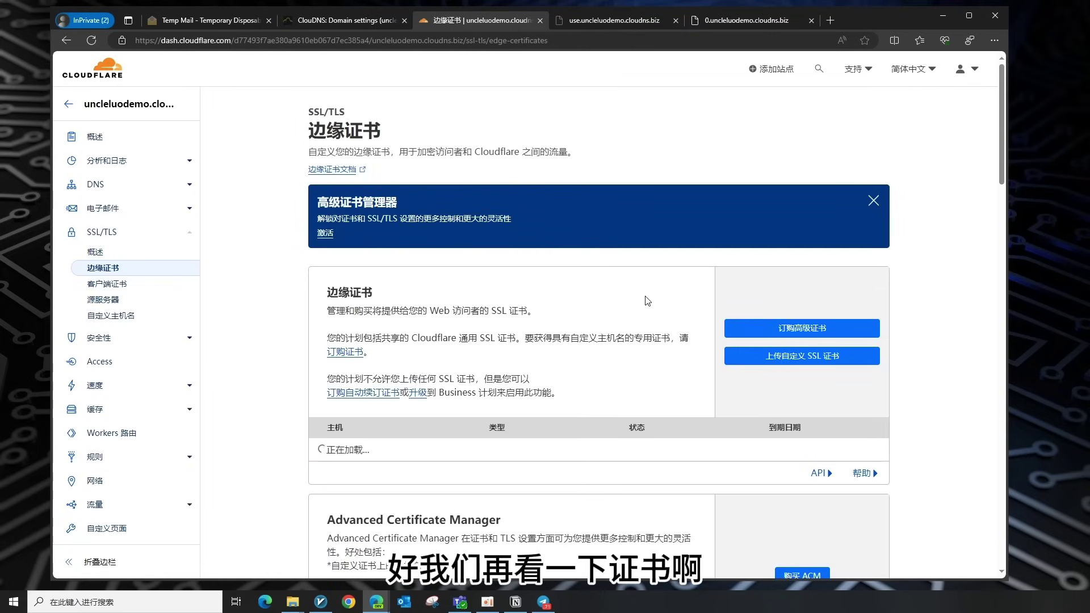
pyautogui.scroll(-6, 648, 301)
pyautogui.scroll(3, 733, 290)
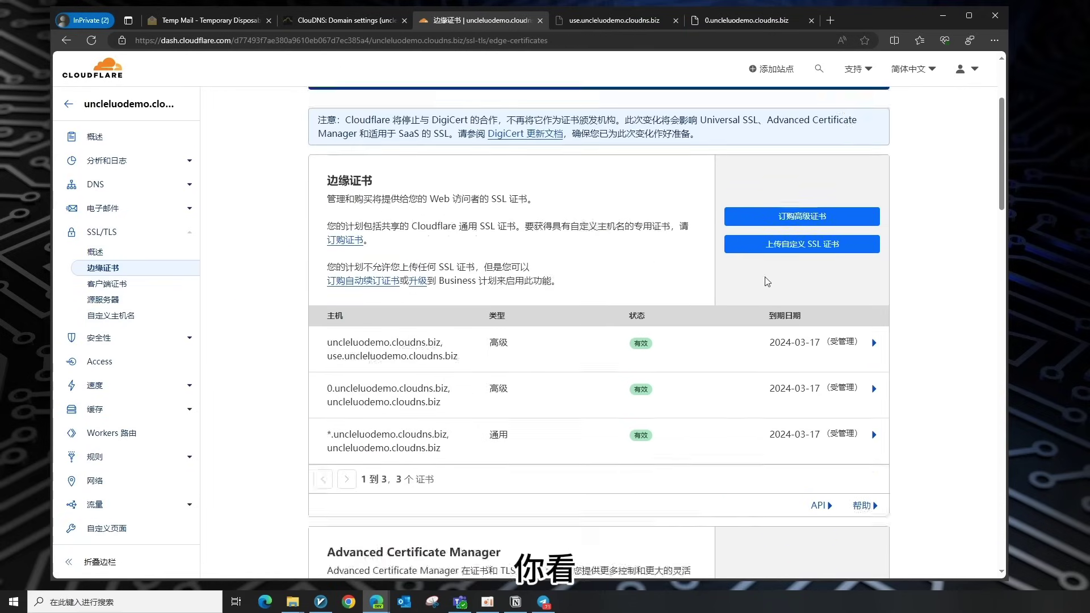
pyautogui.scroll(3, 795, 324)
pyautogui.scroll(-2, 845, 370)
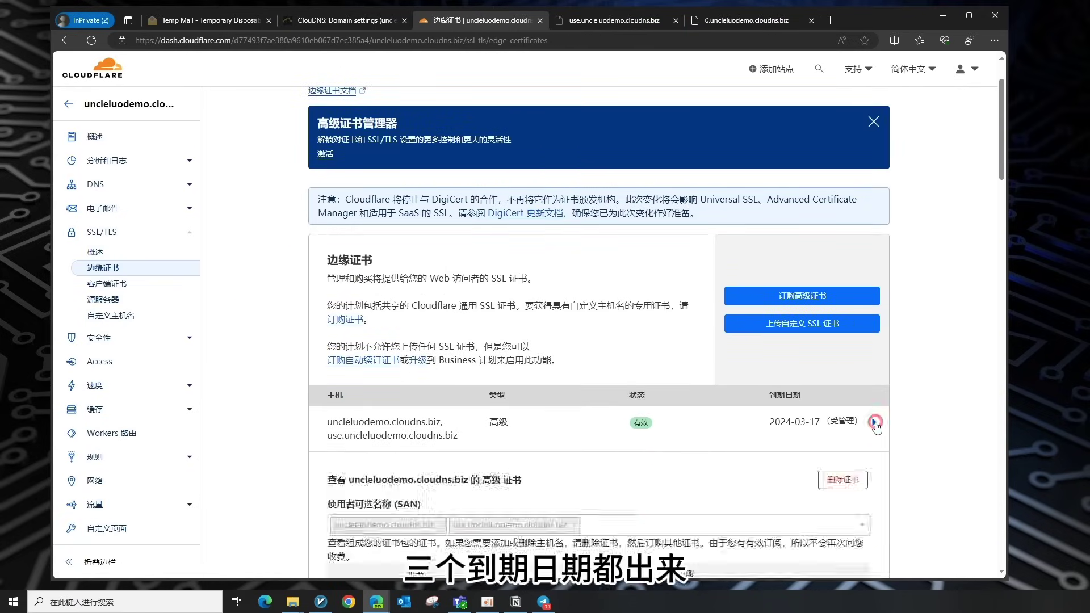
pyautogui.click(875, 424)
pyautogui.scroll(-3, 670, 386)
pyautogui.scroll(-2, 668, 382)
pyautogui.scroll(2, 720, 326)
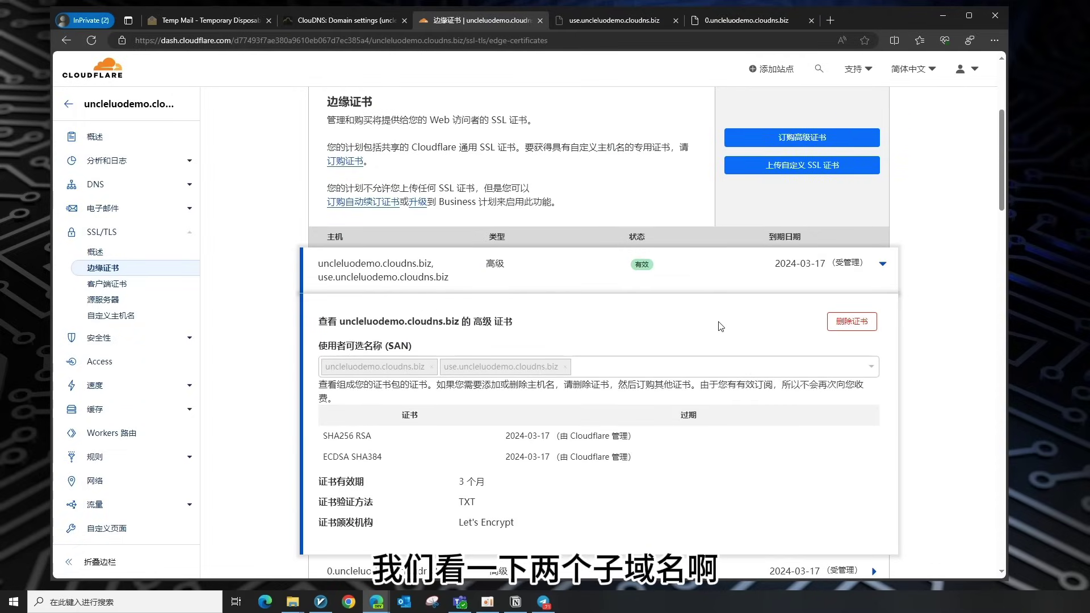
pyautogui.scroll(-2, 663, 351)
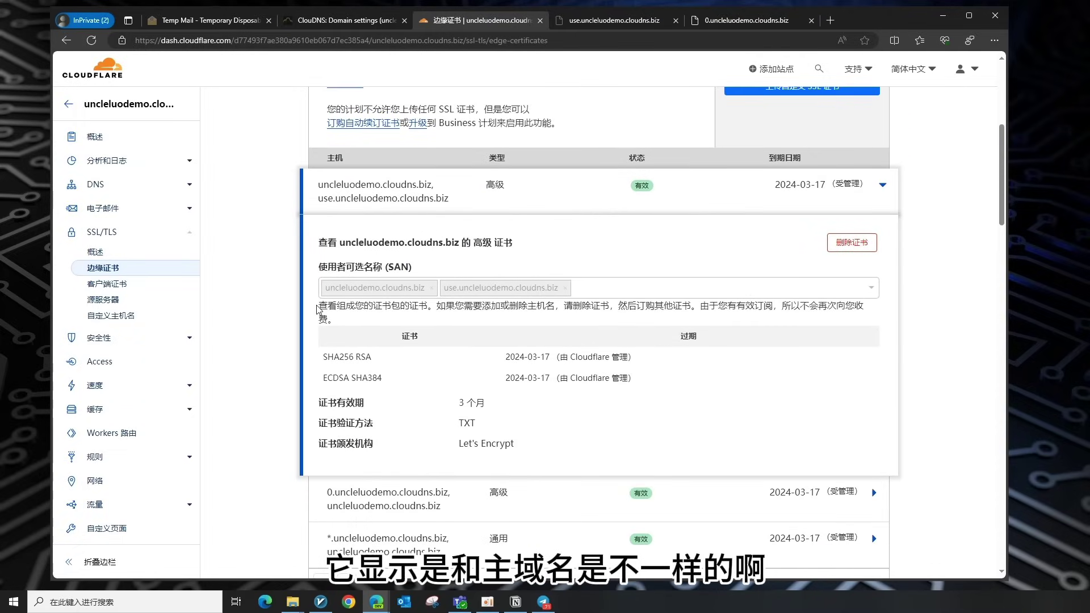
pyautogui.scroll(2, 568, 391)
pyautogui.tripleClick(568, 391)
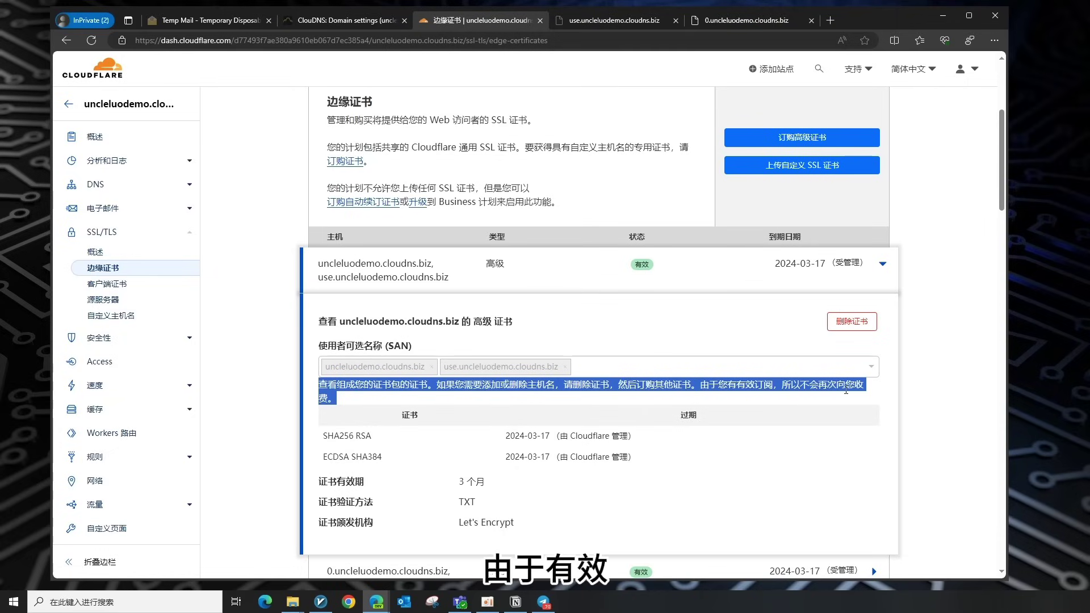
pyautogui.scroll(-3, 452, 408)
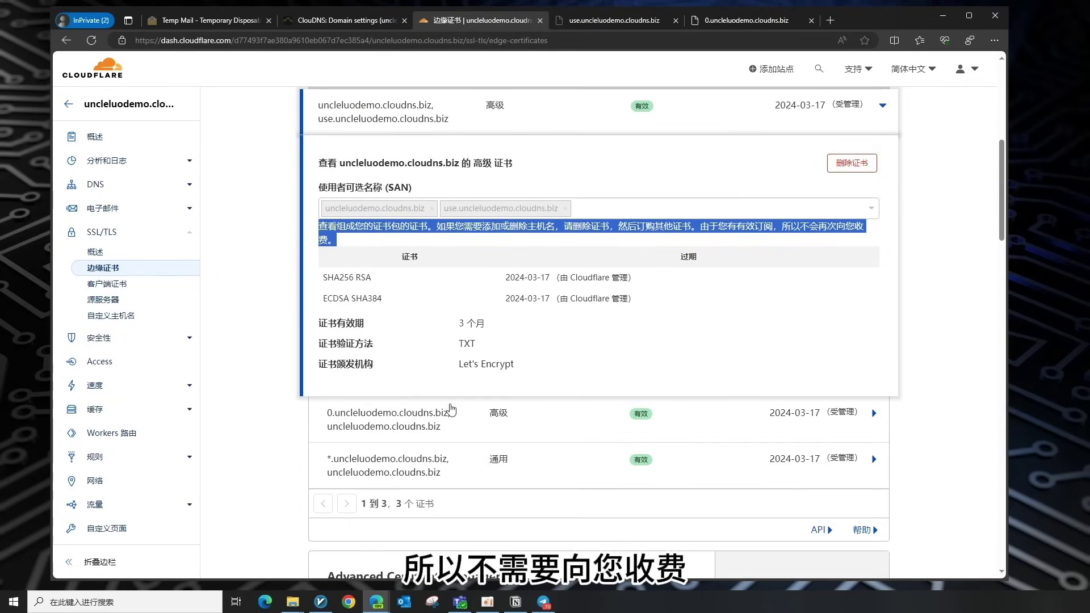
pyautogui.scroll(2, 455, 408)
pyautogui.scroll(-2, 860, 463)
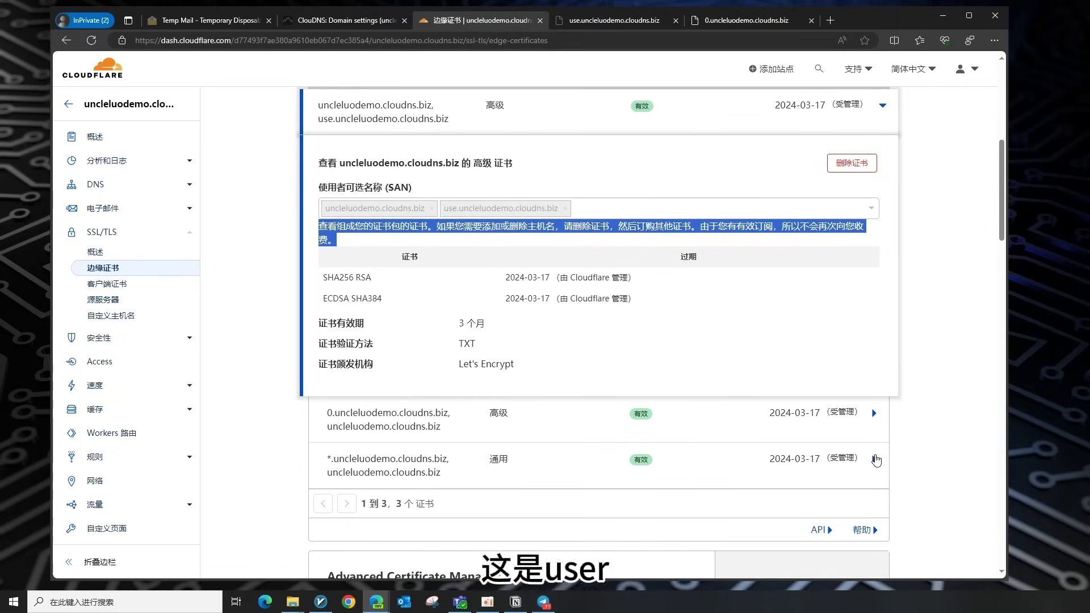
# Review the 0 subdomain and wildcard certificates' details, noting 3-month auto-renewed validity.
pyautogui.click(874, 413)
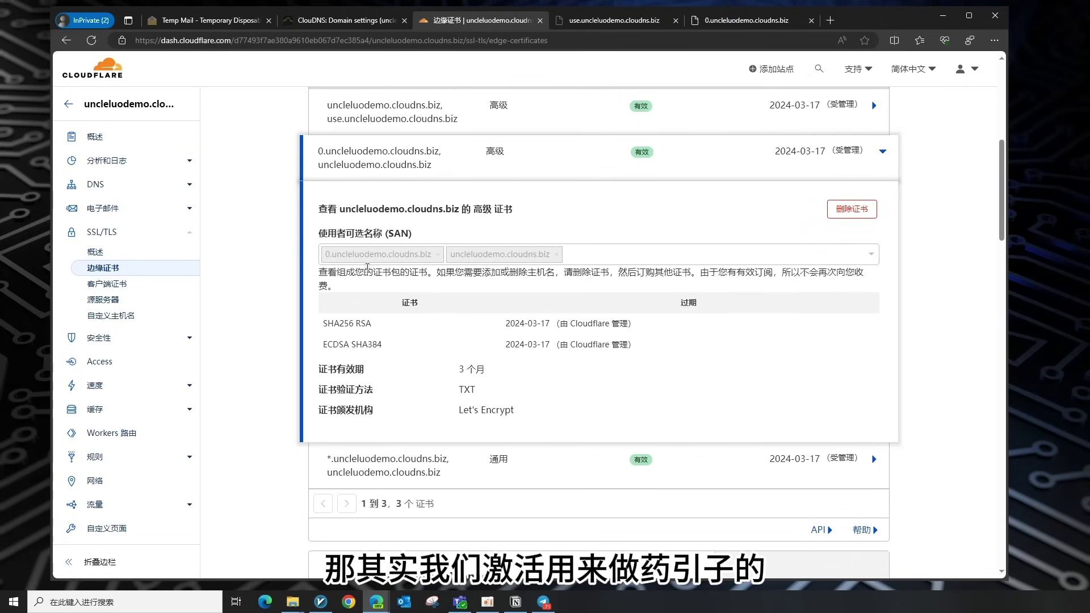
pyautogui.moveTo(322, 270); pyautogui.dragTo(384, 293)
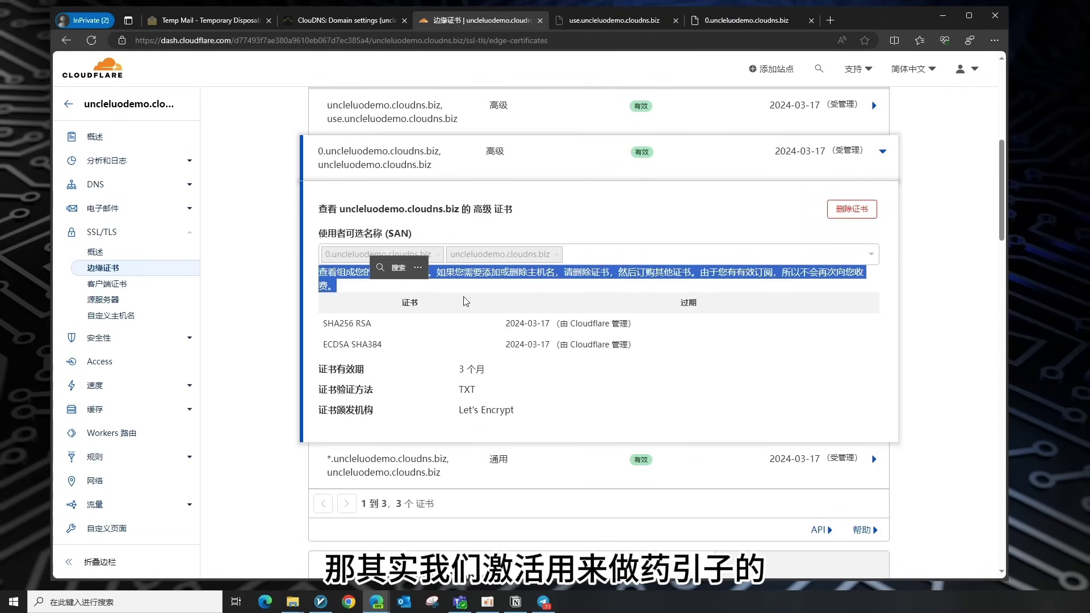
pyautogui.click(874, 461)
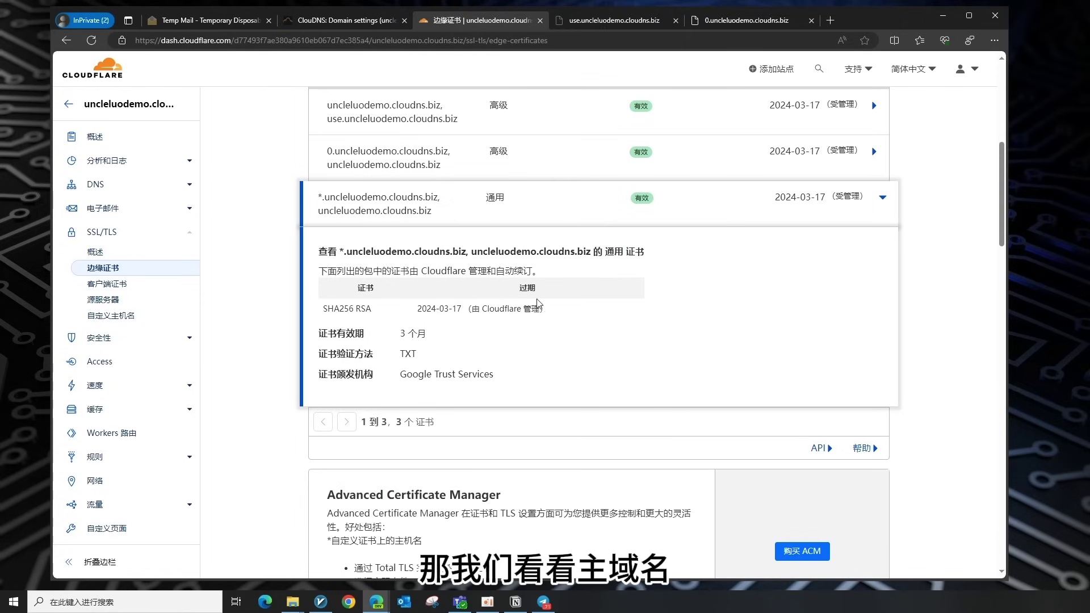
pyautogui.moveTo(321, 249); pyautogui.dragTo(646, 251)
pyautogui.moveTo(307, 272); pyautogui.dragTo(497, 272)
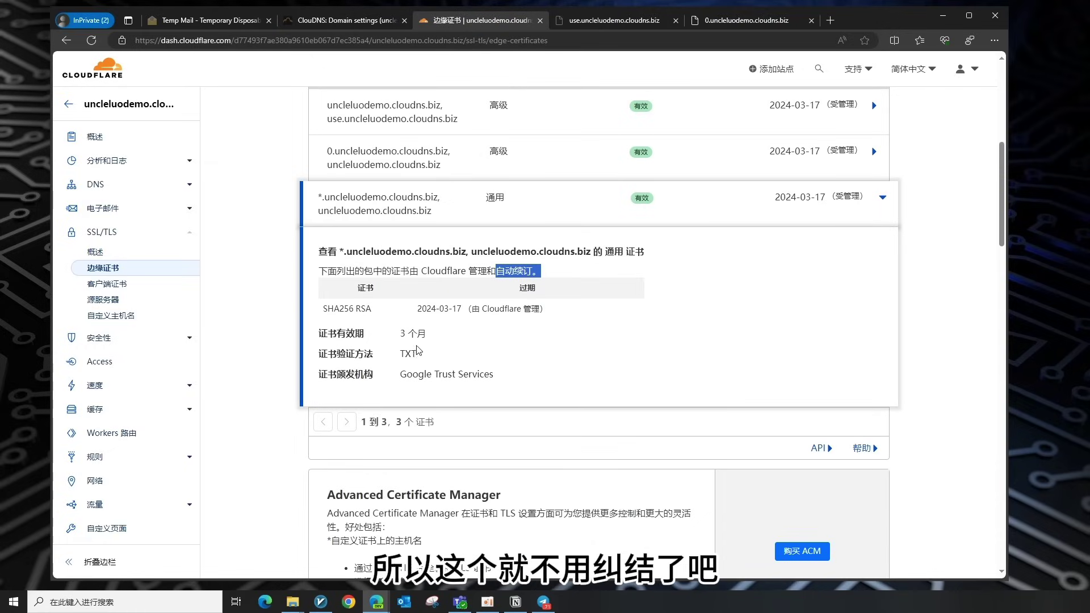
pyautogui.moveTo(399, 337); pyautogui.dragTo(429, 335)
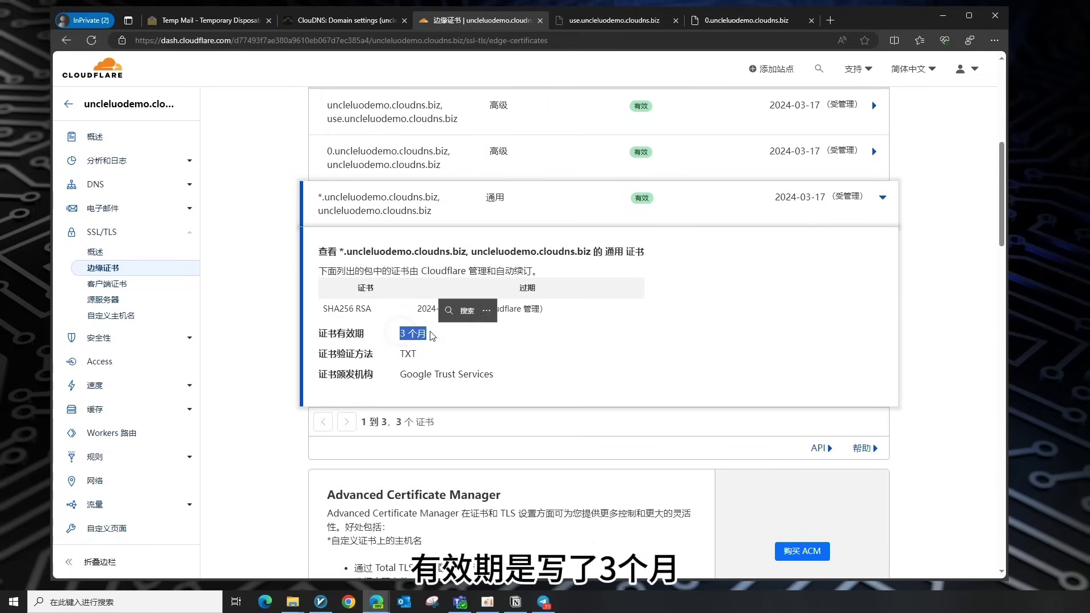
pyautogui.click(497, 272)
pyautogui.moveTo(497, 270); pyautogui.dragTo(541, 272)
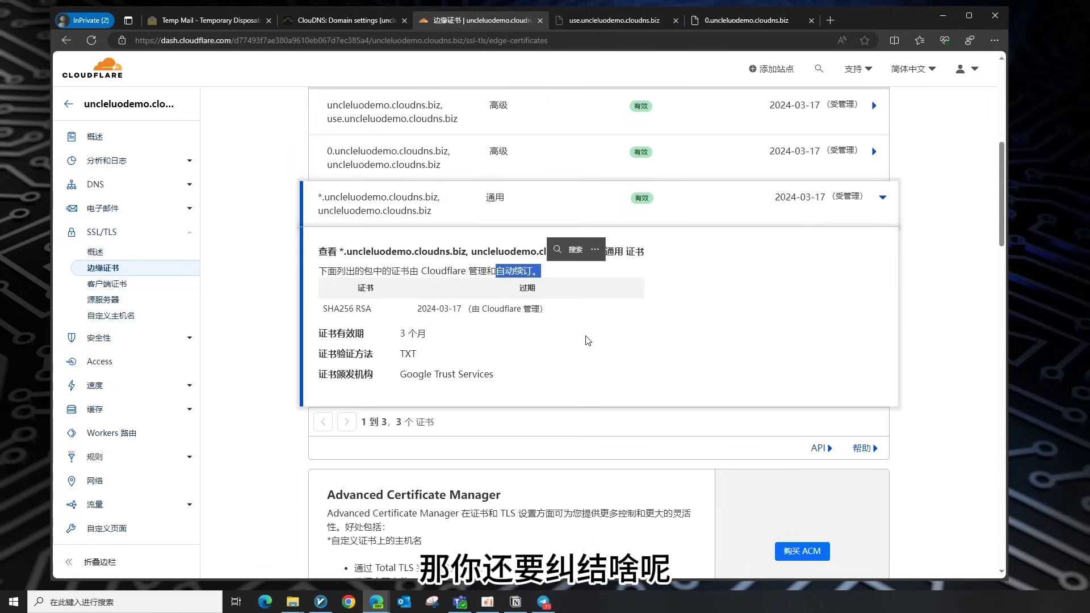
pyautogui.click(652, 404)
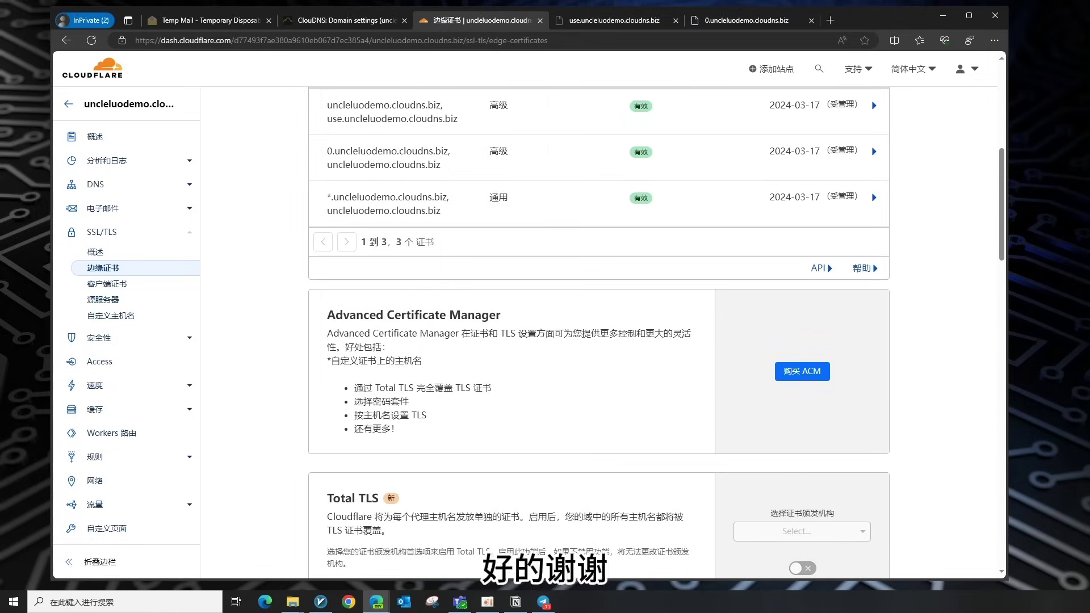